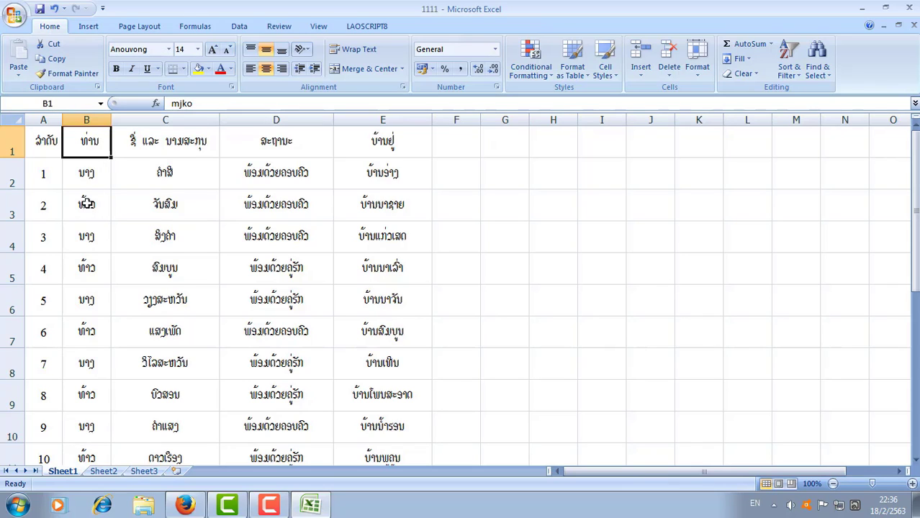
Step: Examine the title, name, status and village columns of the guest list on Sheet1, from the headers through row 13
left_click_drag(93, 156, 89, 447)
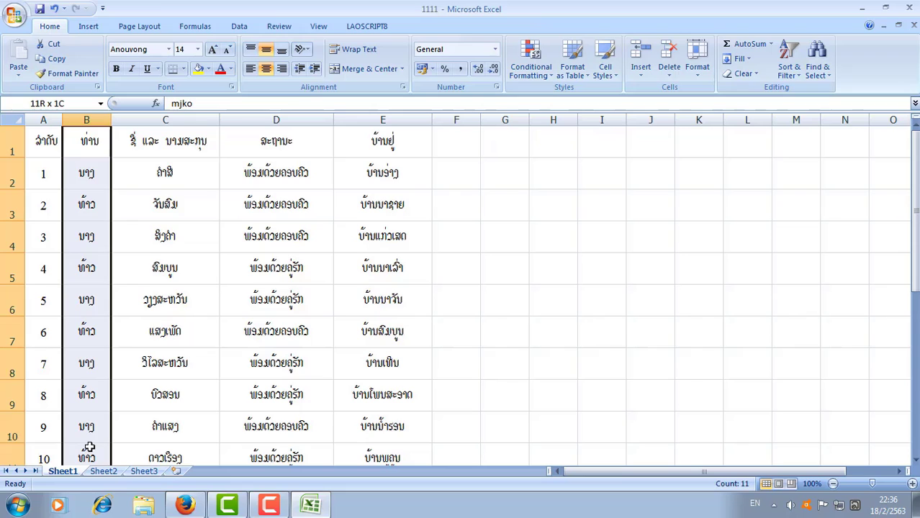
left_click(175, 142)
left_click_drag(175, 141, 179, 291)
scroll(179, 284, "down", 1)
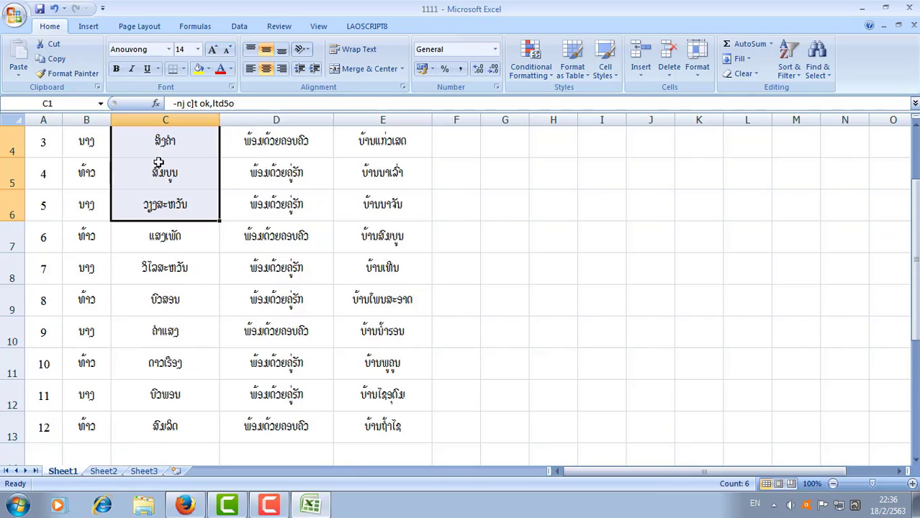
left_click_drag(174, 208, 171, 431)
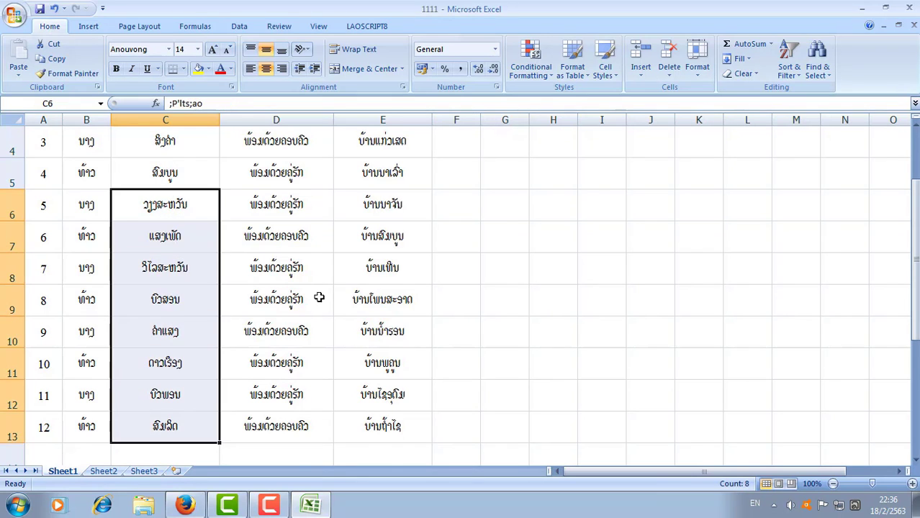
scroll(280, 151, "up", 1)
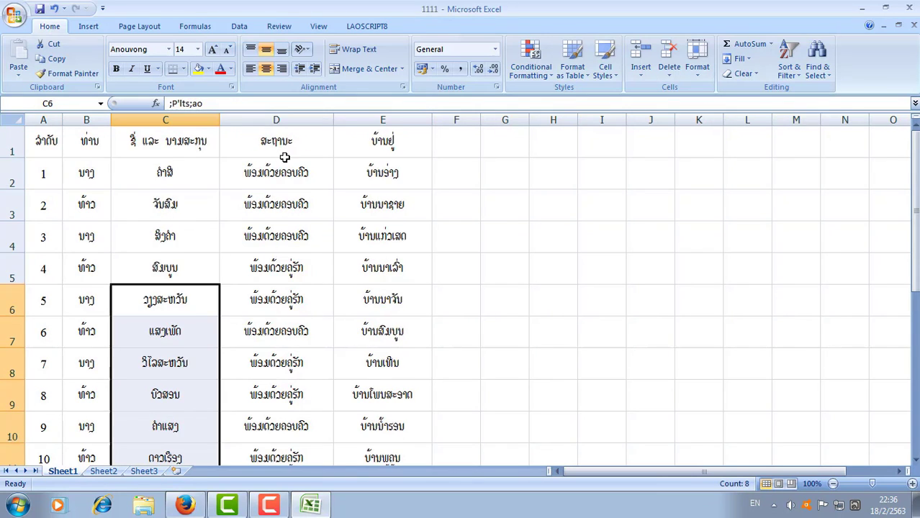
left_click_drag(287, 176, 292, 400)
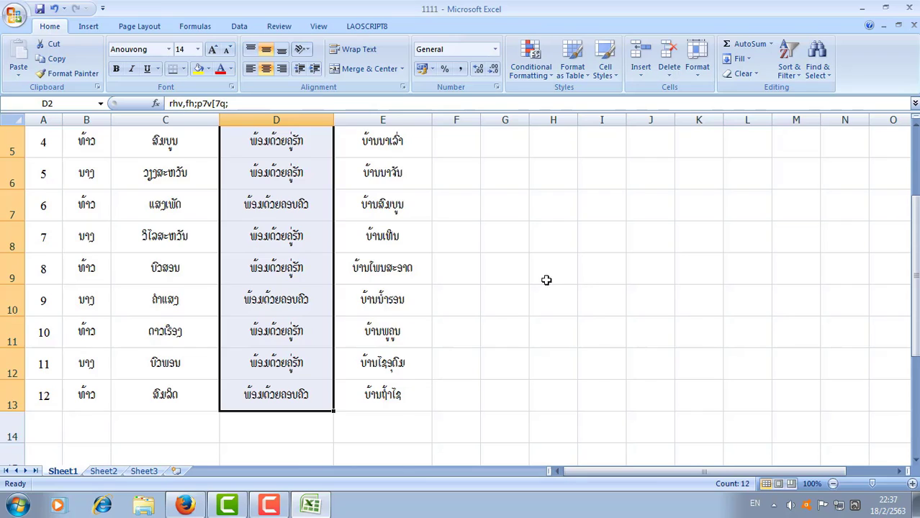
scroll(546, 278, "up", 2)
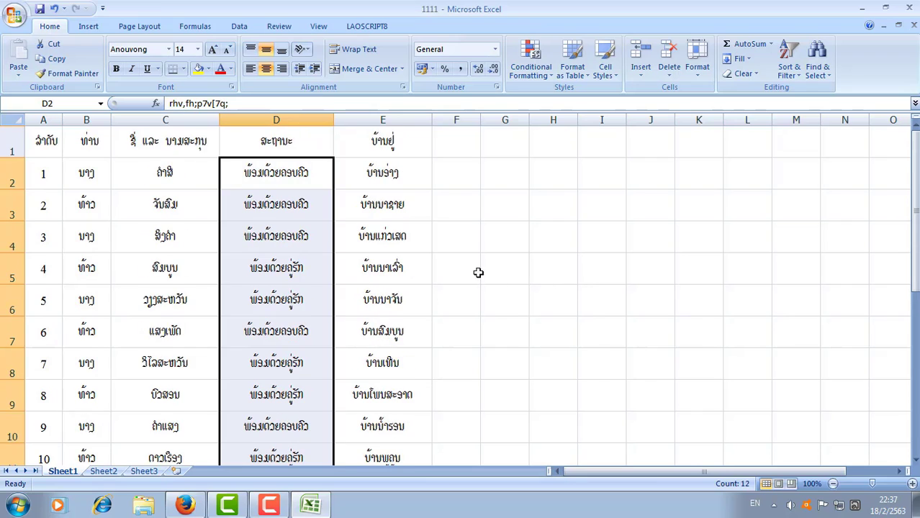
left_click(375, 143)
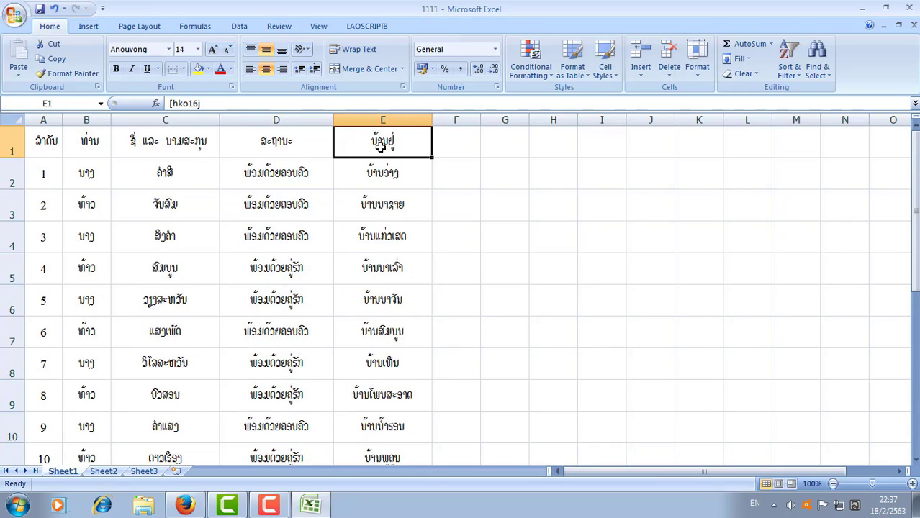
left_click(379, 175)
left_click_drag(379, 179, 387, 394)
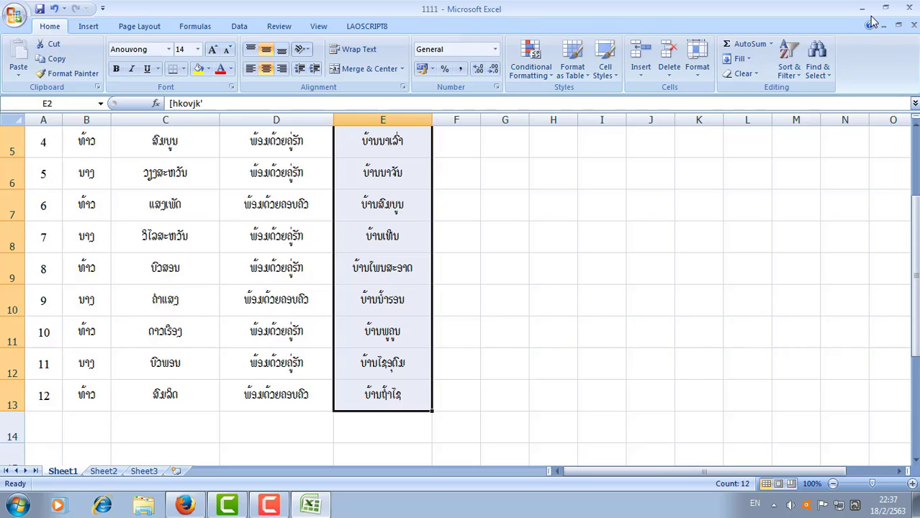
scroll(624, 243, "up", 2)
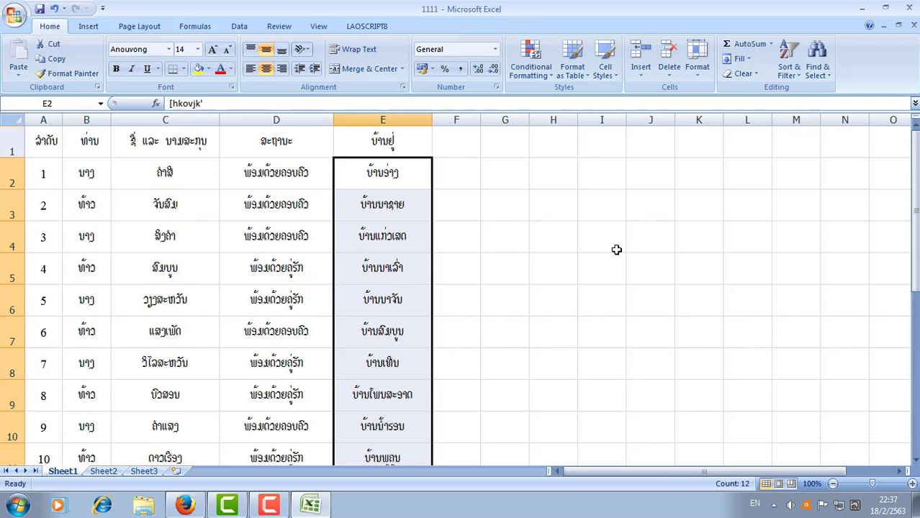
scroll(614, 248, "down", 1)
left_click(865, 9)
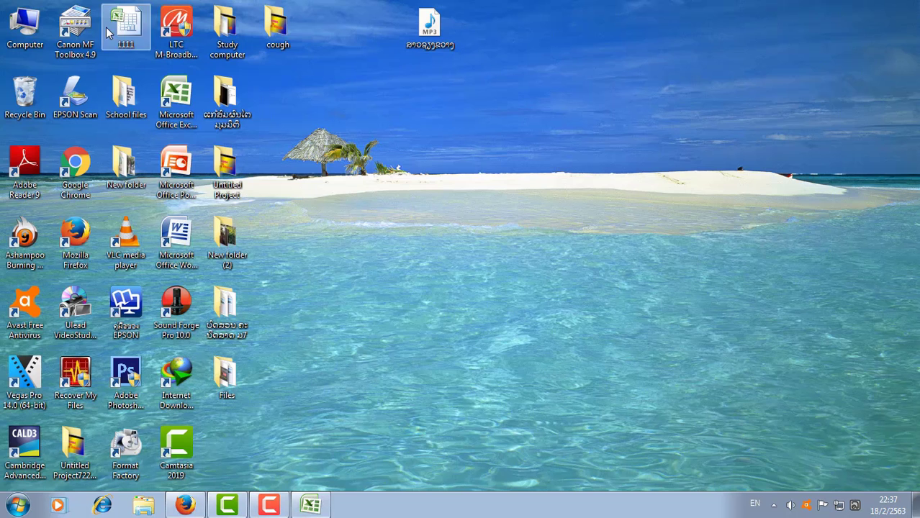
left_click(129, 36)
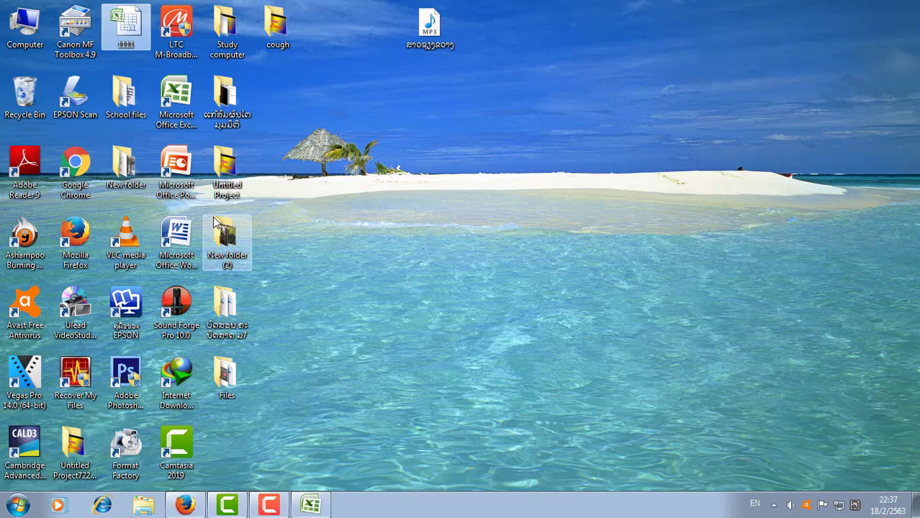
right_click(450, 122)
left_click(484, 164)
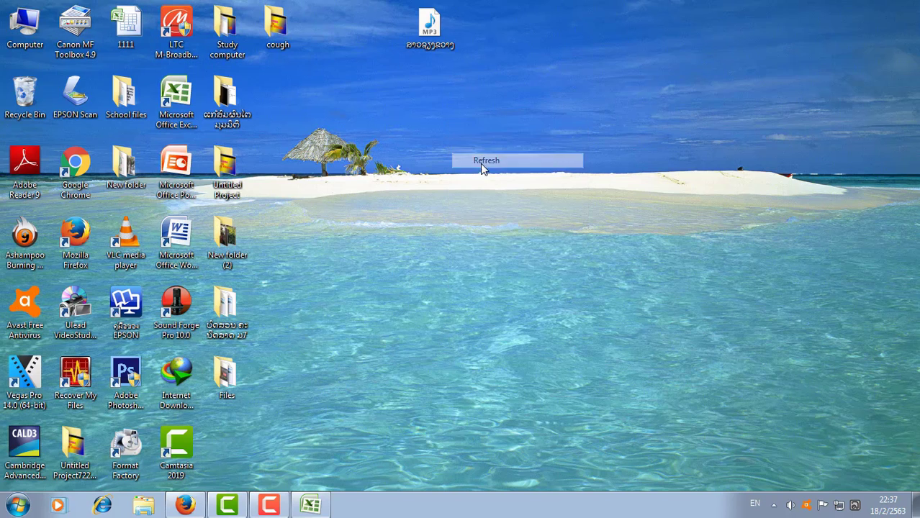
right_click(394, 145)
left_click(418, 177)
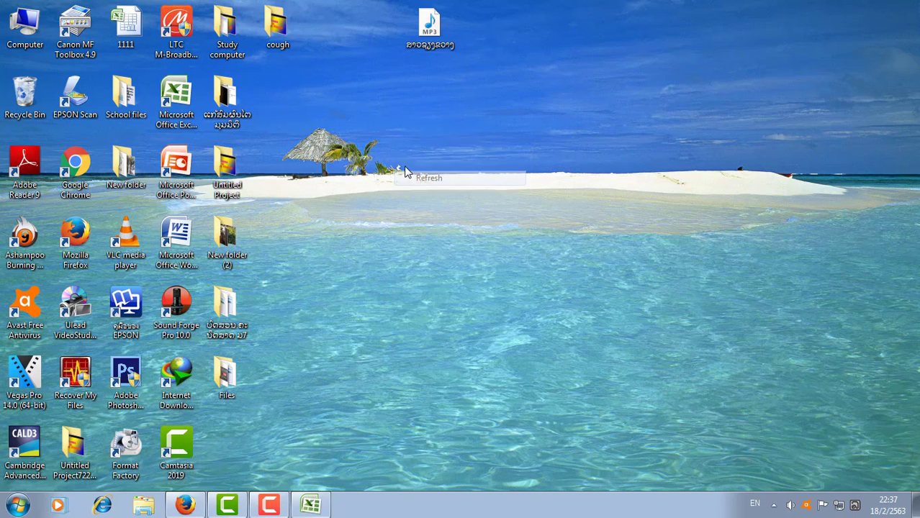
right_click(383, 152)
left_click(408, 194)
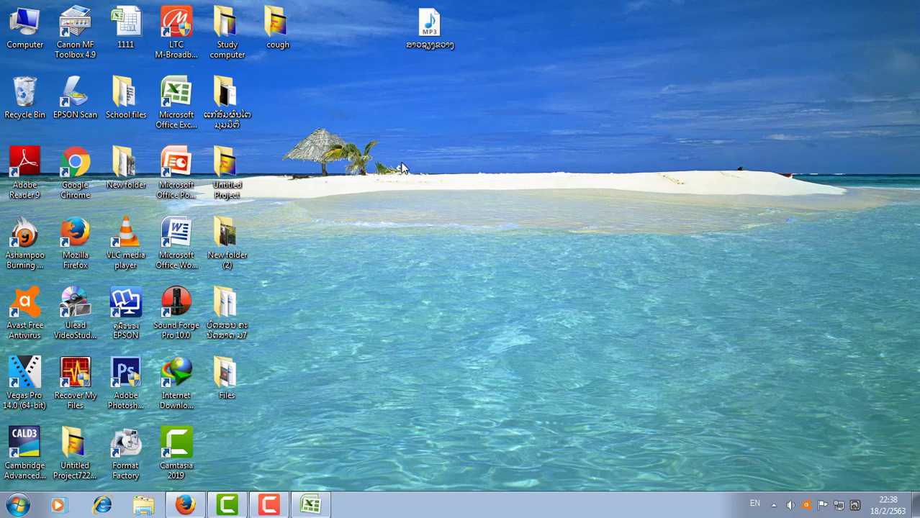
right_click(365, 164)
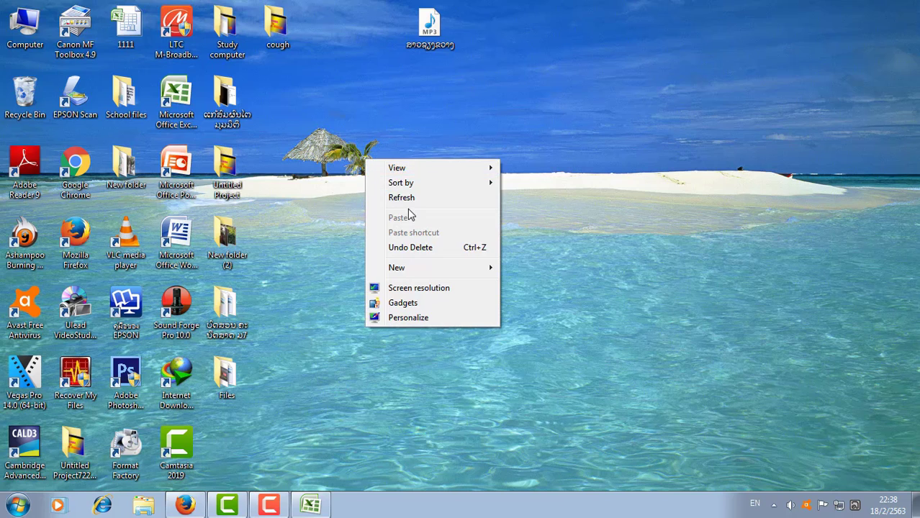
left_click(313, 504)
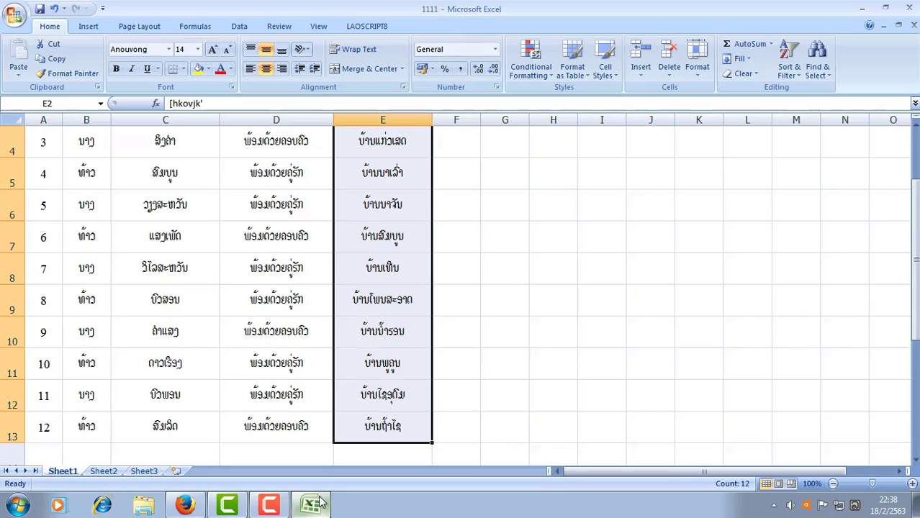
left_click(477, 193)
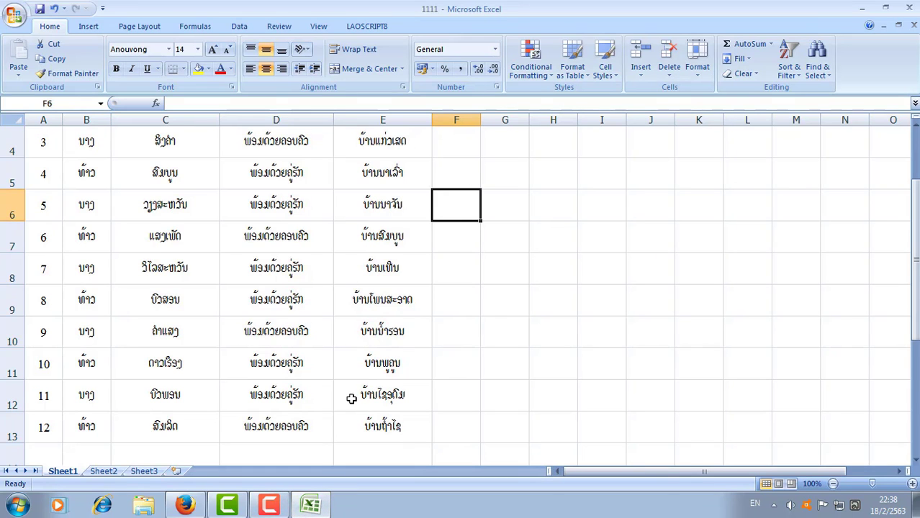
Step: Minimize the guest list workbook and open a blank document in Microsoft Word
left_click(861, 8)
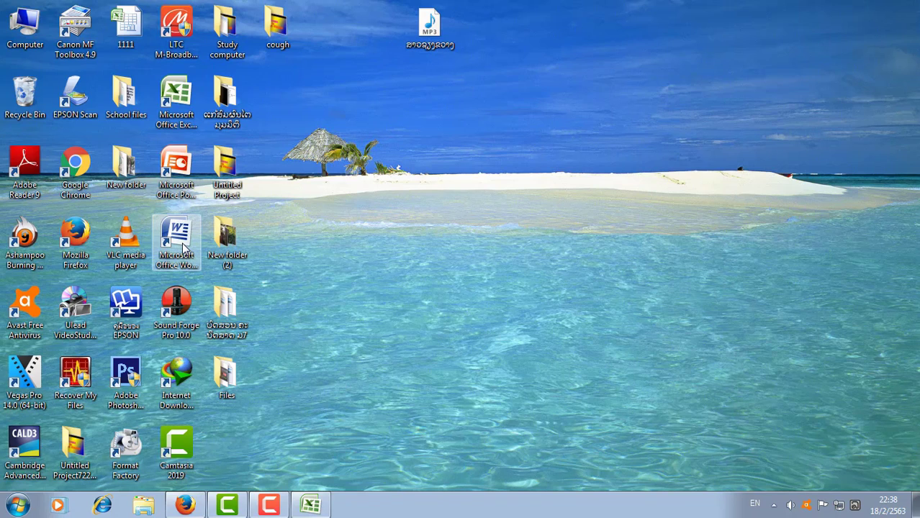
double_click(180, 245)
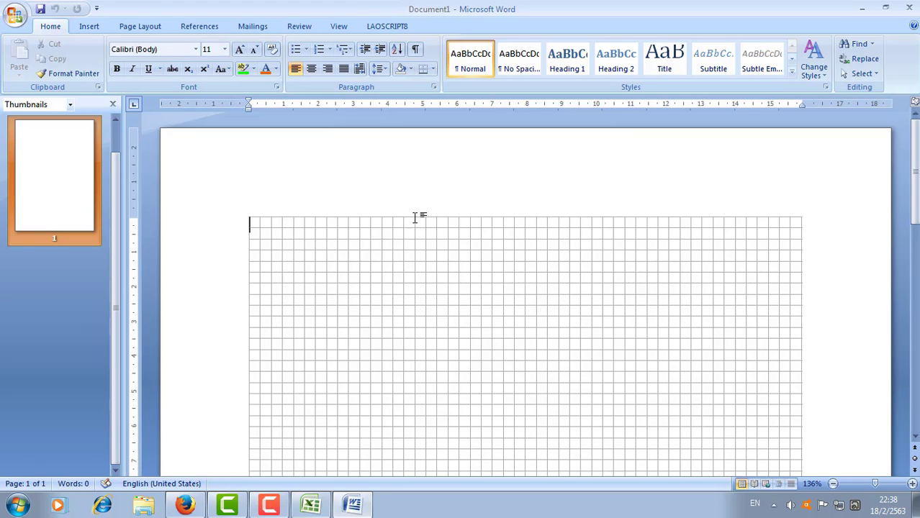
scroll(657, 258, "down", 3)
scroll(657, 259, "up", 3)
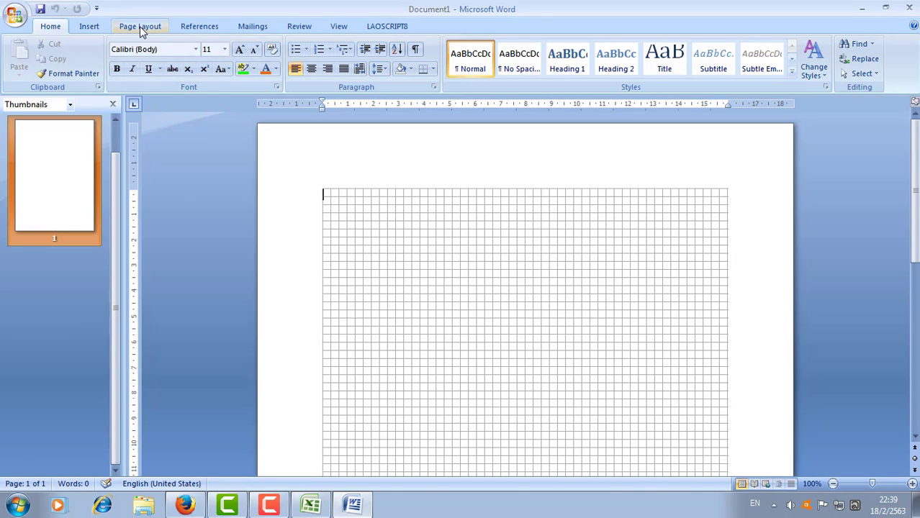
Step: Set the document's paper size to 13x18cm 5"x7" and its orientation to landscape
left_click(140, 26)
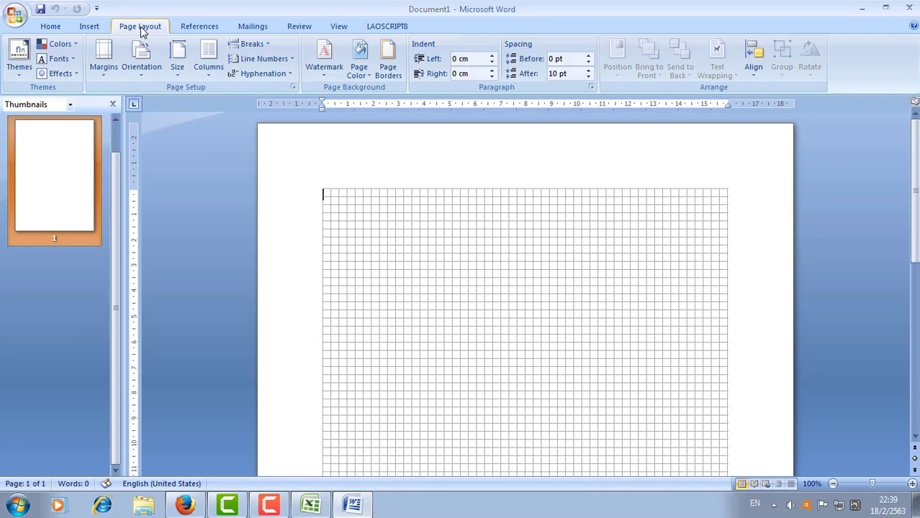
left_click(178, 79)
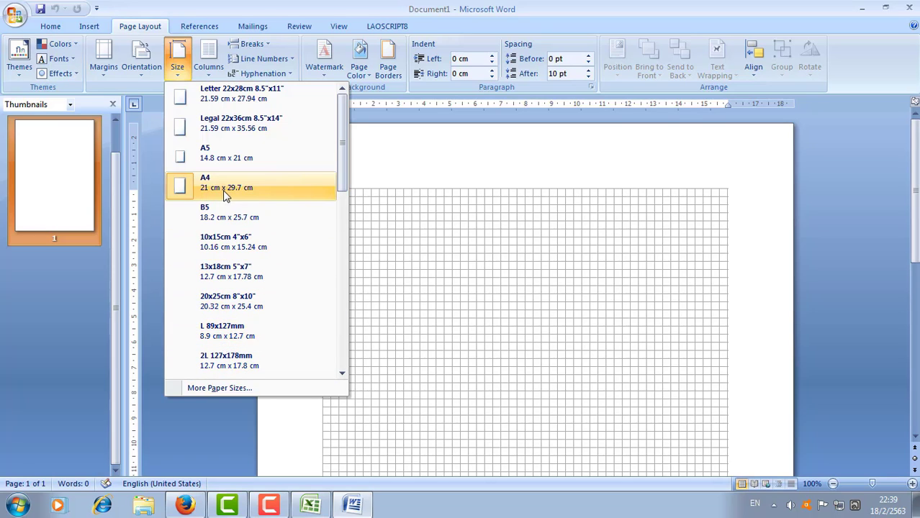
scroll(240, 367, "down", 1)
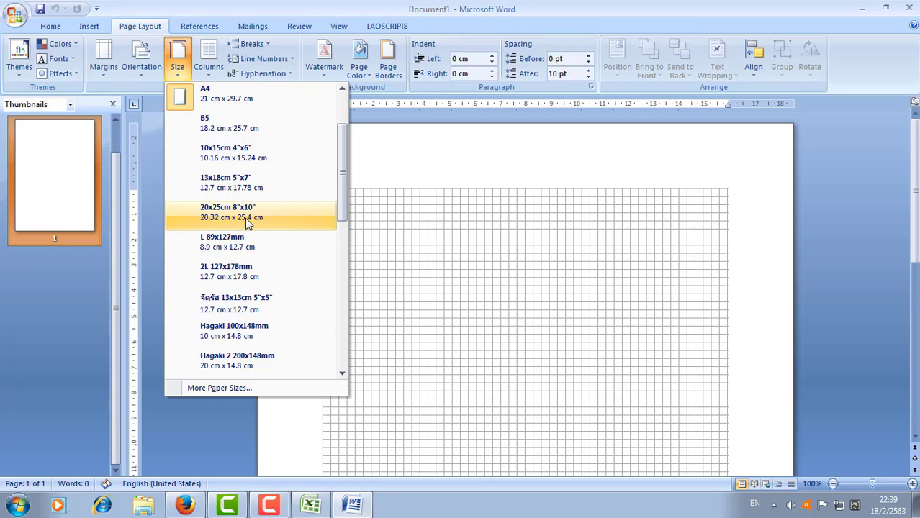
left_click(236, 194)
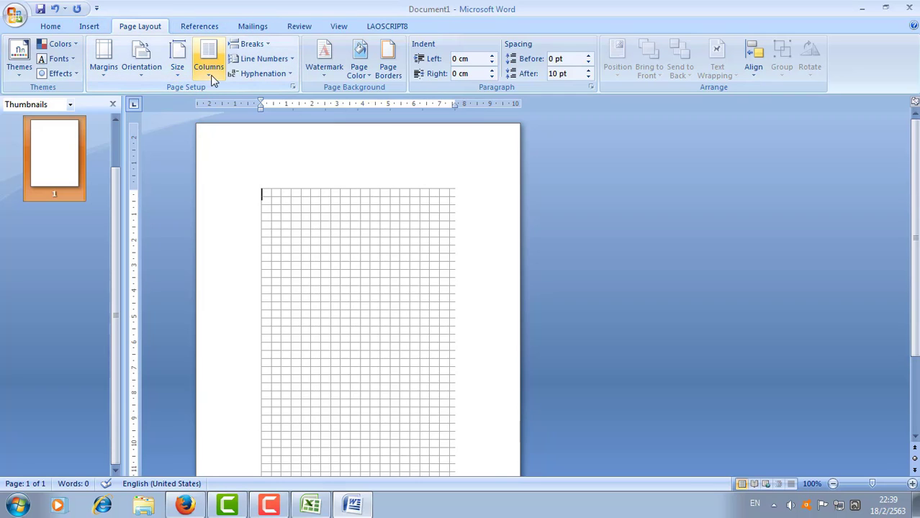
left_click(144, 72)
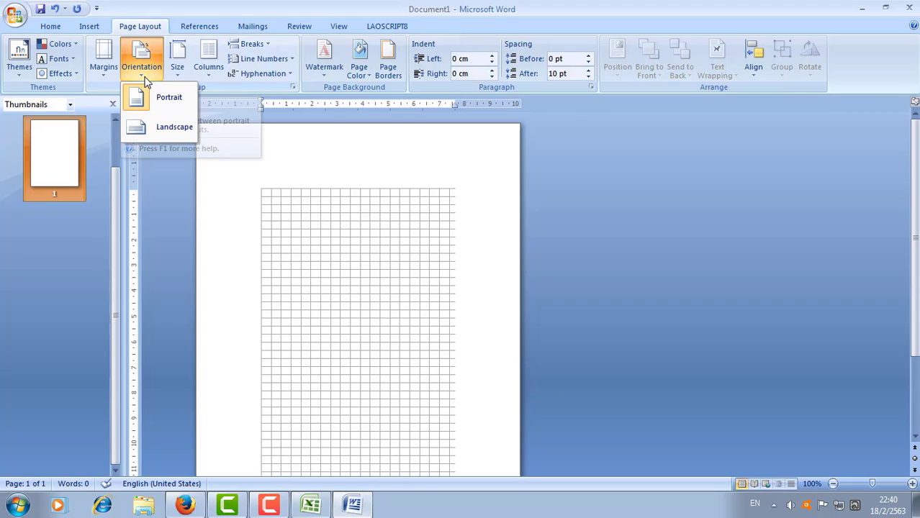
left_click(171, 130)
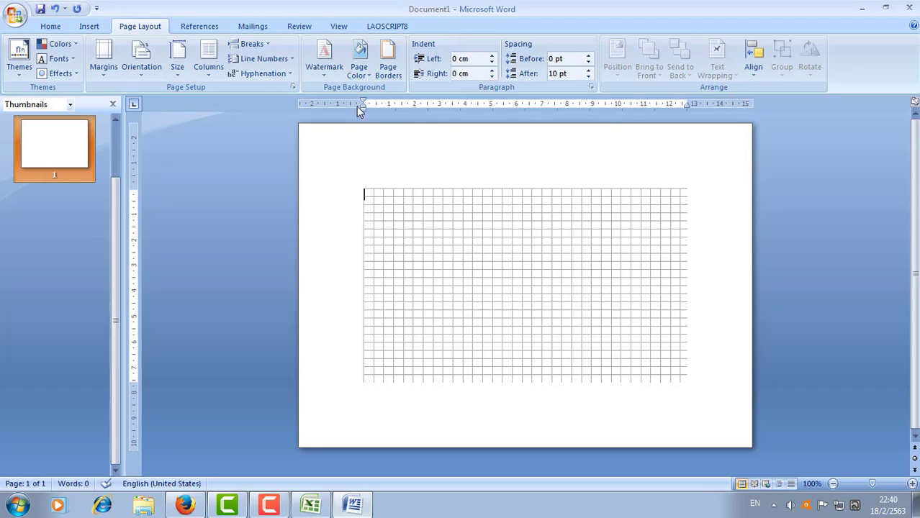
Step: Move the paragraph's left indent to about -1.16 cm and set the top, bottom, left and right page margins to 1 cm
left_click_drag(363, 104, 333, 108)
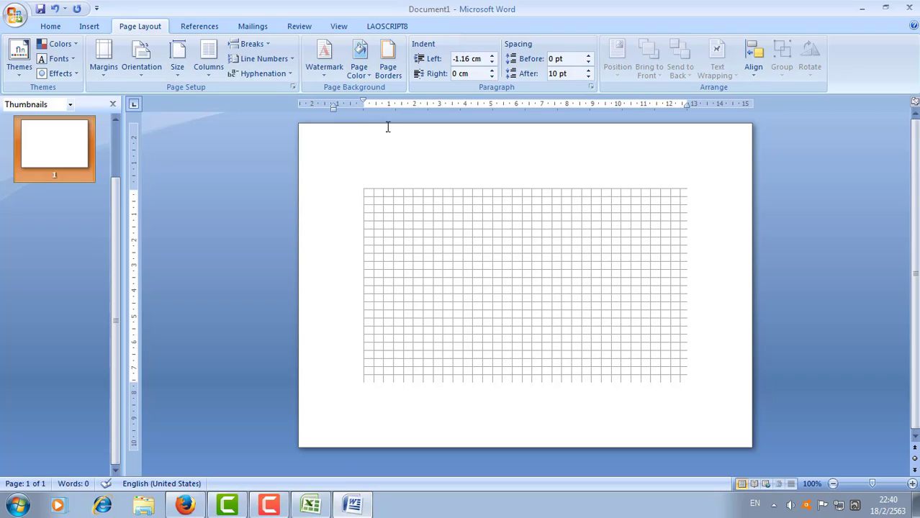
left_click(293, 87)
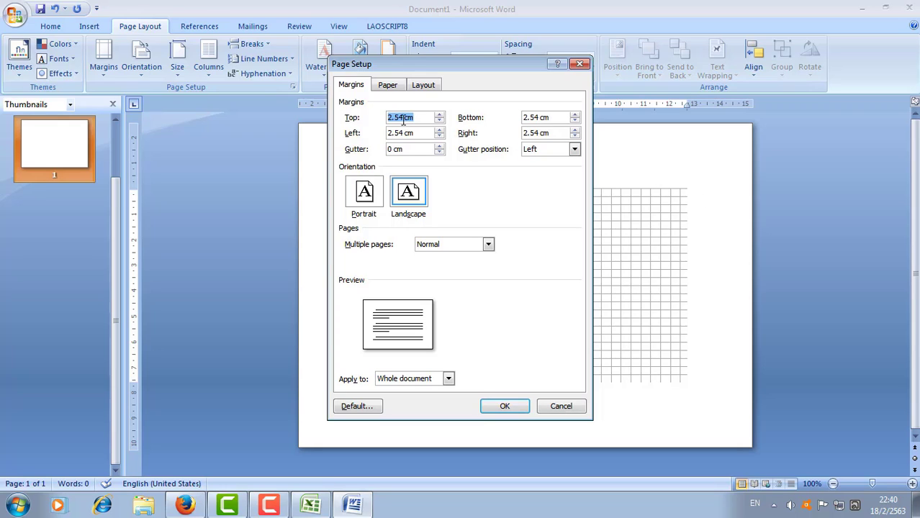
left_click_drag(403, 120, 337, 123)
type("1")
key("Tab")
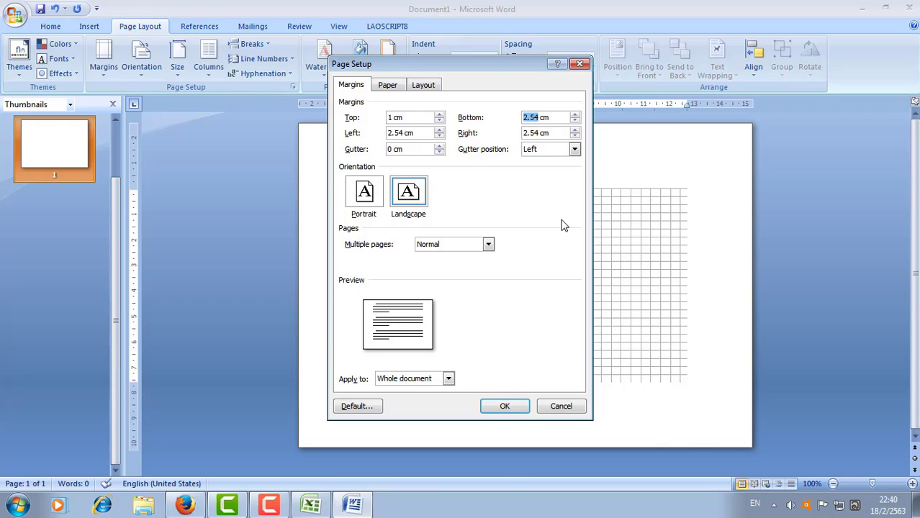
type("1")
left_click_drag(403, 133, 370, 133)
type("1")
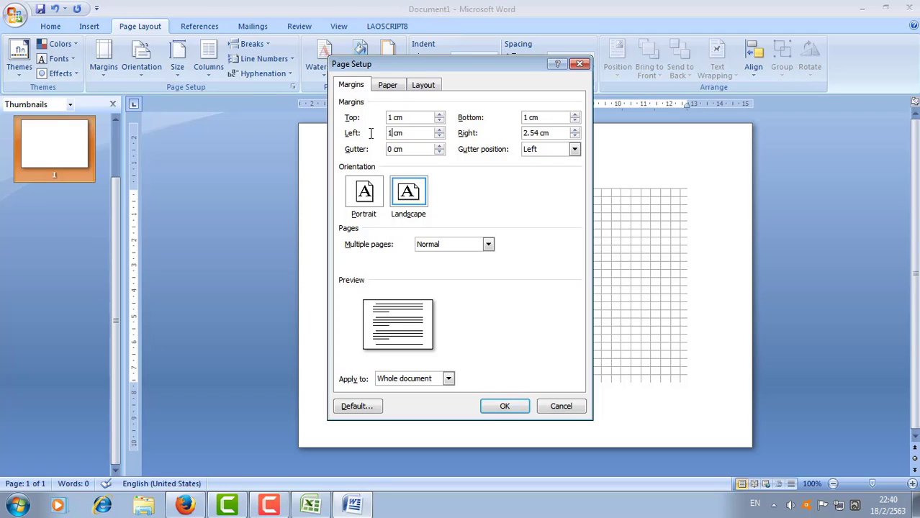
left_click_drag(539, 136, 483, 134)
type("1")
left_click(577, 131)
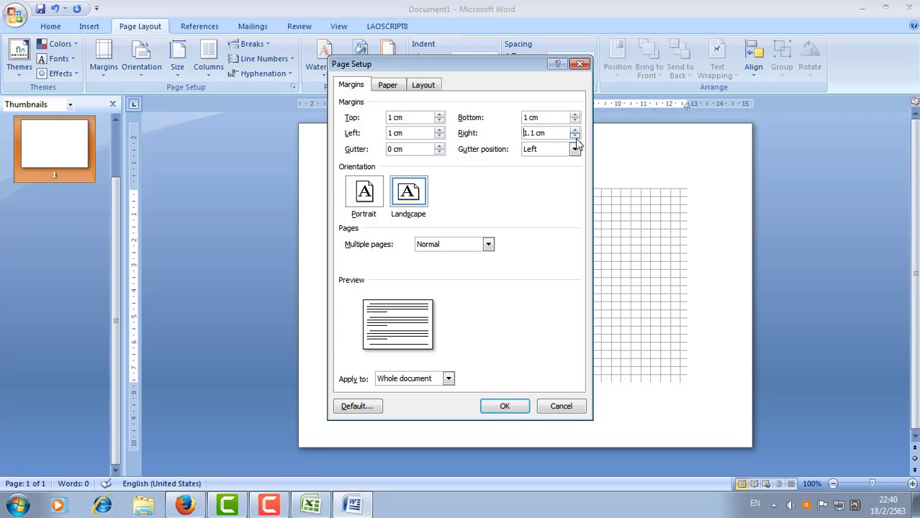
left_click(575, 138)
left_click(504, 407)
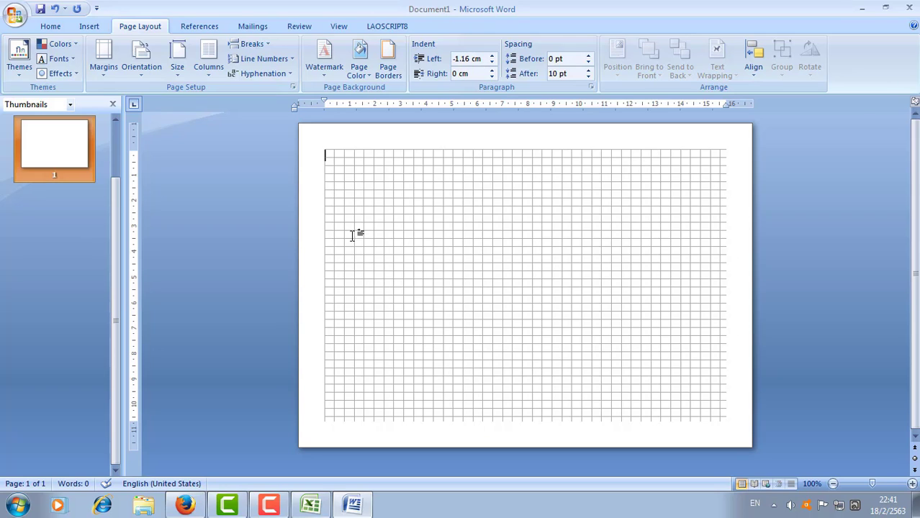
Step: Center the empty first paragraph and apply the No Spacing style to it
left_click(50, 26)
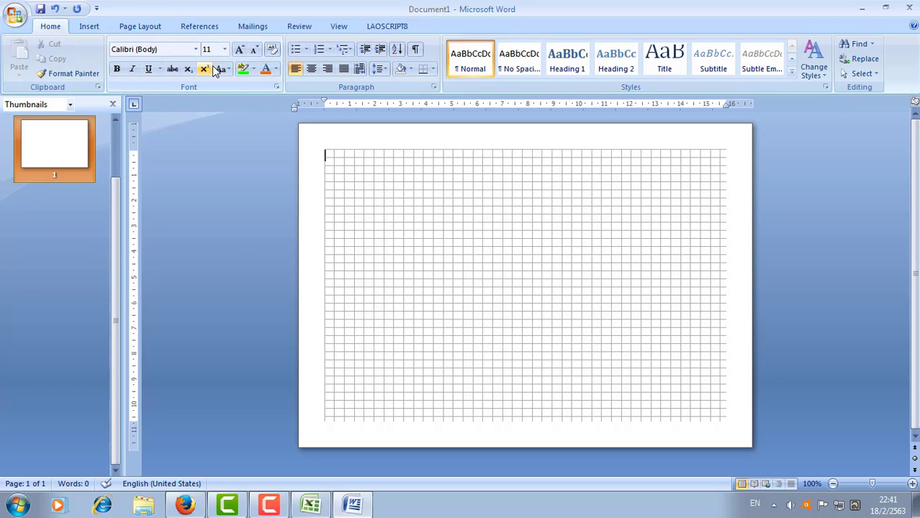
left_click(311, 70)
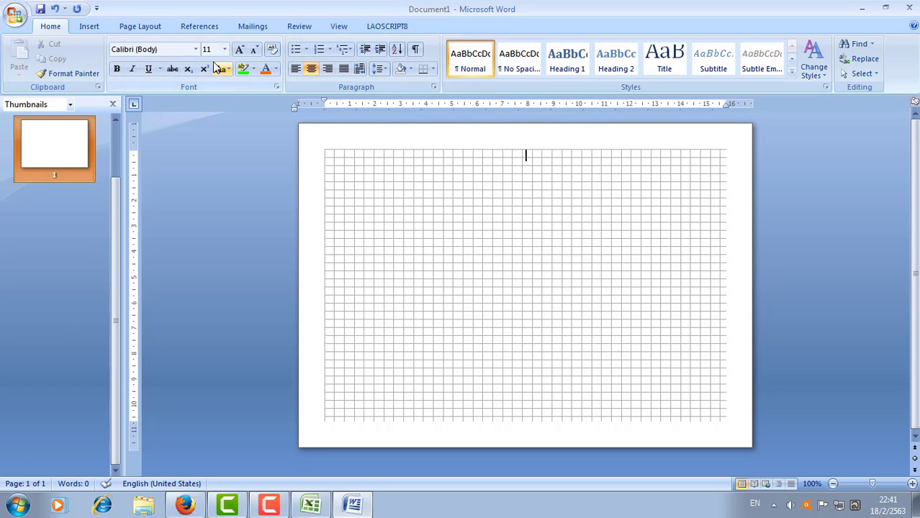
left_click(518, 65)
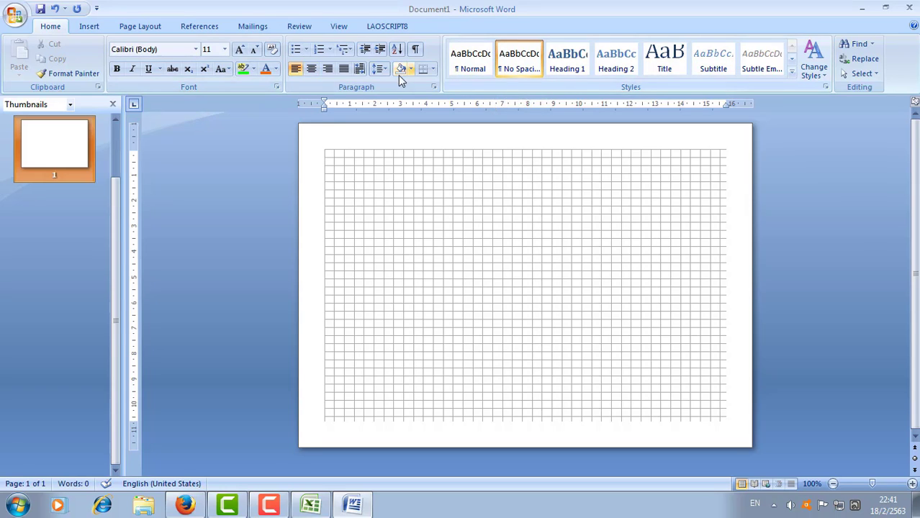
Step: Center the empty first paragraph and set its font to Anouvong
left_click(312, 70)
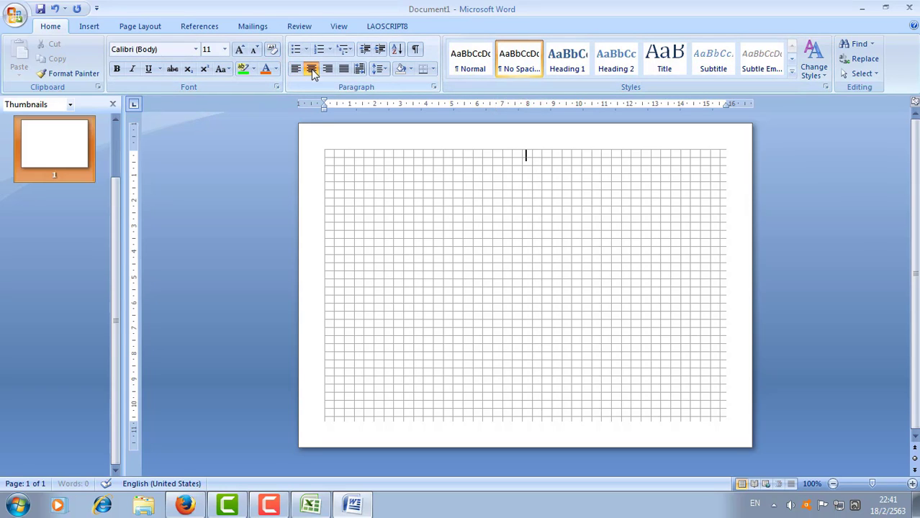
left_click(195, 51)
left_click(196, 50)
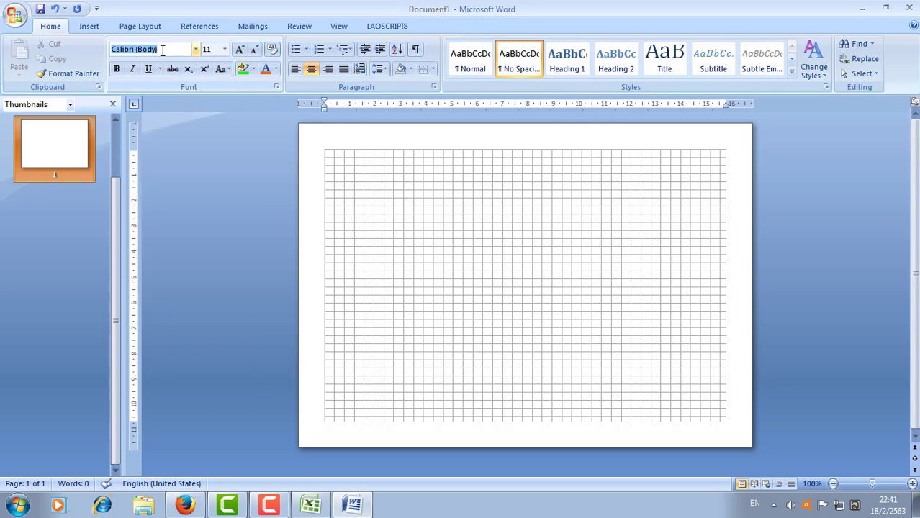
type("Anou")
key("Return")
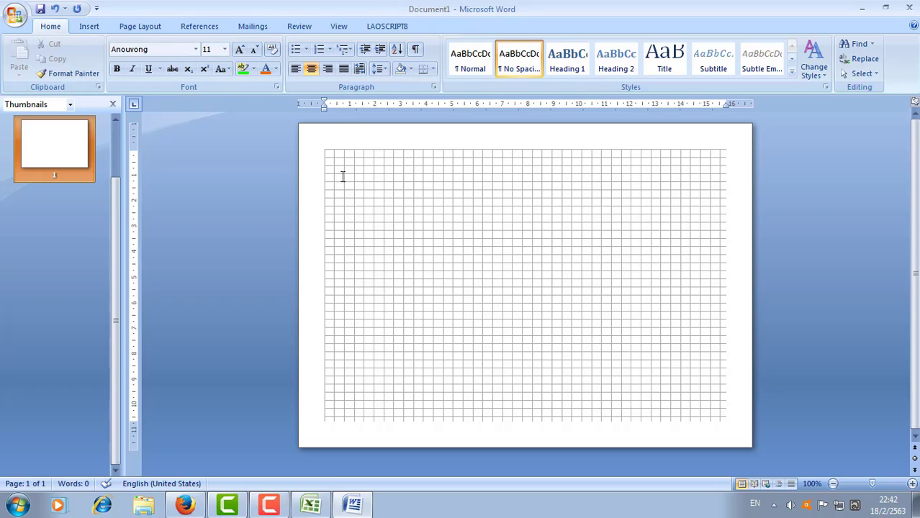
Step: Enter the card title ບັດເຊີນ on the first line and format it in 28 pt bold
type("ບັດເຊີນ")
mouse_move(537, 162)
left_mouse_down()
mouse_move(515, 164)
mouse_move(537, 163)
left_mouse_up()
left_click(224, 49)
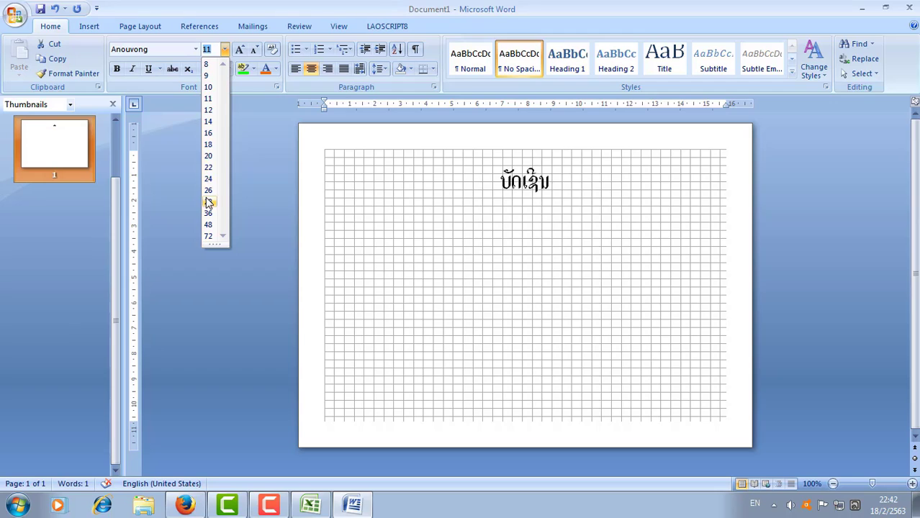
left_click(208, 202)
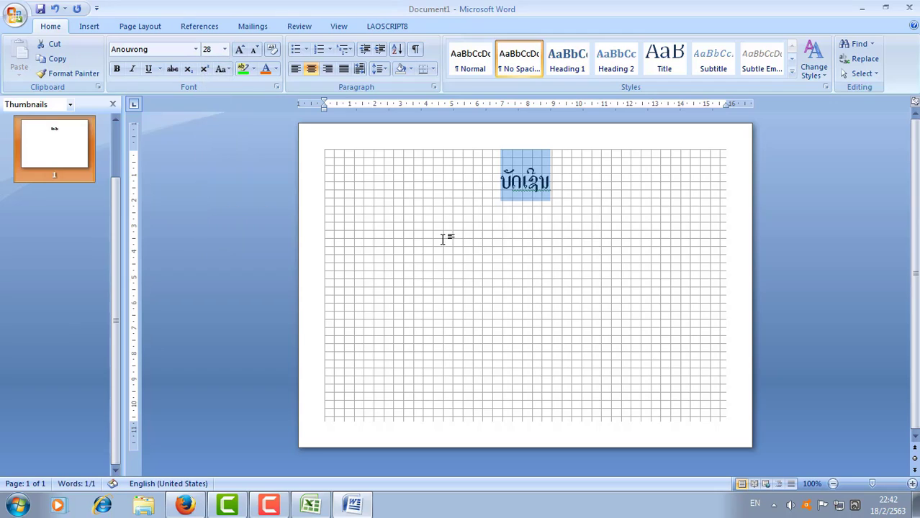
left_click(117, 70)
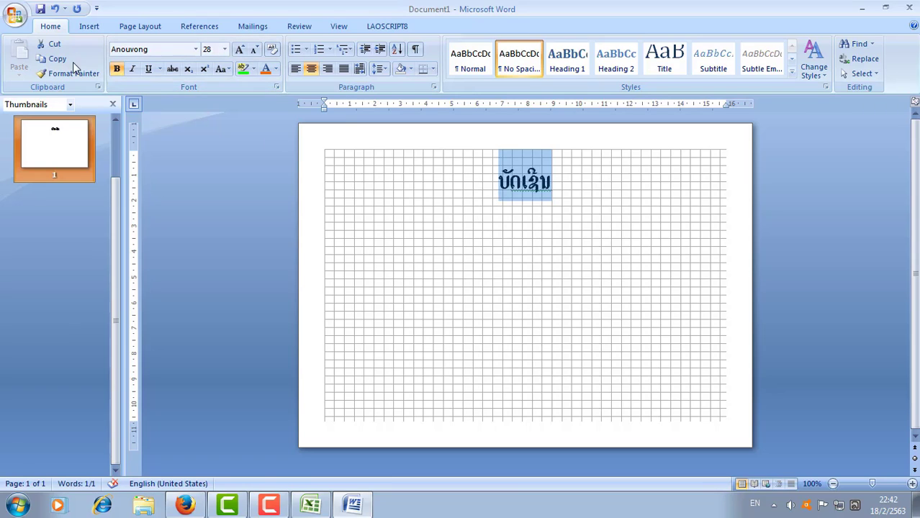
left_click(132, 69)
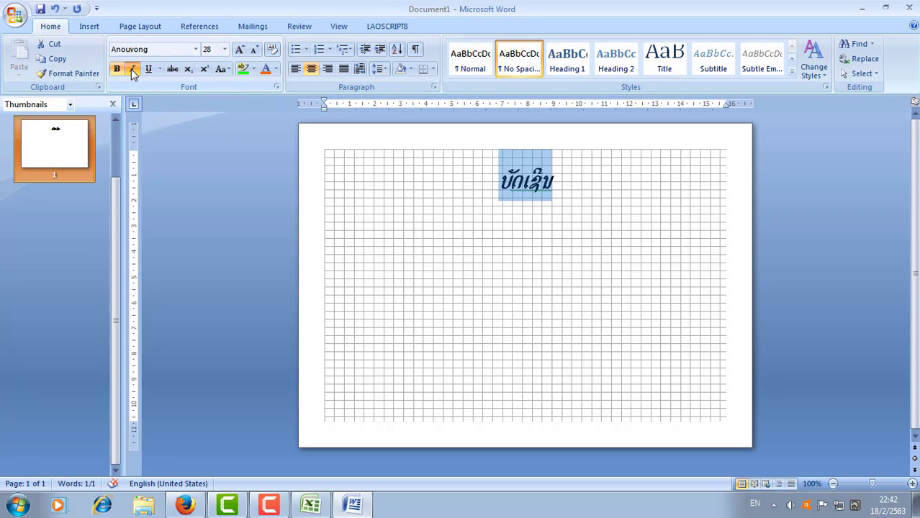
left_click(132, 70)
left_click(565, 182)
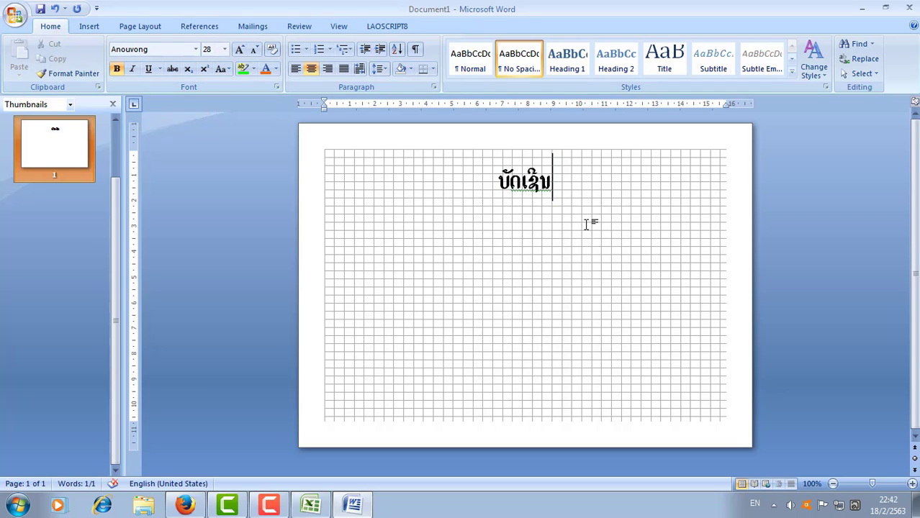
Step: Add the line ທ່ານ: below the title and set its font size to 24
key("Return")
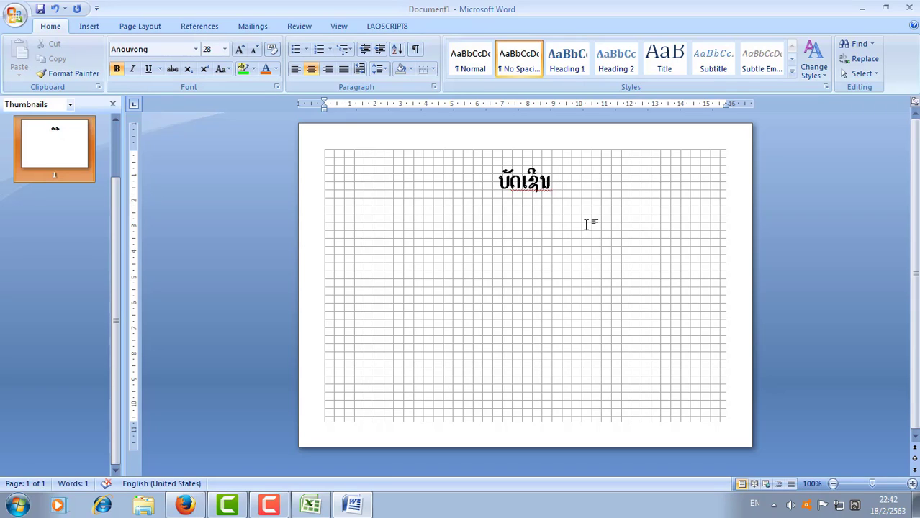
type("ທ່ານ")
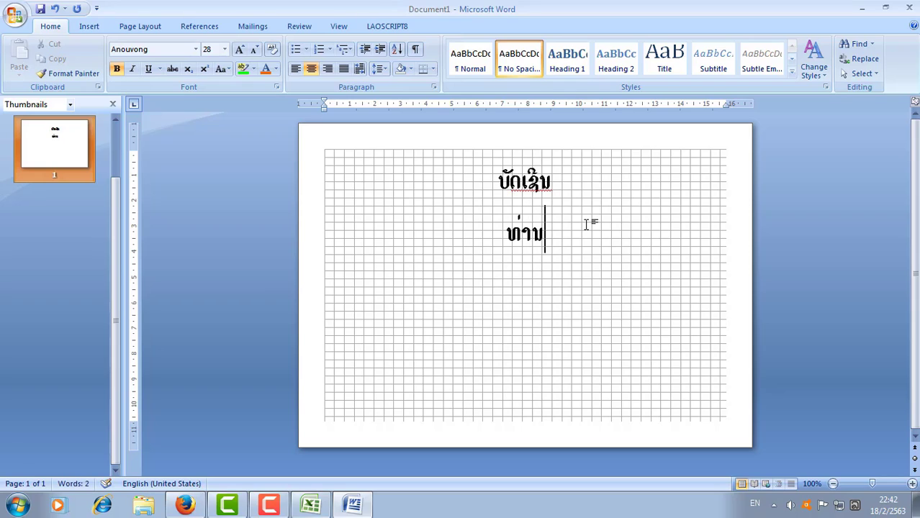
type(":")
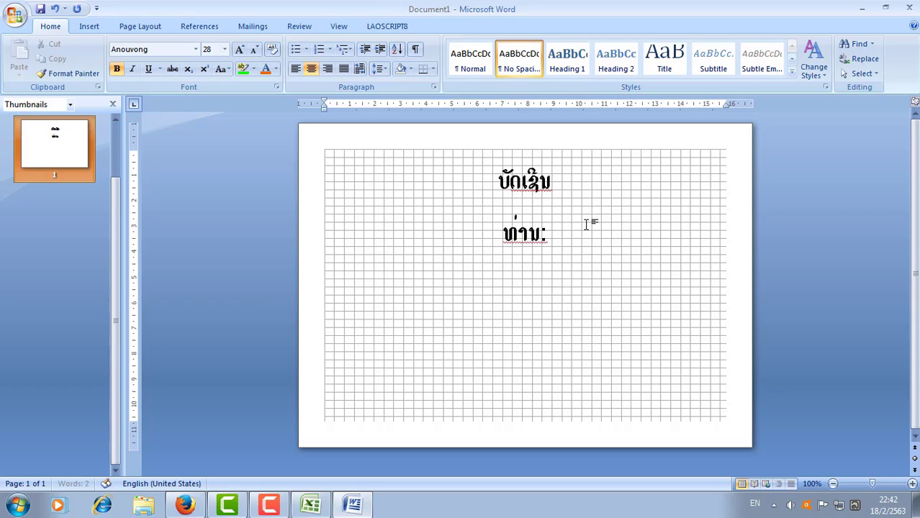
left_click_drag(548, 234, 502, 233)
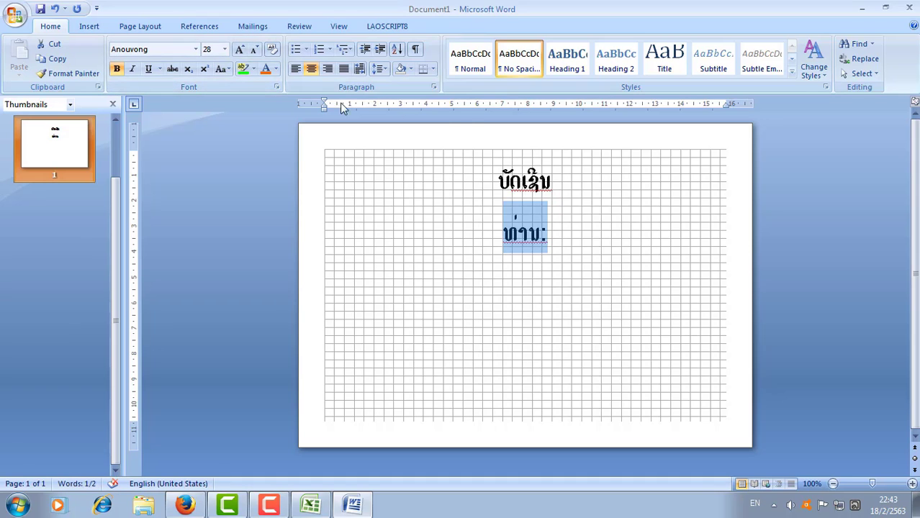
left_click(224, 49)
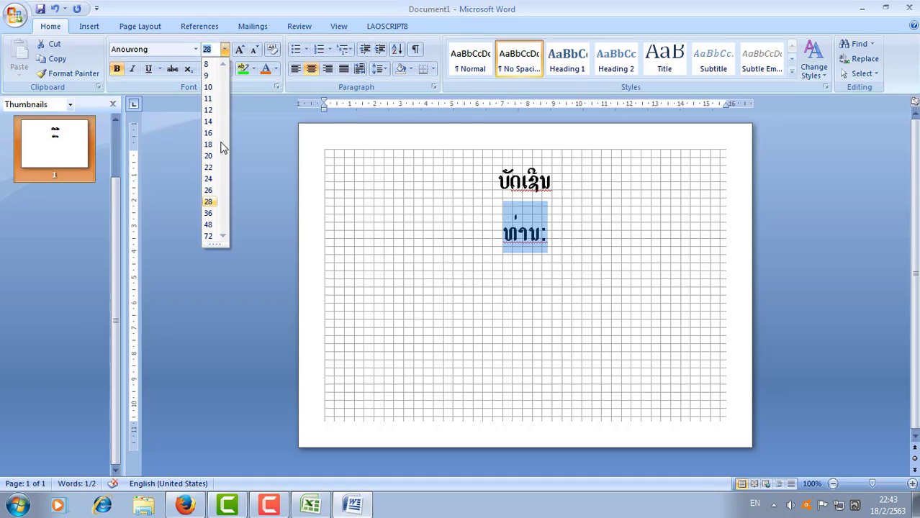
left_click(209, 180)
left_click(561, 209)
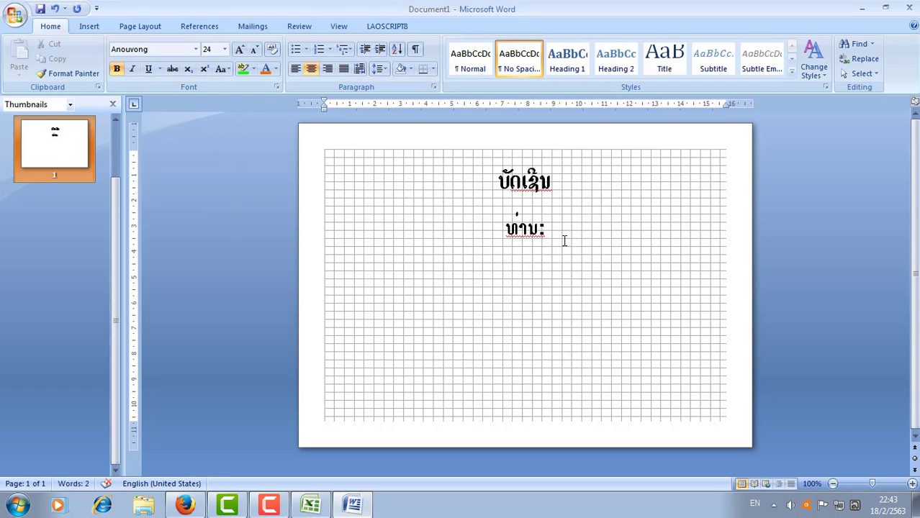
Step: Add a line with an empty pair of parentheses below ທ່ານ: and insert a blank line above the title
key("Return")
type("(  )")
left_click(526, 283)
key("BackSpace")
key("ctrl+Home")
key("Return")
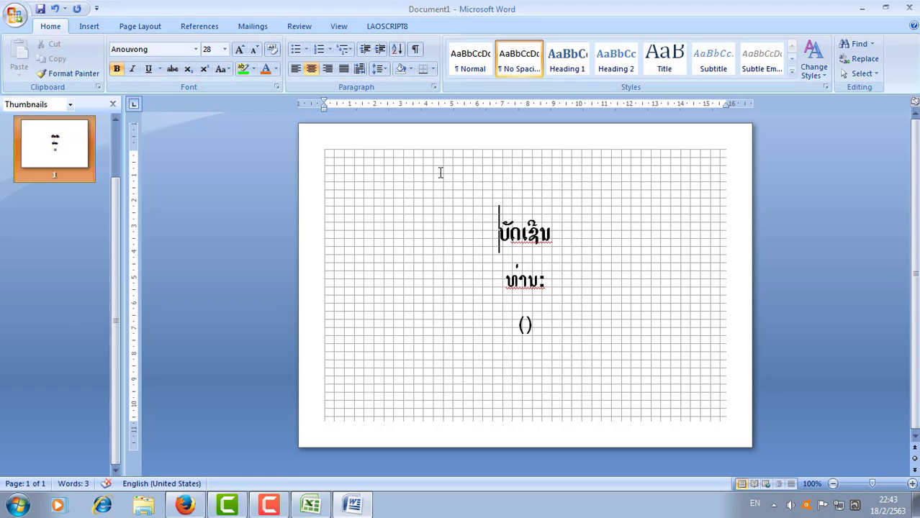
Step: Insert mirrored swirl ornament symbols before and after the title ບັດເຊີນ, separated from it by spaces
left_click(89, 26)
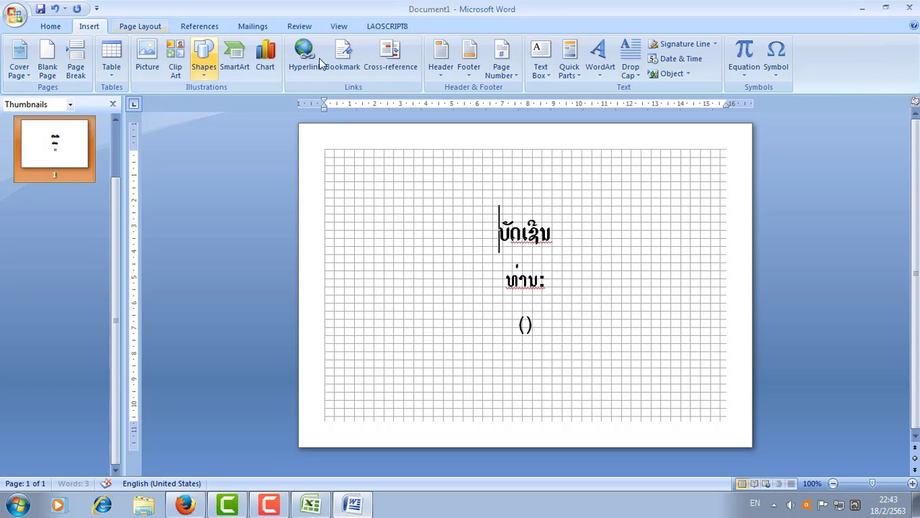
left_click(778, 77)
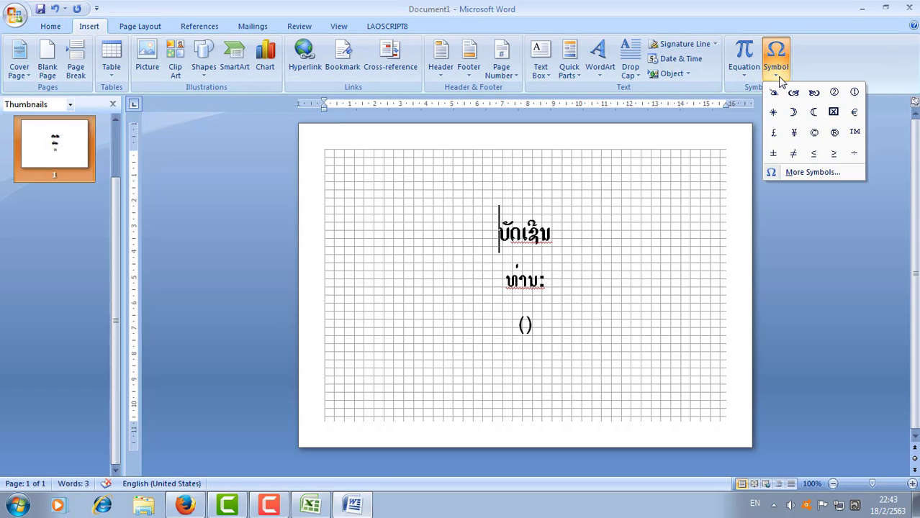
left_click(813, 92)
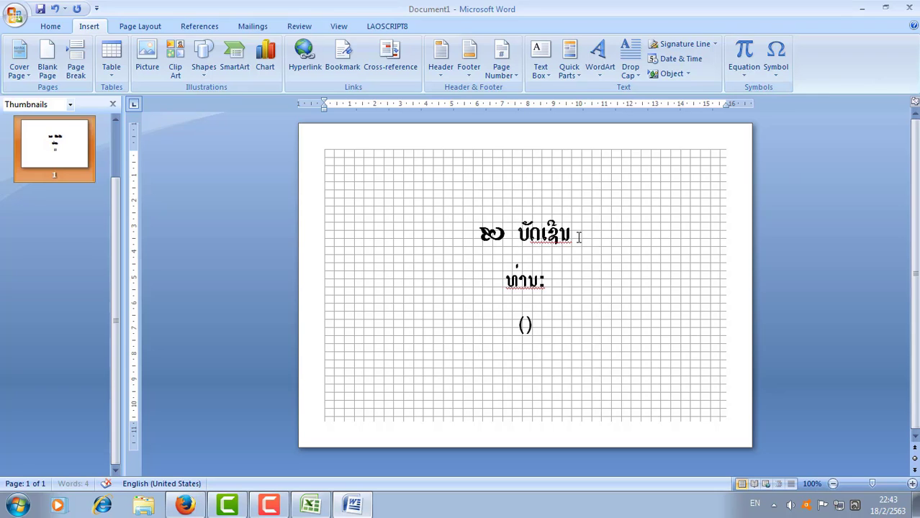
left_click(684, 158)
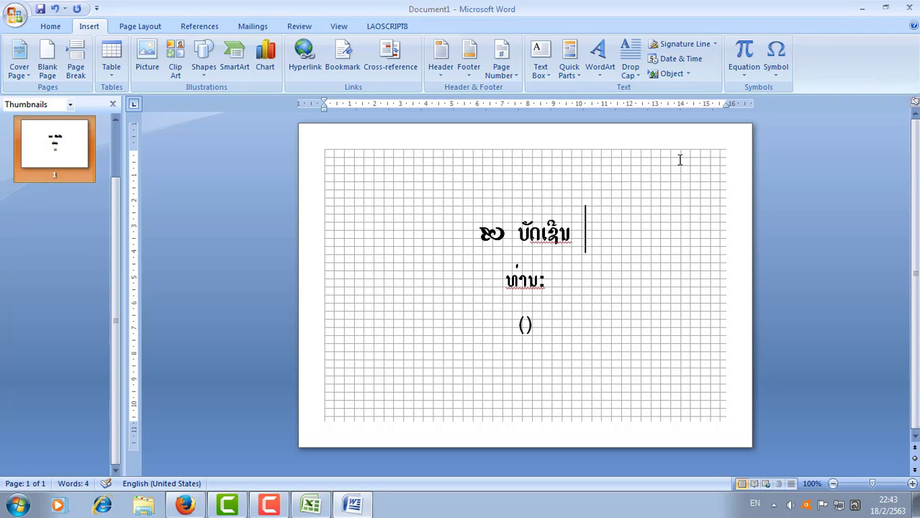
left_click(780, 79)
left_click(814, 92)
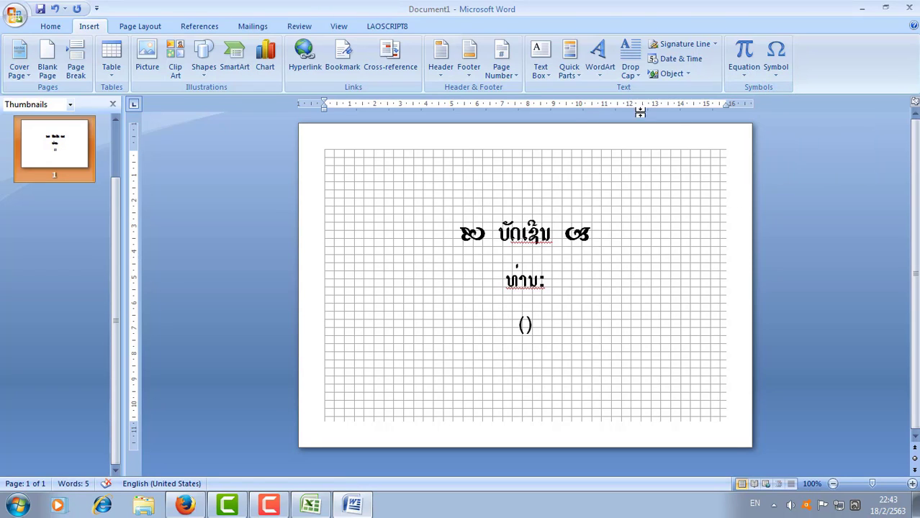
Step: Insert WordArt in the black arched style with the text ພິທີສູ່ຂວັນ in the Anuvong A font at size 36
left_click(598, 76)
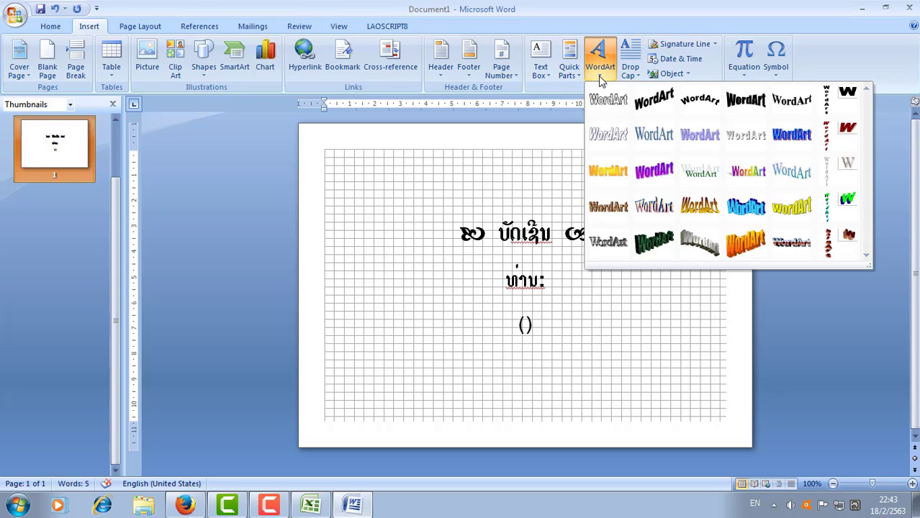
left_click(698, 101)
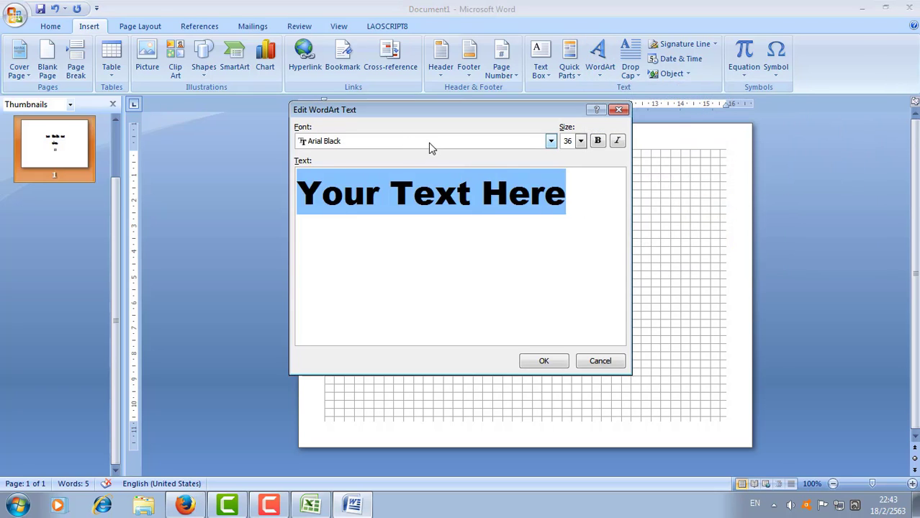
key("BackSpace")
left_click(349, 142)
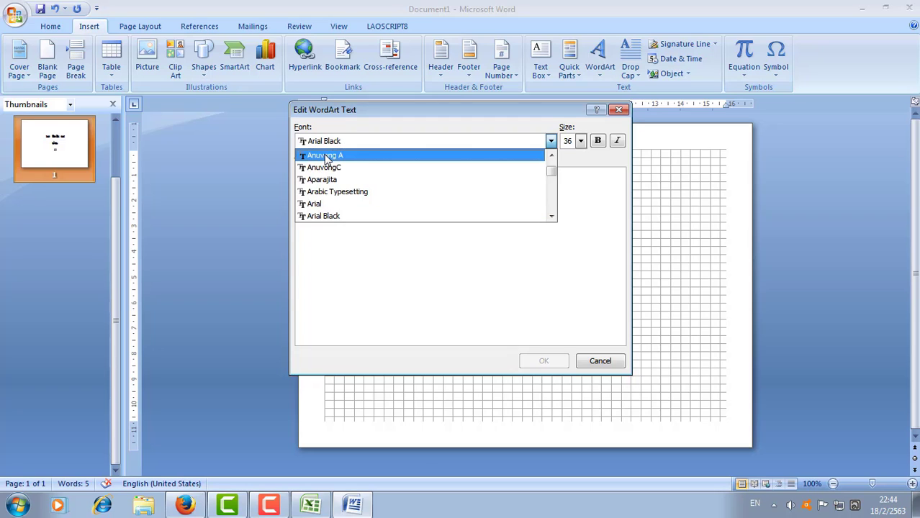
left_click(340, 156)
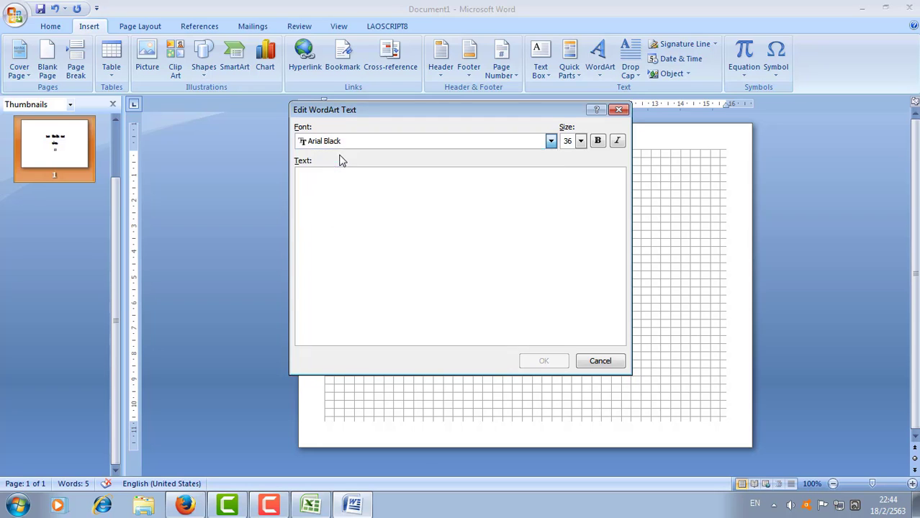
left_click(359, 196)
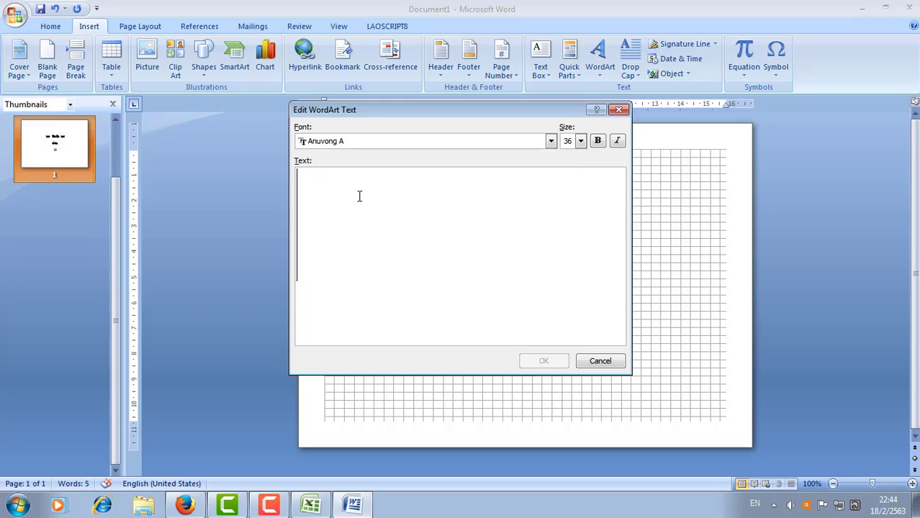
type("r")
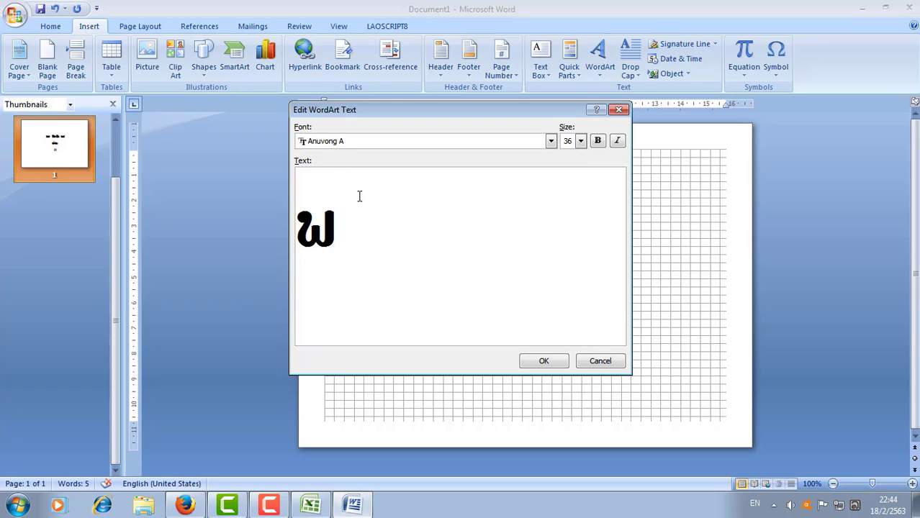
type("hsg")
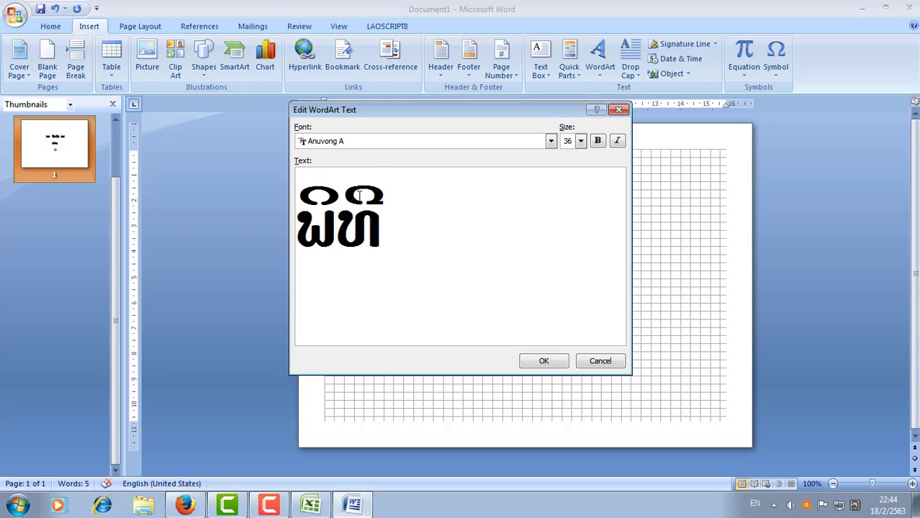
type("ສູ່ຂວ")
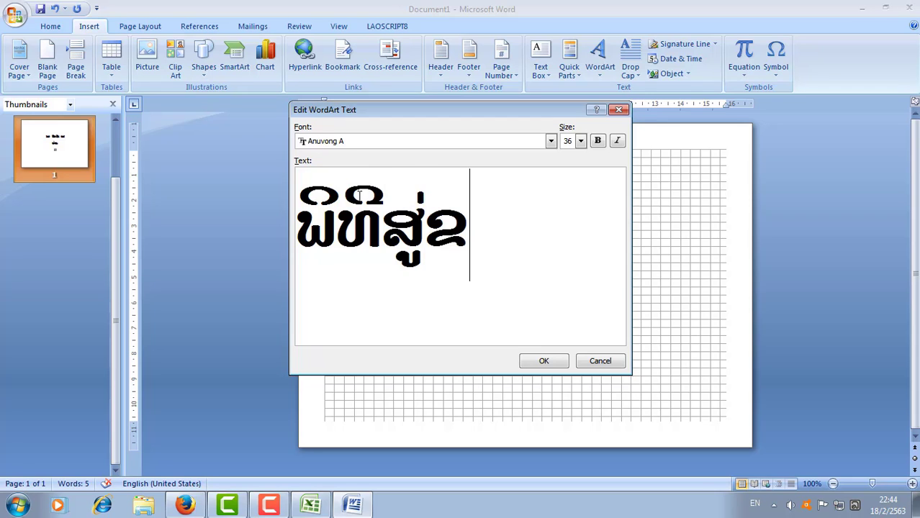
type("ັນ")
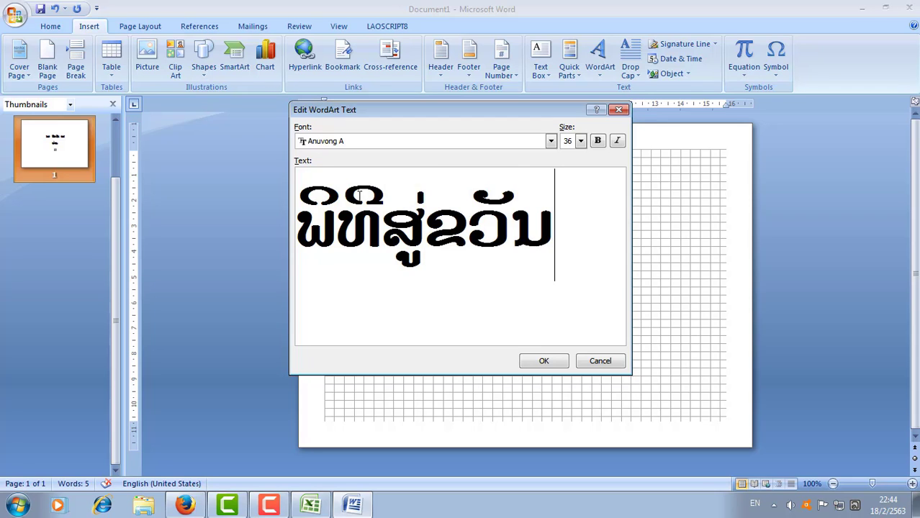
left_click(544, 362)
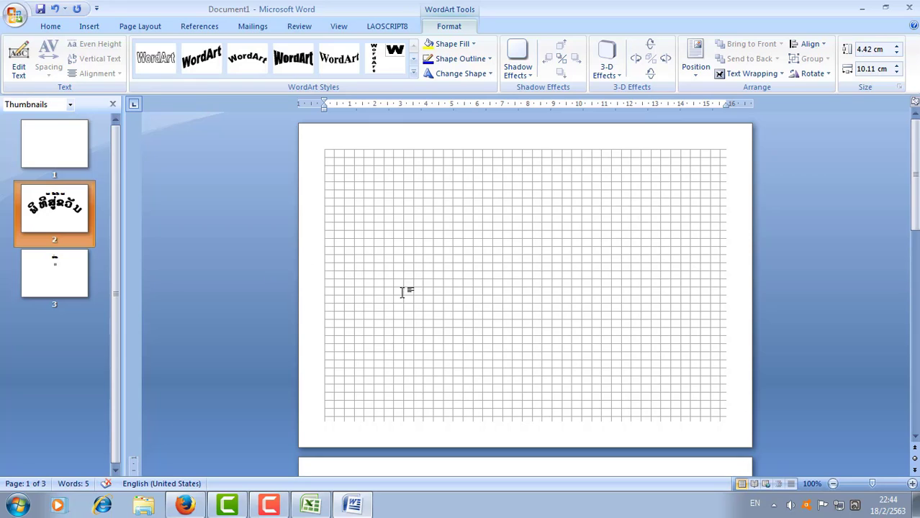
Step: Set the WordArt's text wrapping to In Front of Text and shrink it to about 0.64 cm high by 4.46 cm wide
scroll(272, 325, "down", 6)
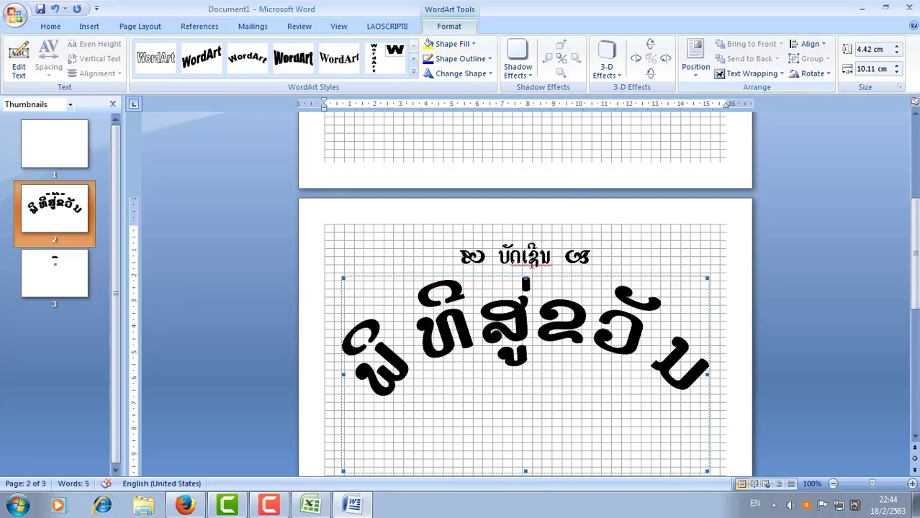
left_click(748, 74)
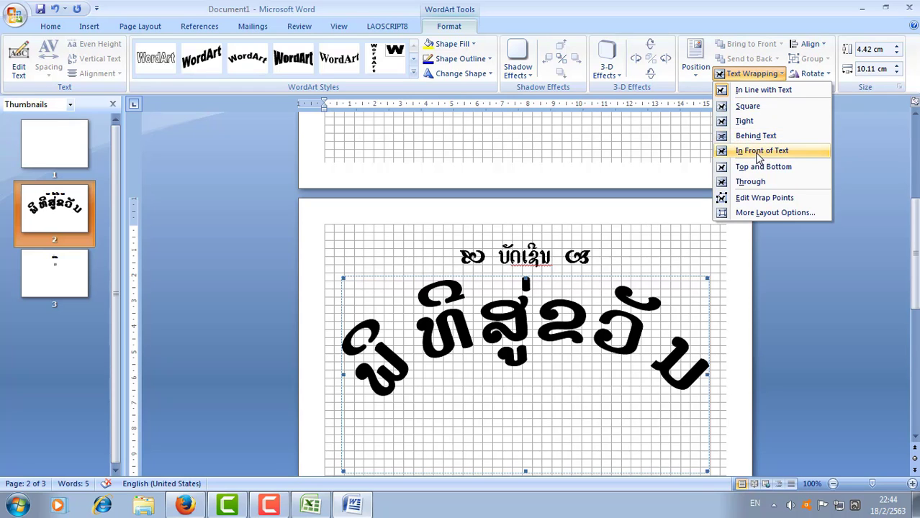
left_click(758, 153)
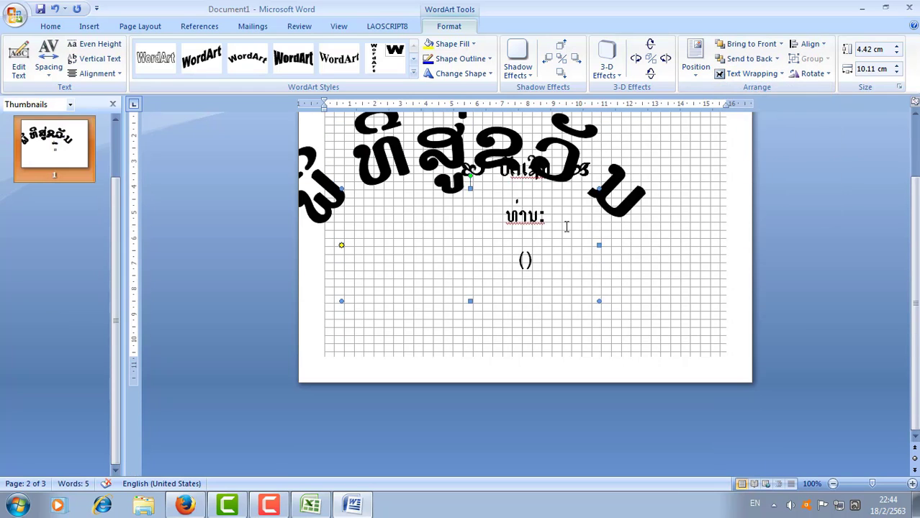
left_click_drag(603, 262, 650, 280)
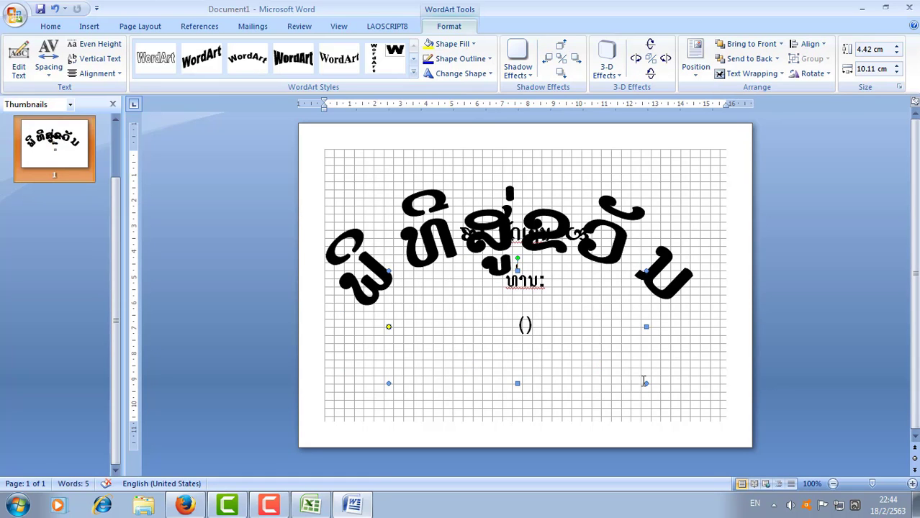
left_click_drag(644, 383, 463, 278)
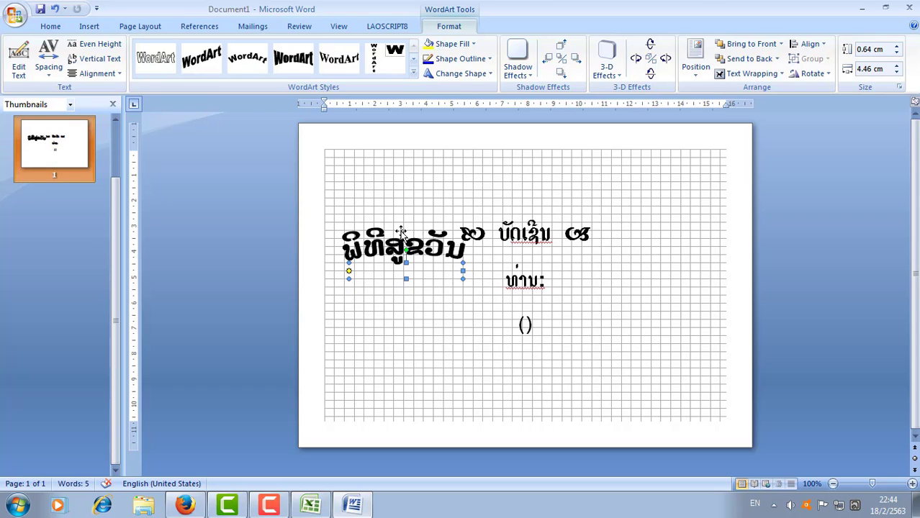
Step: Resize the arched WordArt ພິທີສູ່ຂວັນ to about 1.59 cm high by 3.1 cm wide and move it to the card's lower left area
mouse_move(349, 270)
left_mouse_down()
mouse_move(348, 252)
mouse_move(363, 279)
left_mouse_up()
left_click_drag(463, 278, 452, 279)
left_click_drag(430, 213, 412, 335)
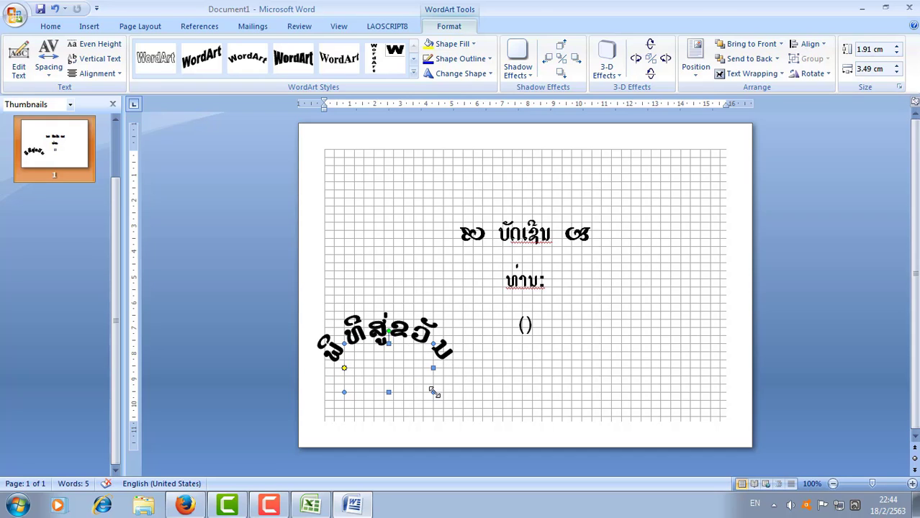
left_click_drag(435, 392, 423, 380)
key("Escape")
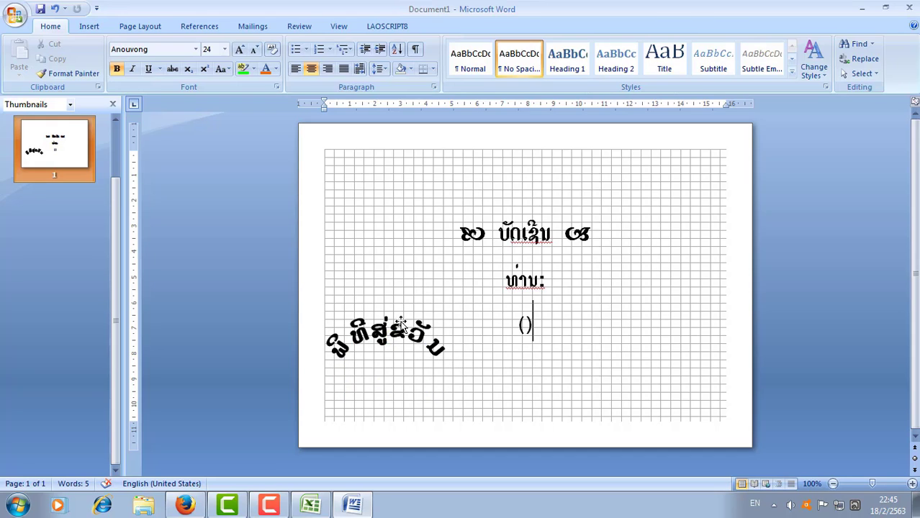
Step: Color the title with its ornaments, the ທ່ານ: line and the parentheses in Orange, Accent 6, Darker 50%
left_click_drag(460, 232, 532, 324)
left_click(275, 69)
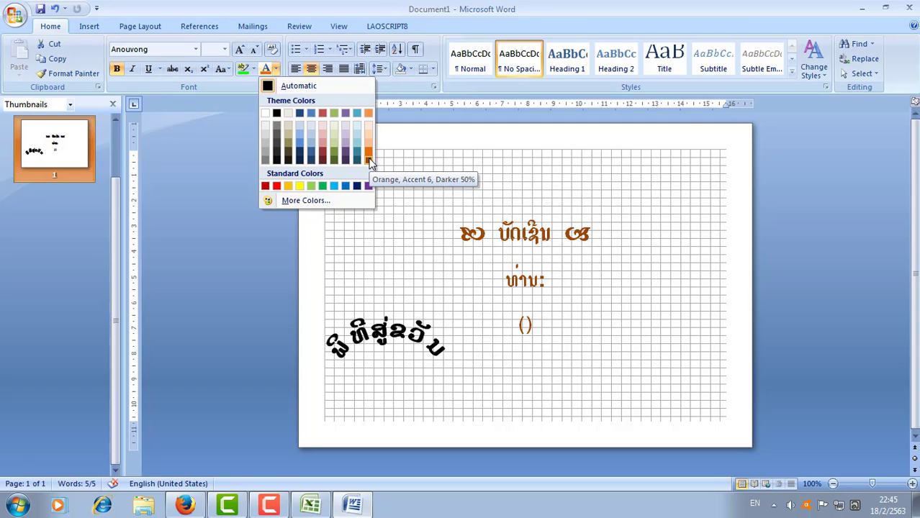
left_click(369, 161)
left_click(638, 325)
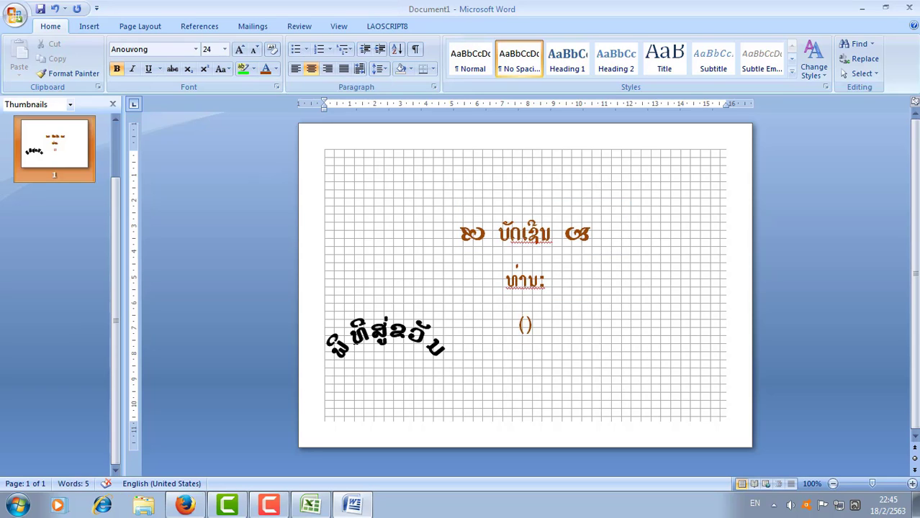
Step: Fill the arched WordArt ພິທີສູ່ຂວັນ with Orange, Accent 6, Darker 50% and remove its outline
left_click(360, 330)
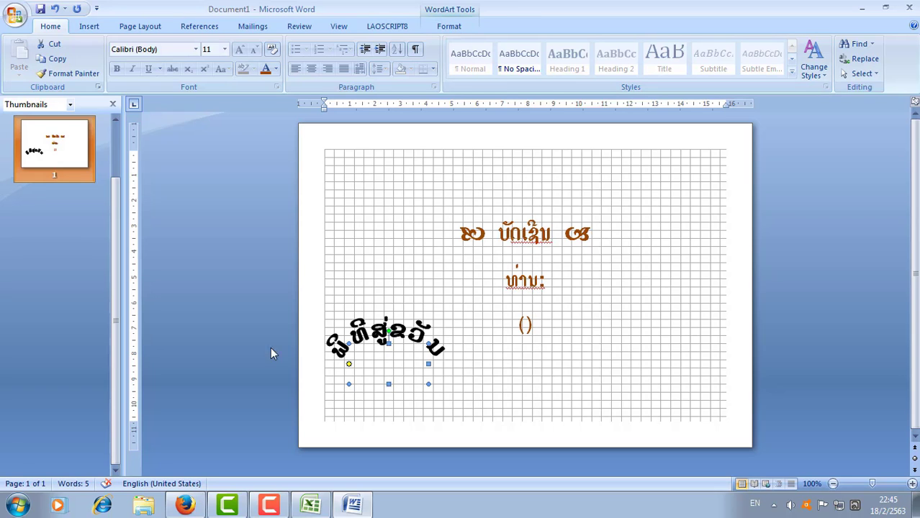
left_click(450, 27)
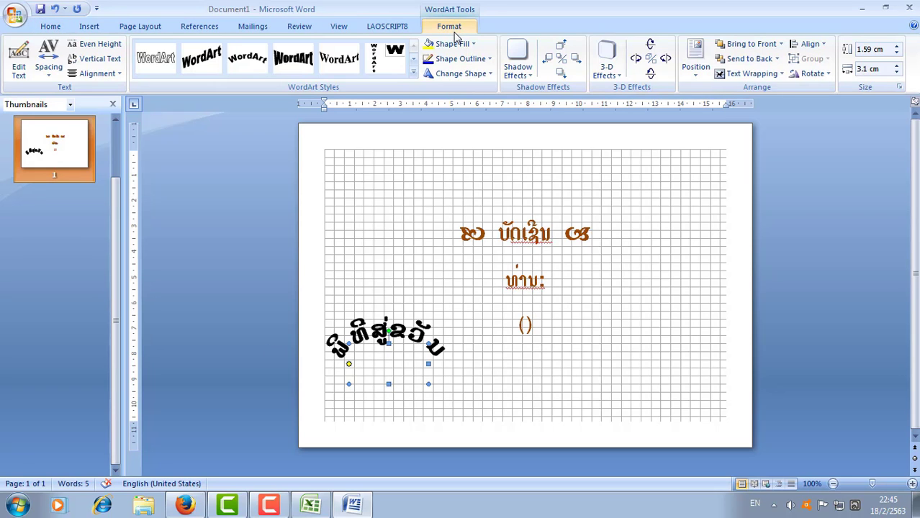
left_click(447, 45)
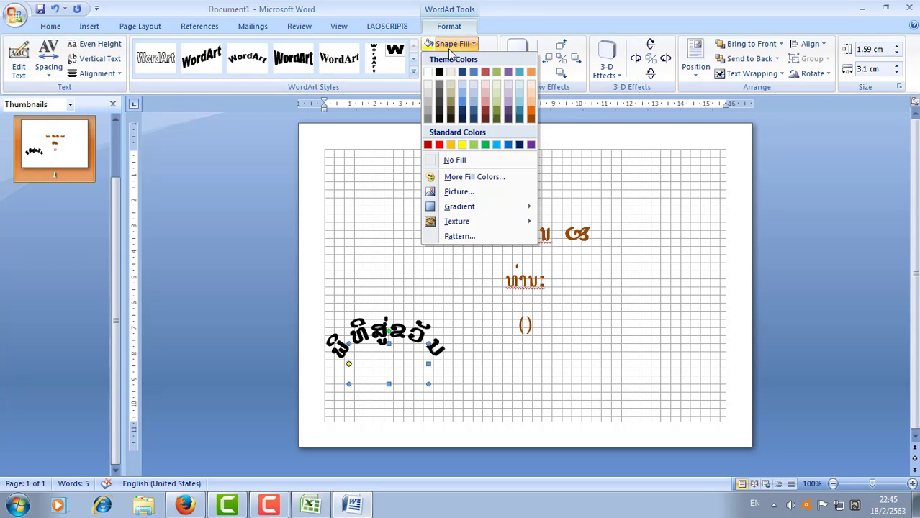
left_click(532, 120)
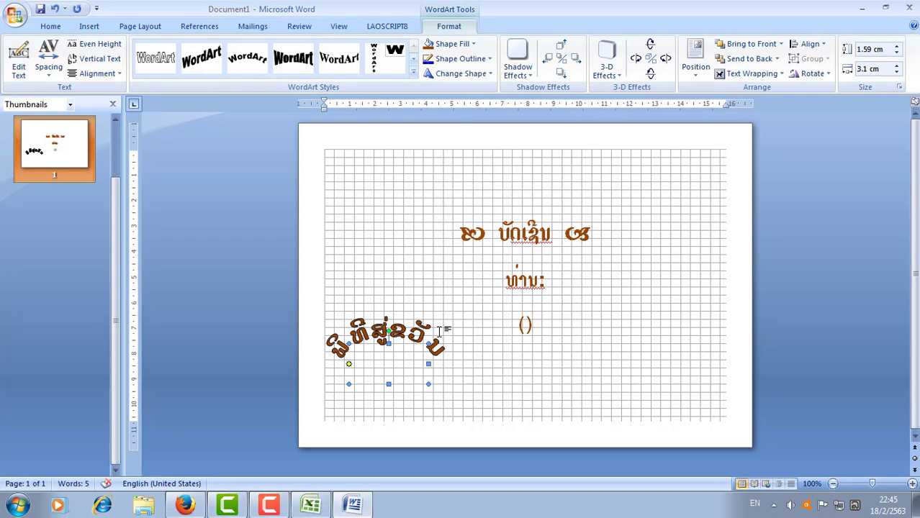
left_click(484, 59)
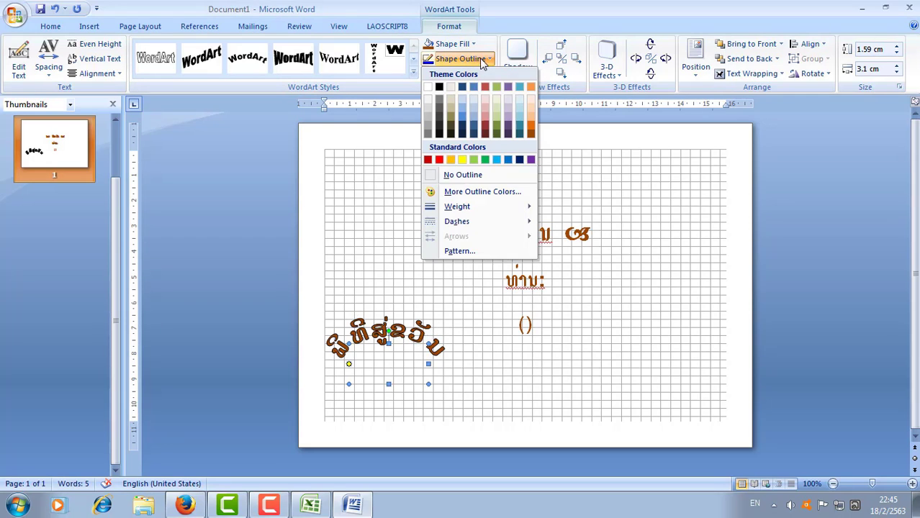
left_click(483, 177)
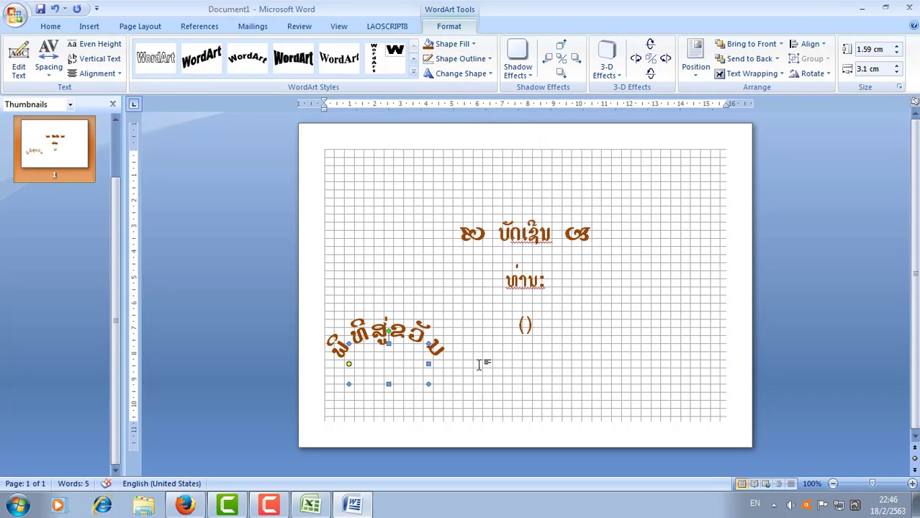
left_click(482, 363)
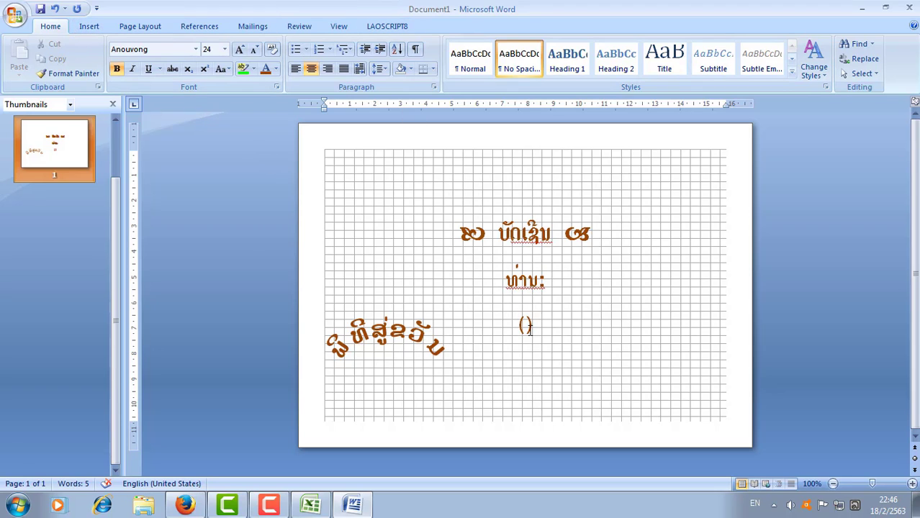
Step: Insert WordArt in the plain outlined style with the text 15/02/2020 in Arial Black at size 36
key("End")
left_click(92, 27)
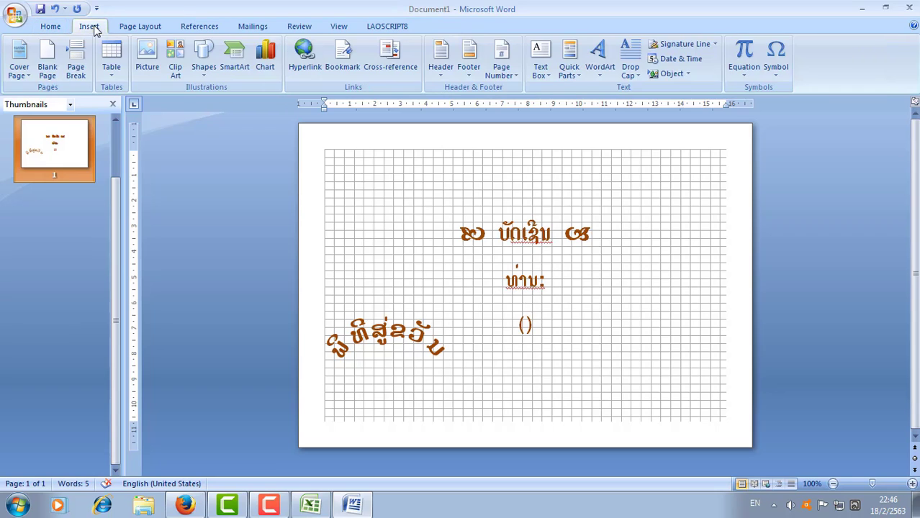
left_click(600, 75)
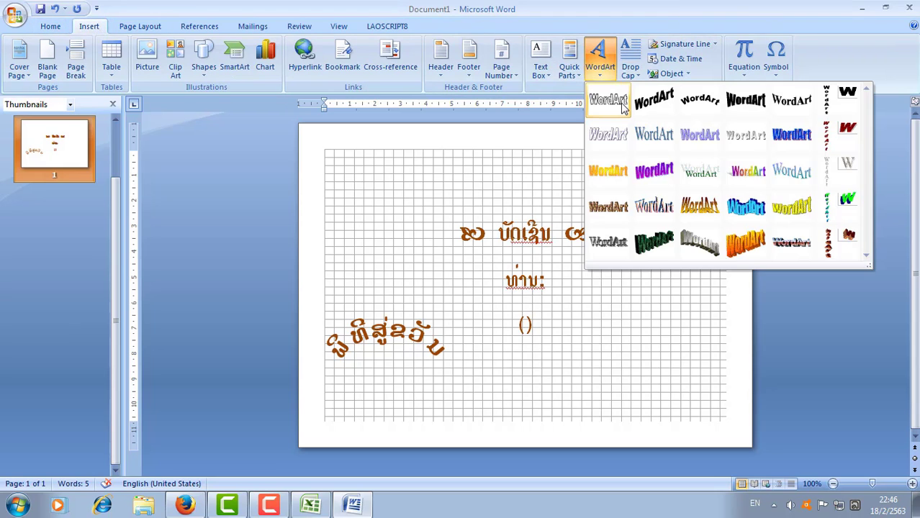
left_click(651, 133)
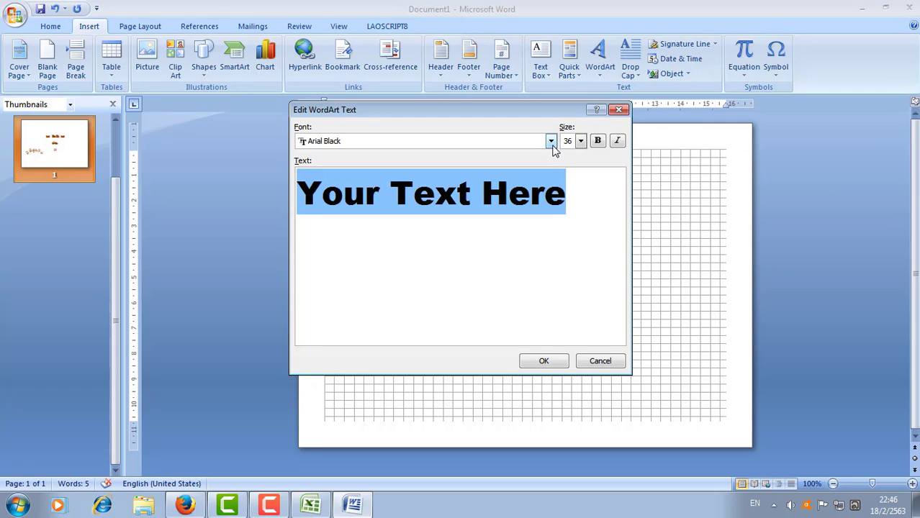
type("15")
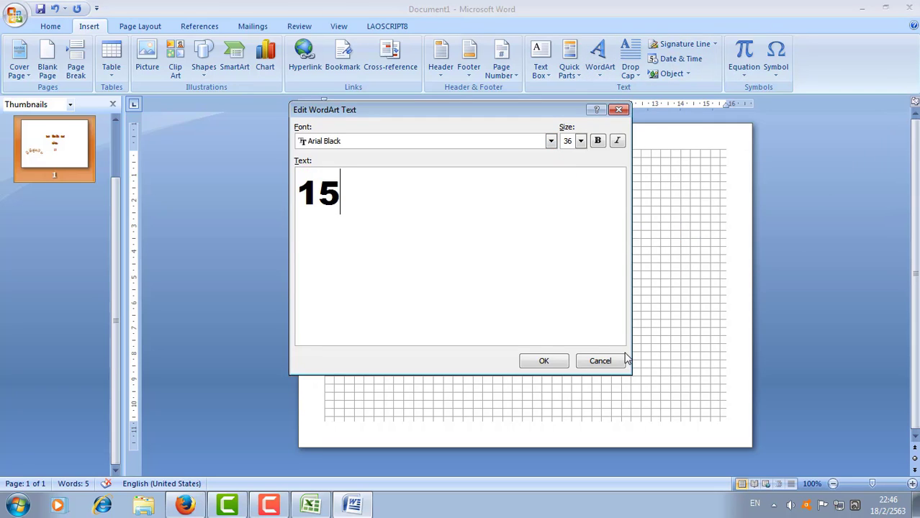
type("/02/202")
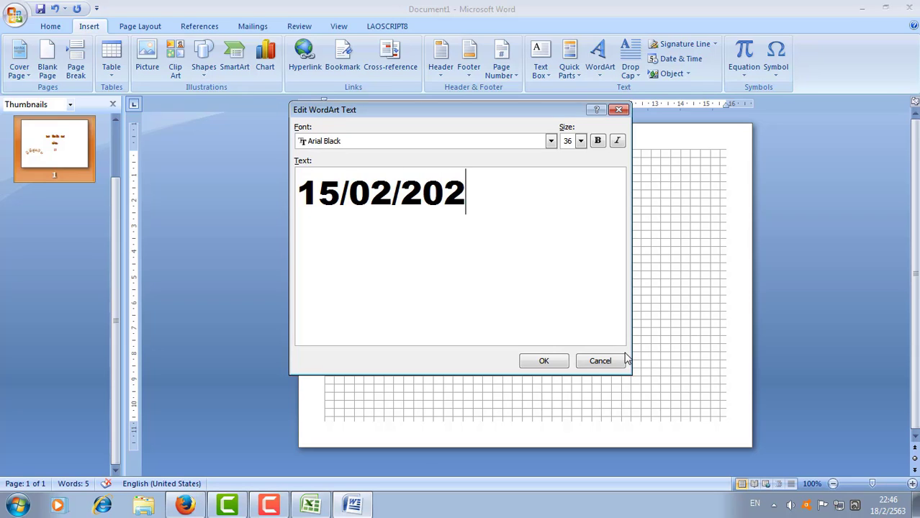
type("0")
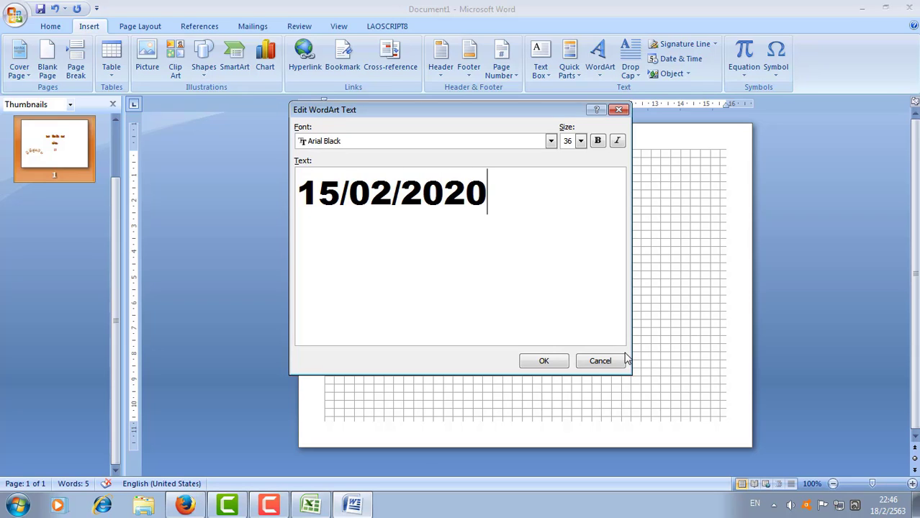
left_click(544, 361)
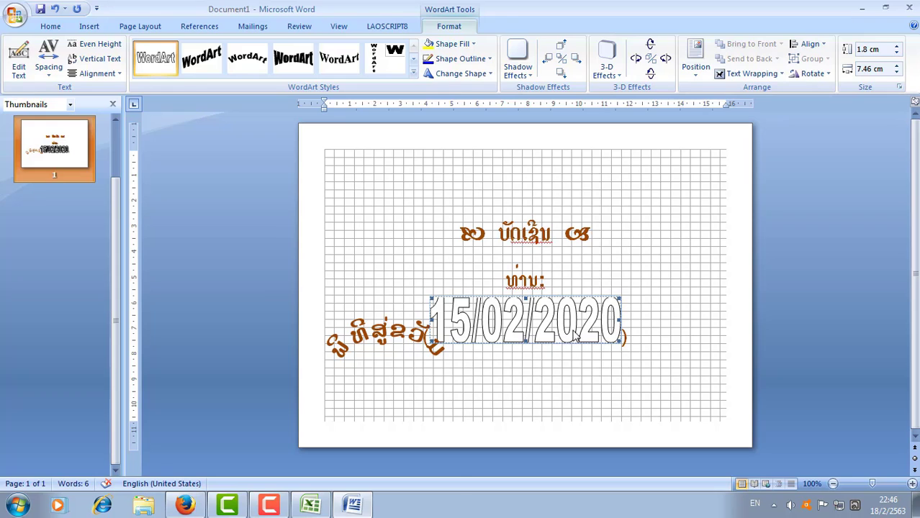
Step: Set the date WordArt's text wrapping to In Front of Text and give it the dark orange fill without an outline
left_click(659, 327)
left_click(569, 327)
left_click(756, 74)
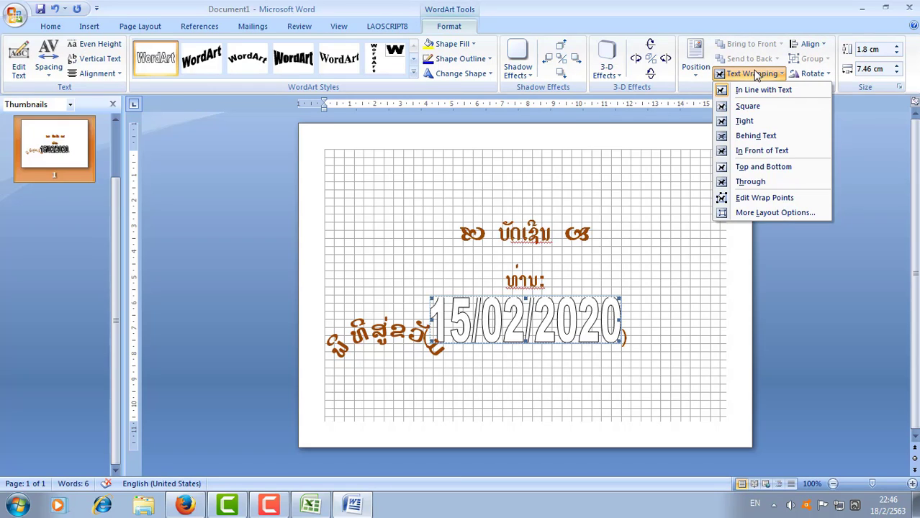
left_click(761, 153)
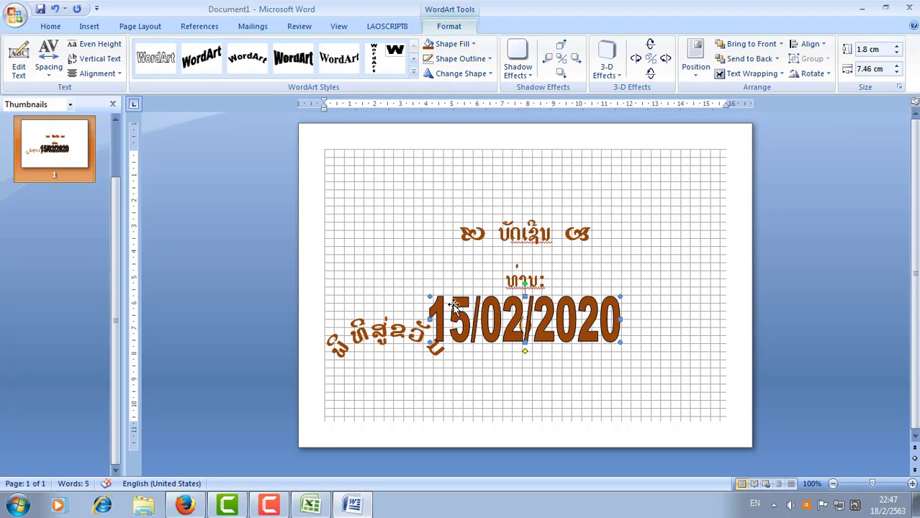
left_click(452, 60)
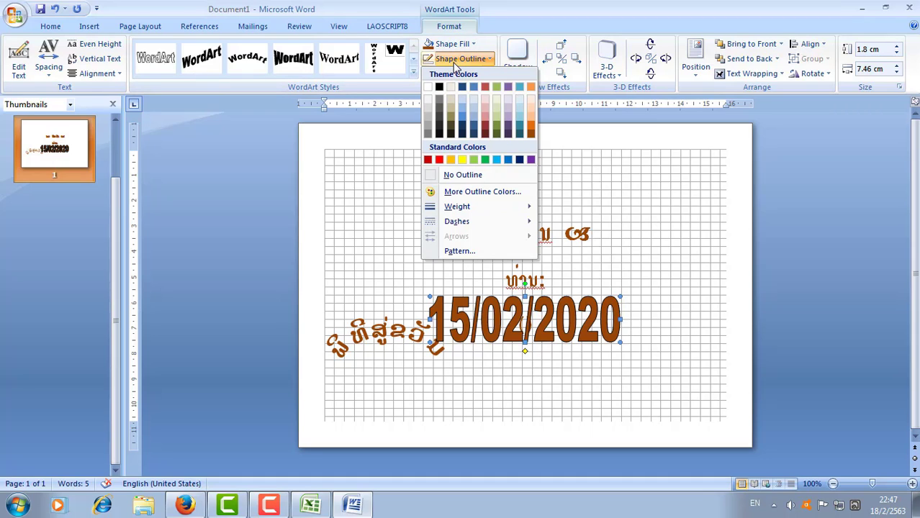
left_click(463, 178)
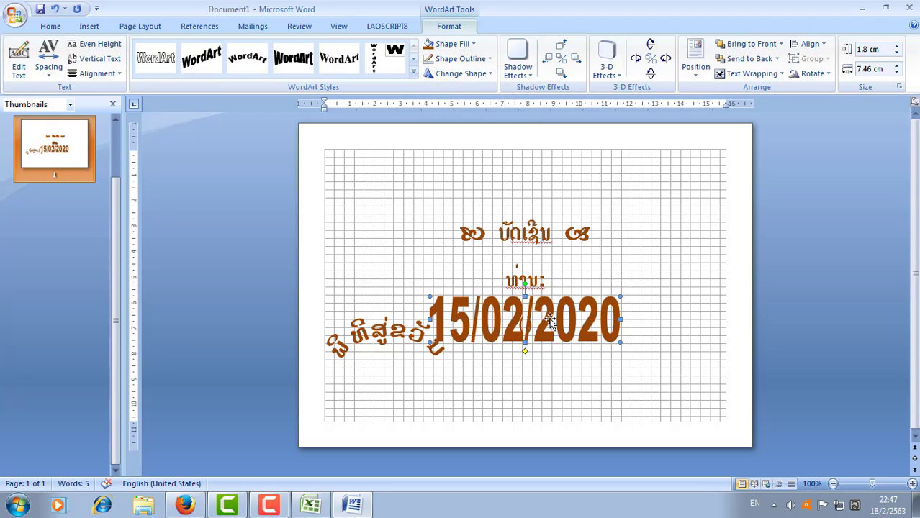
Step: Shrink the date WordArt to about 0.91 cm high by 3.1 cm wide and place it beneath the arched ພິທີສູ່ຂວັນ
left_click_drag(620, 295, 545, 311)
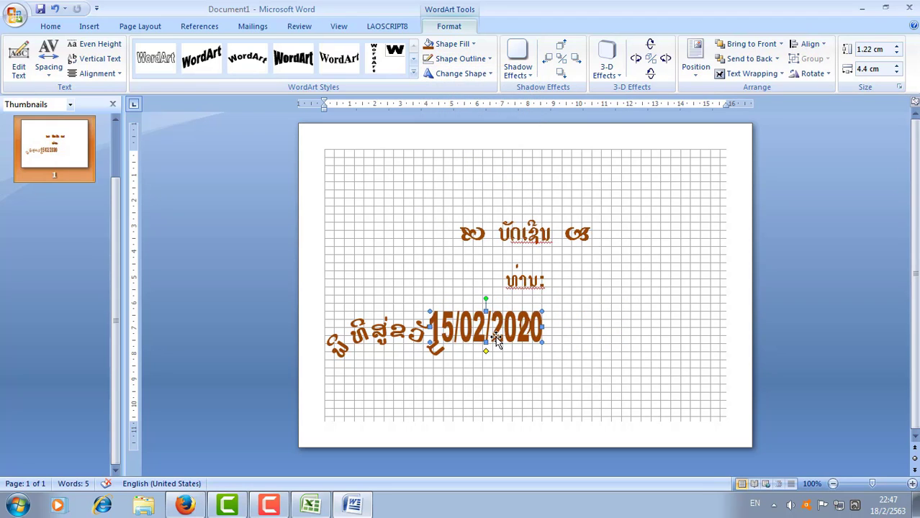
left_click_drag(493, 335, 416, 392)
left_click_drag(463, 360, 431, 369)
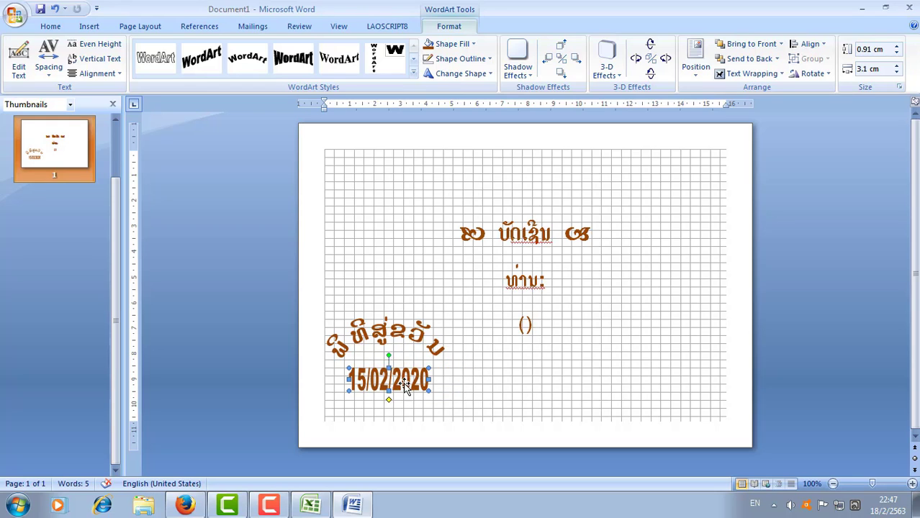
key("Escape")
Step: Insert WordArt in the blue shadowed style with the text ທີ່ ບ້ານໜອງຕັ່ງ in the KY 5 font at size 36
left_click(88, 26)
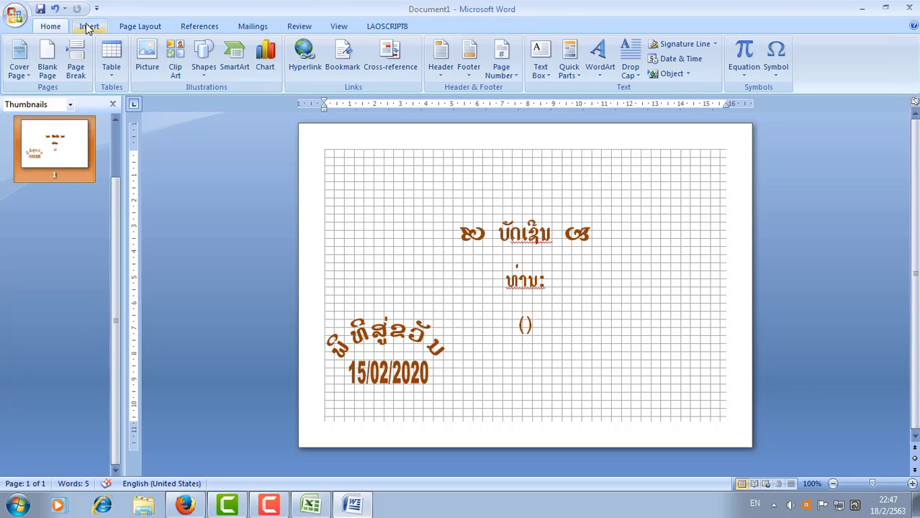
left_click(607, 80)
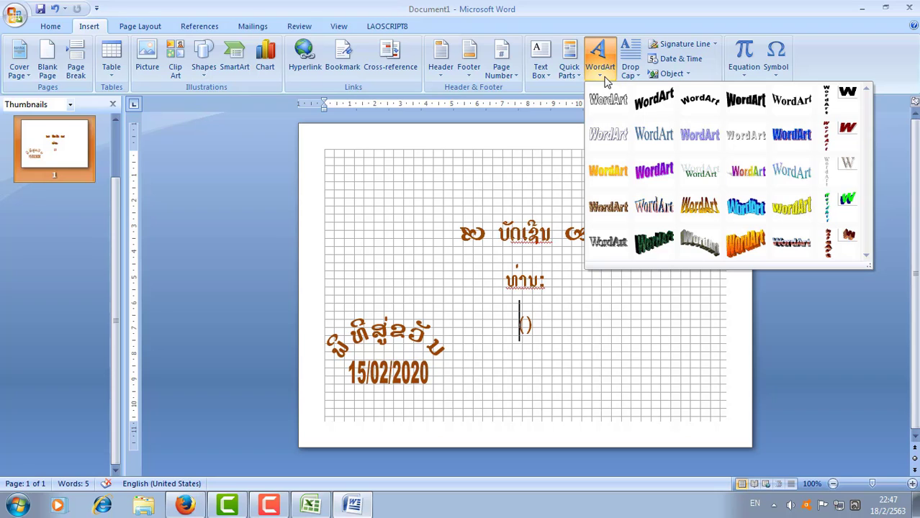
left_click(661, 146)
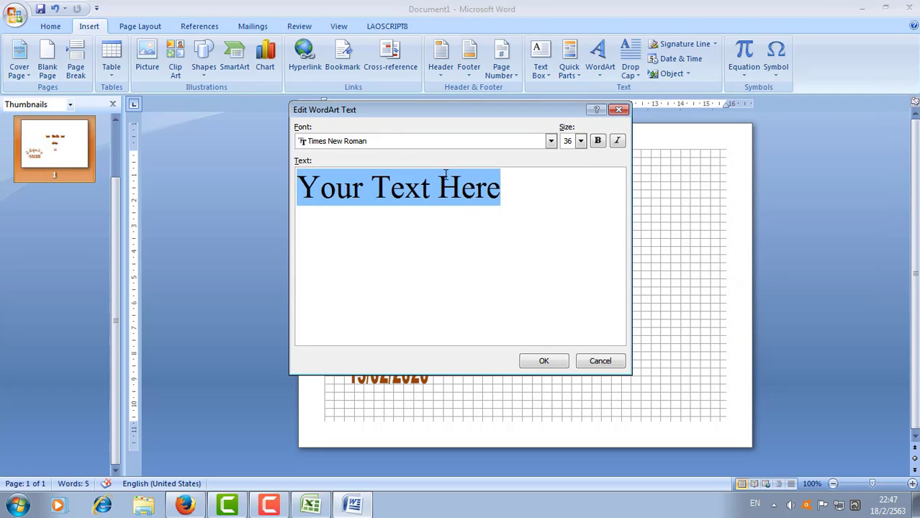
left_click(368, 143)
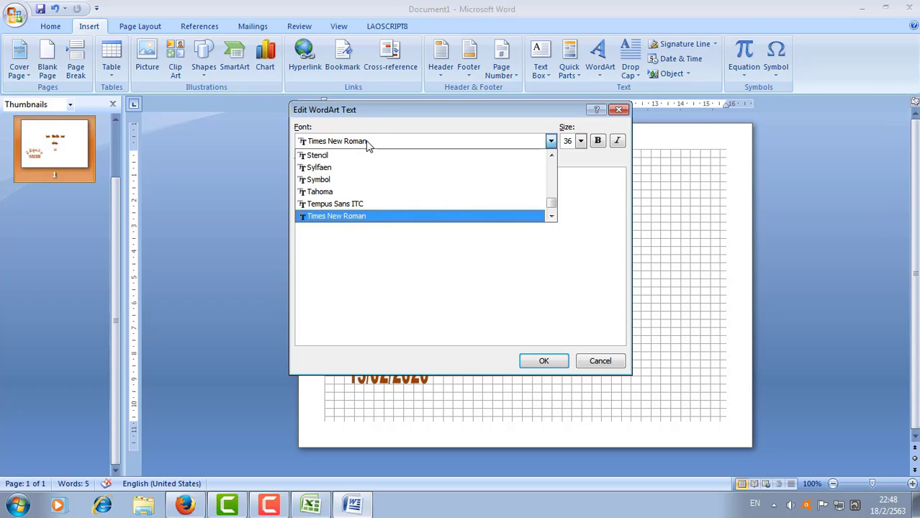
mouse_move(550, 205)
left_mouse_down()
mouse_move(556, 168)
mouse_move(558, 196)
left_mouse_up()
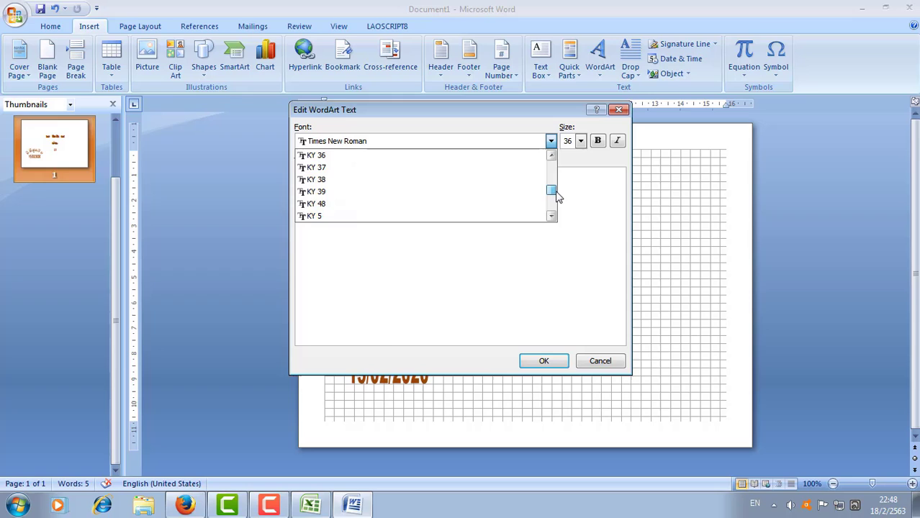
left_click(338, 216)
left_click_drag(471, 216, 281, 216)
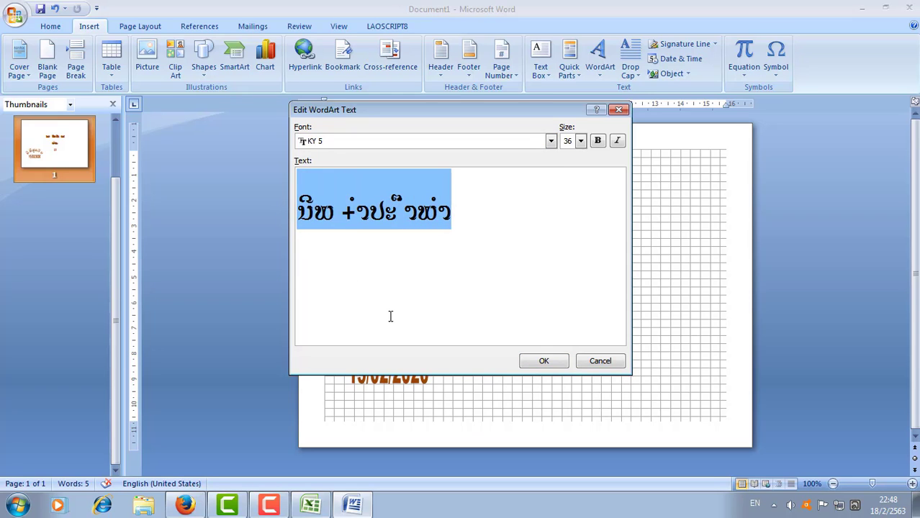
type("ທີ່ ")
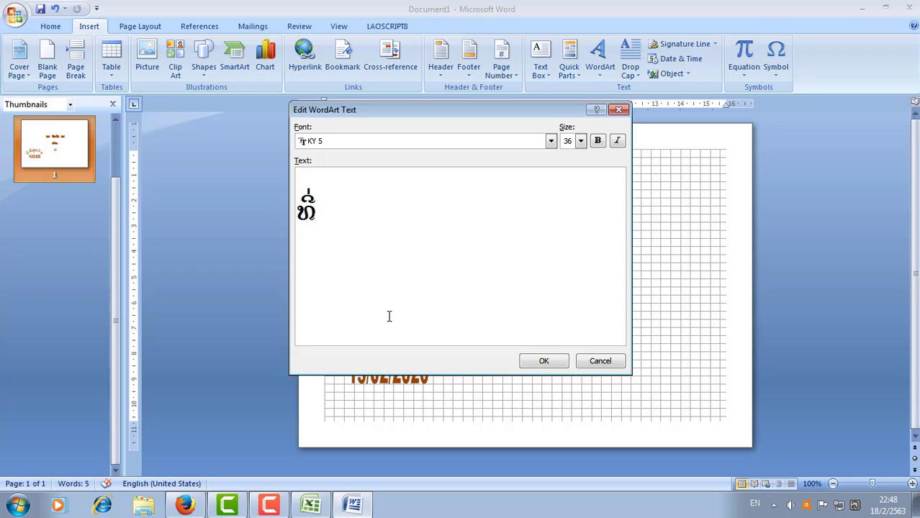
type("ບ້ານ")
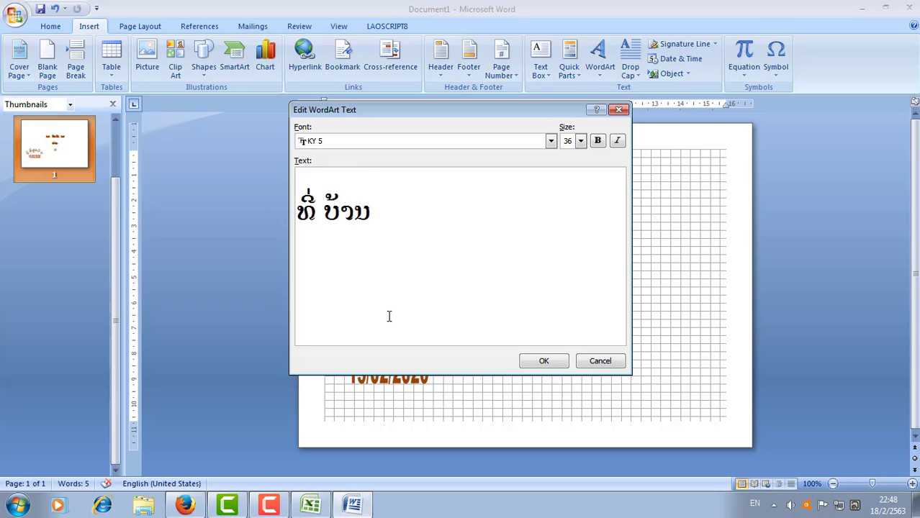
type("ໜອງຕັ່ງ")
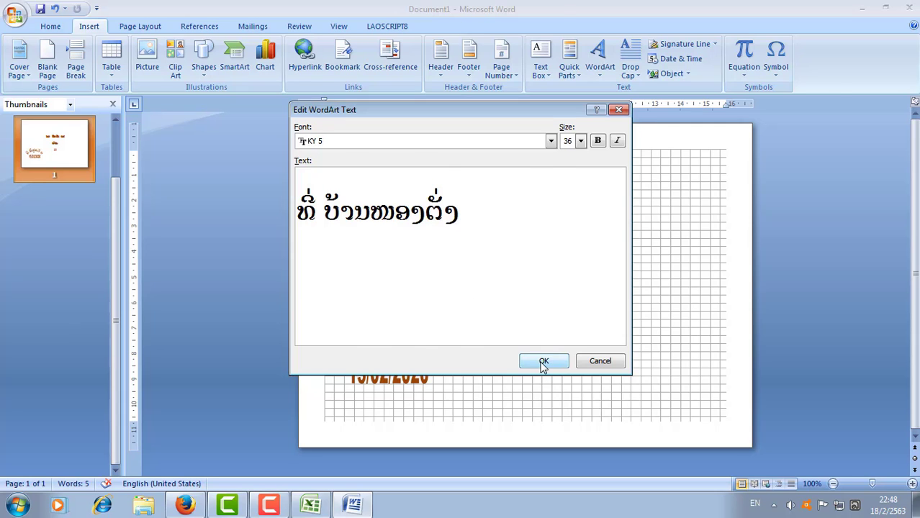
left_click(544, 361)
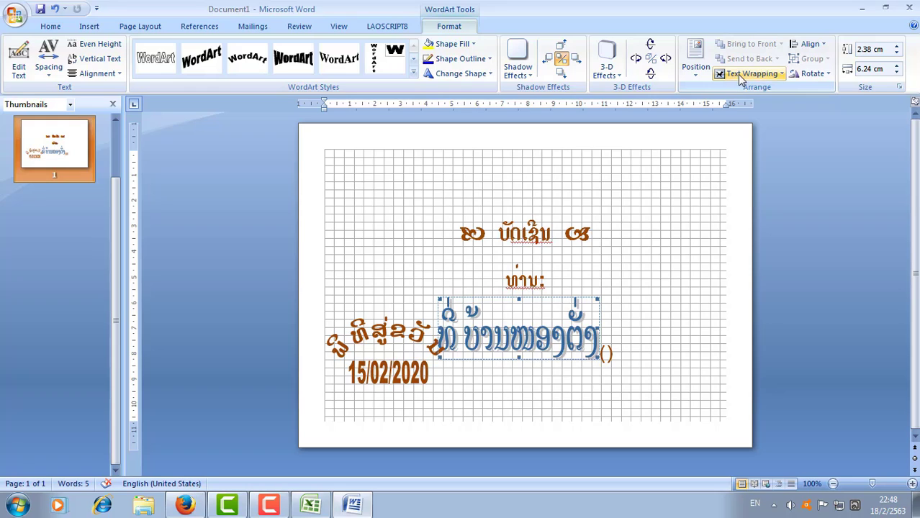
Step: Set the place WordArt's text wrapping to In Front of Text and give it the dark orange fill without an outline
left_click(765, 75)
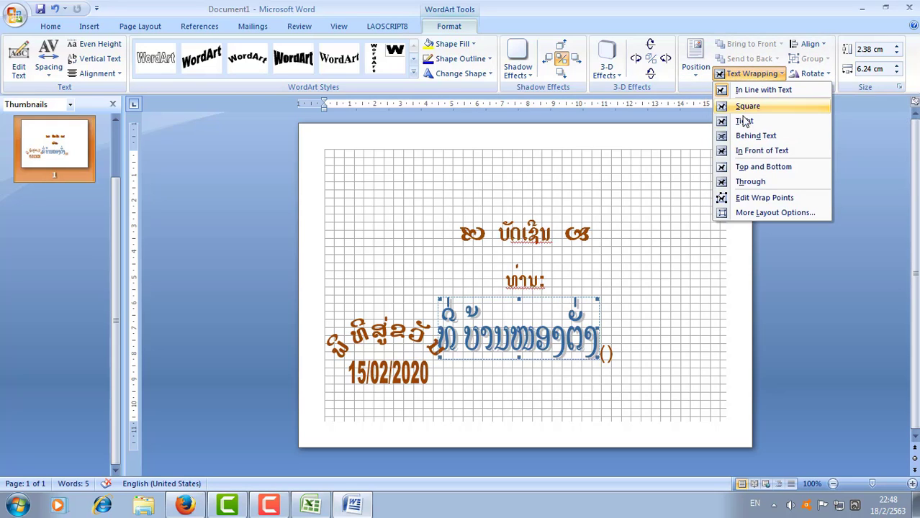
left_click(759, 153)
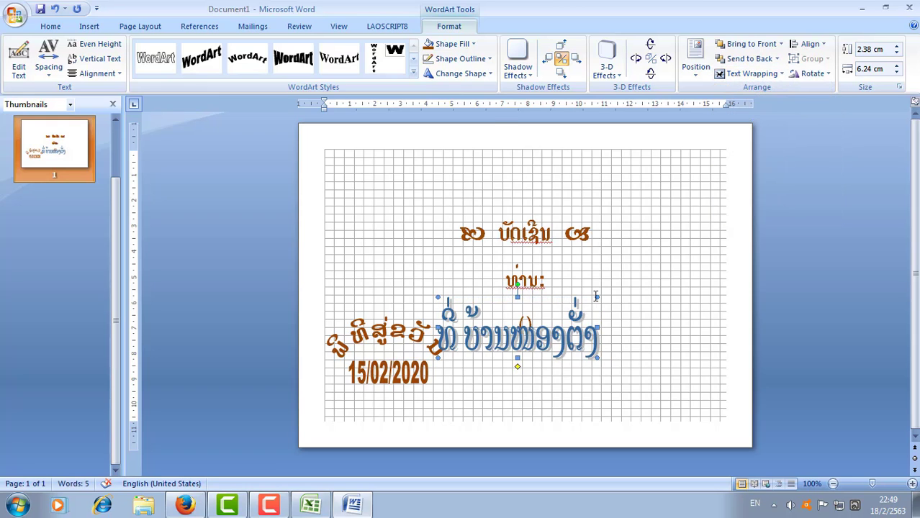
left_click(429, 44)
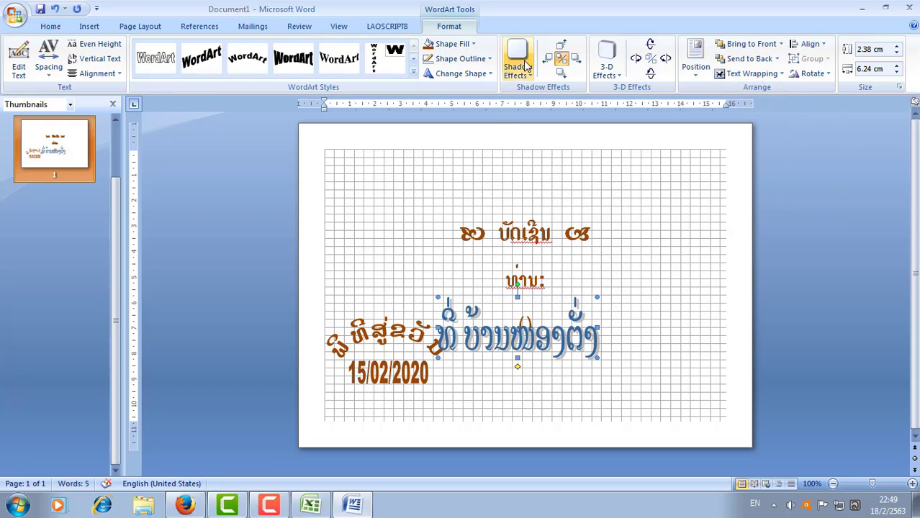
left_click(482, 61)
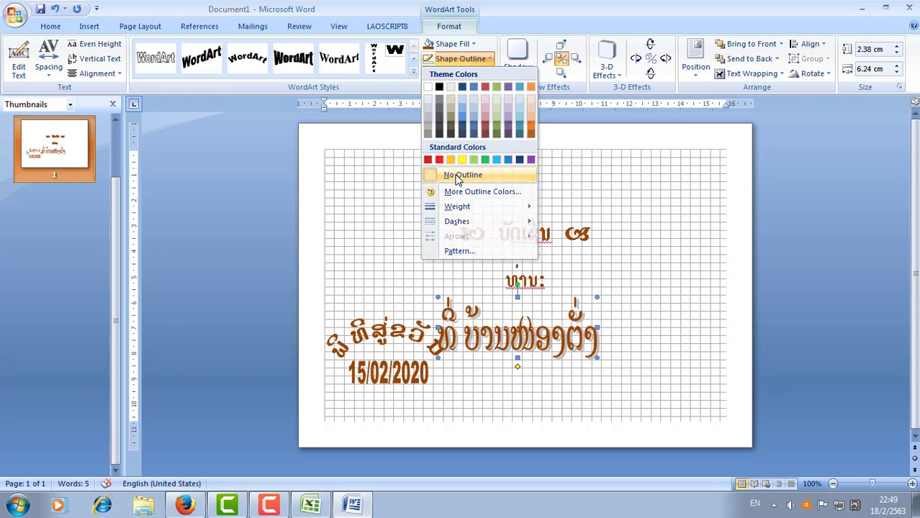
left_click(458, 176)
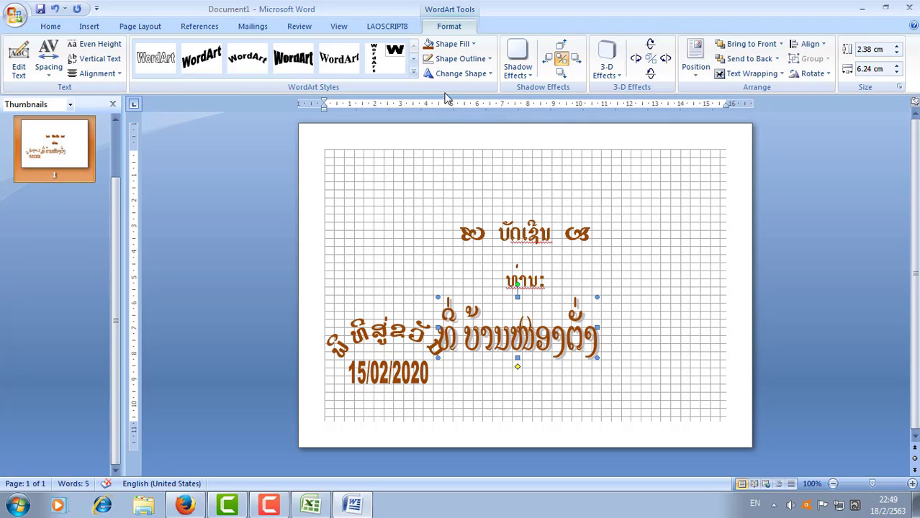
left_click(464, 63)
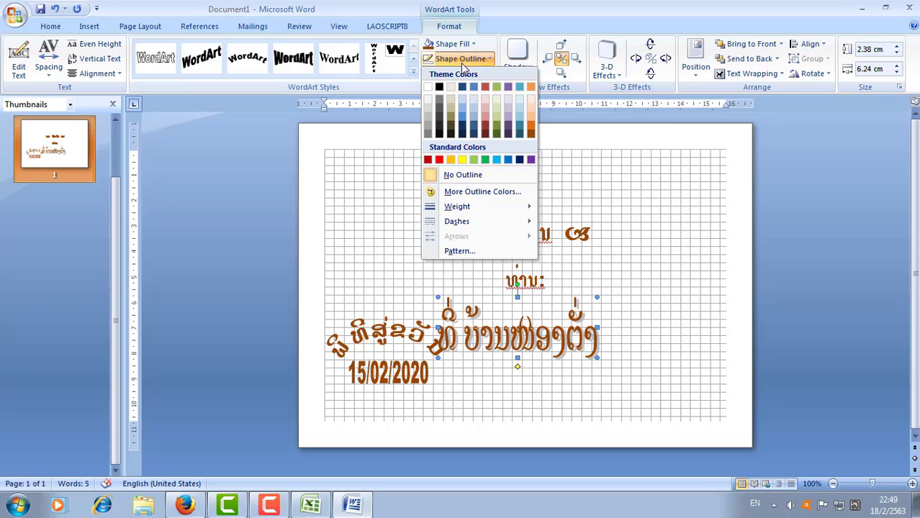
left_click(461, 176)
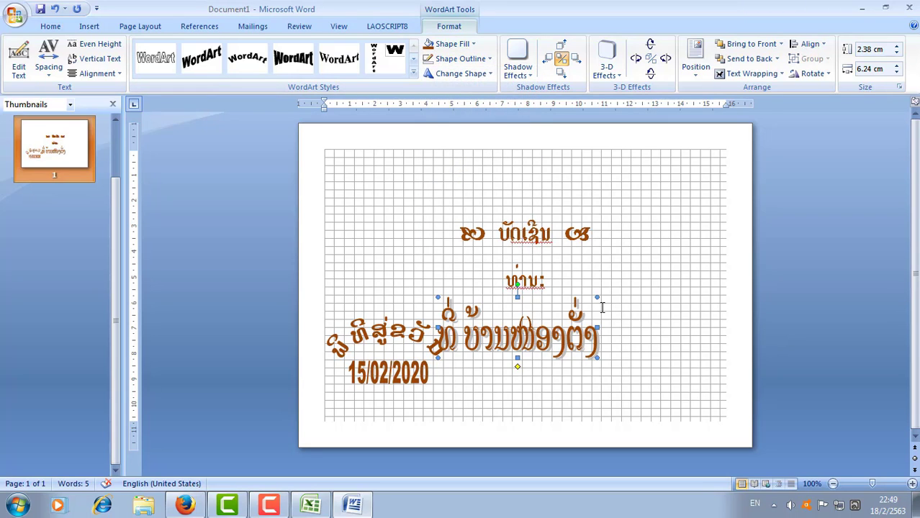
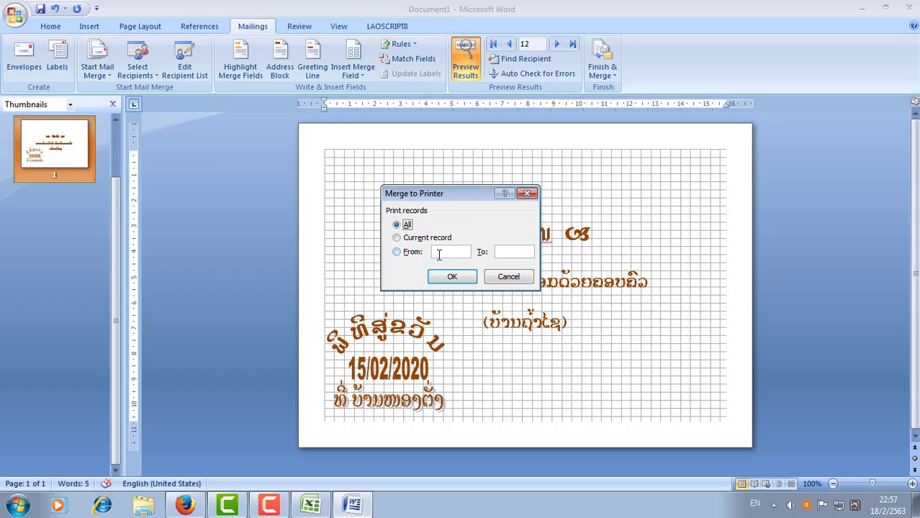
Step: Limit the merge to printer to records from 1 to 1 and continue to the Print dialog
key("alt+e")
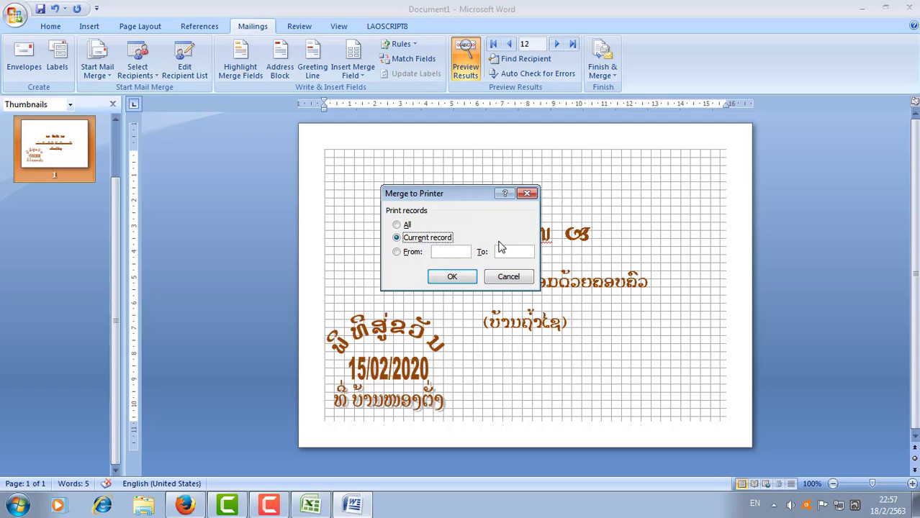
left_click(397, 253)
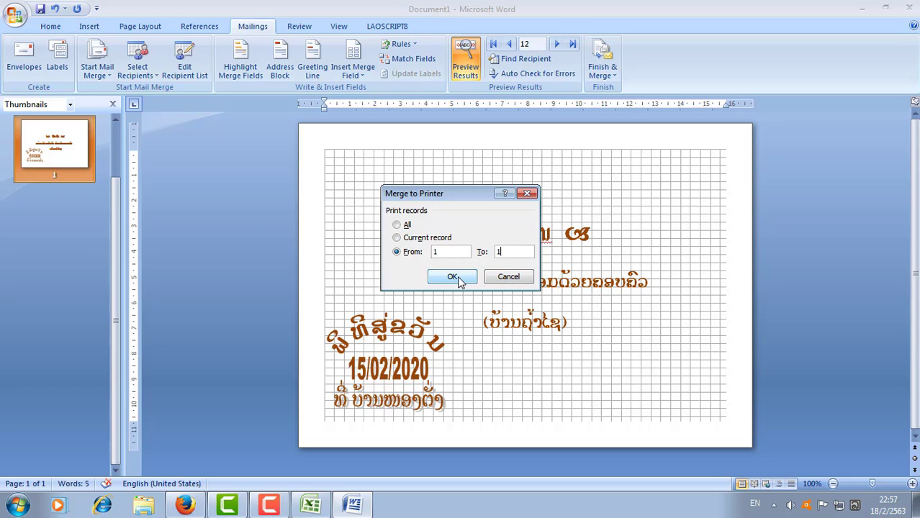
left_click(458, 279)
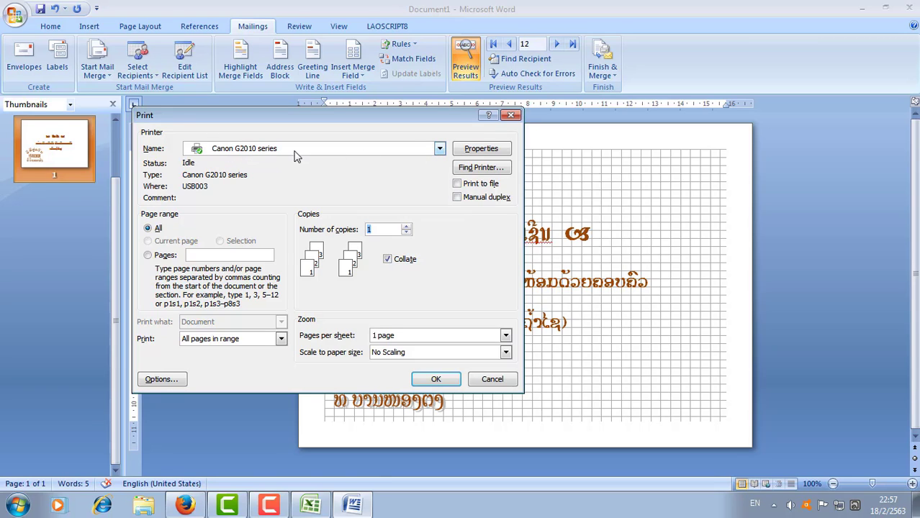
Step: Choose EPSON L360 Series as the printer and close the Print dialog
left_click(440, 153)
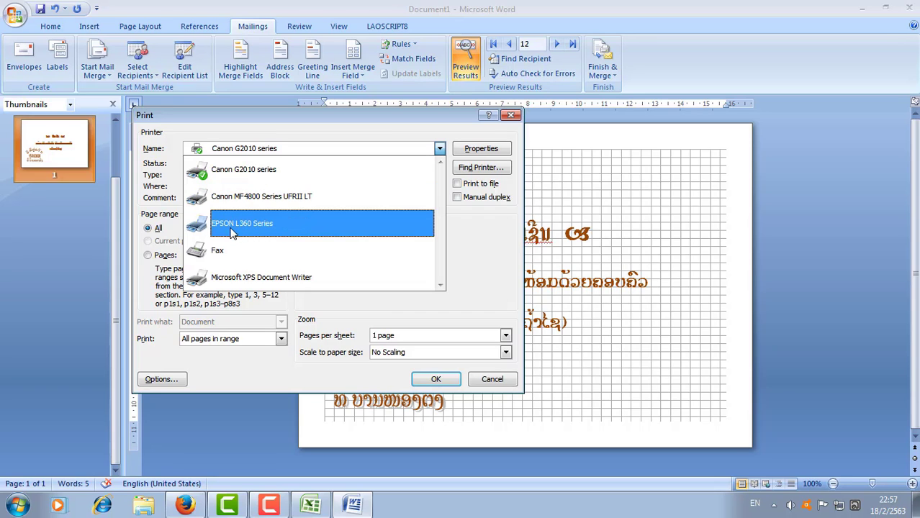
left_click(274, 144)
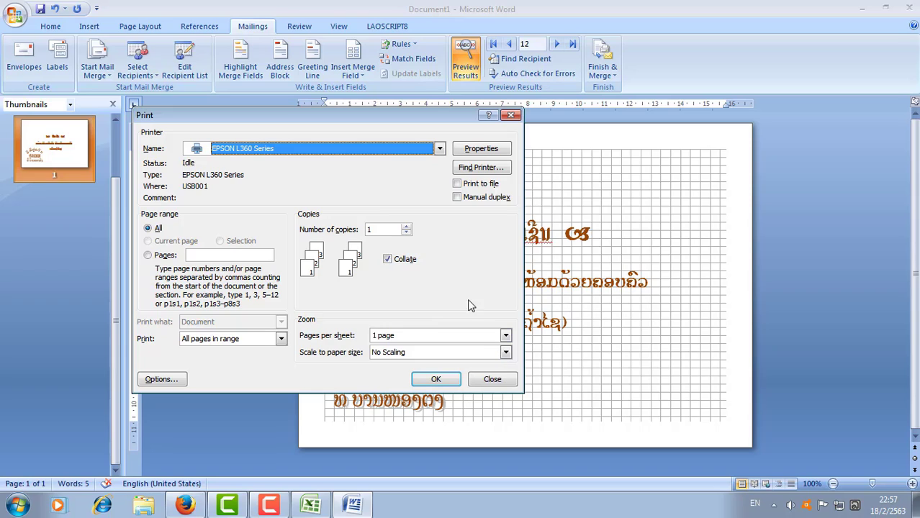
left_click(441, 380)
left_click(495, 380)
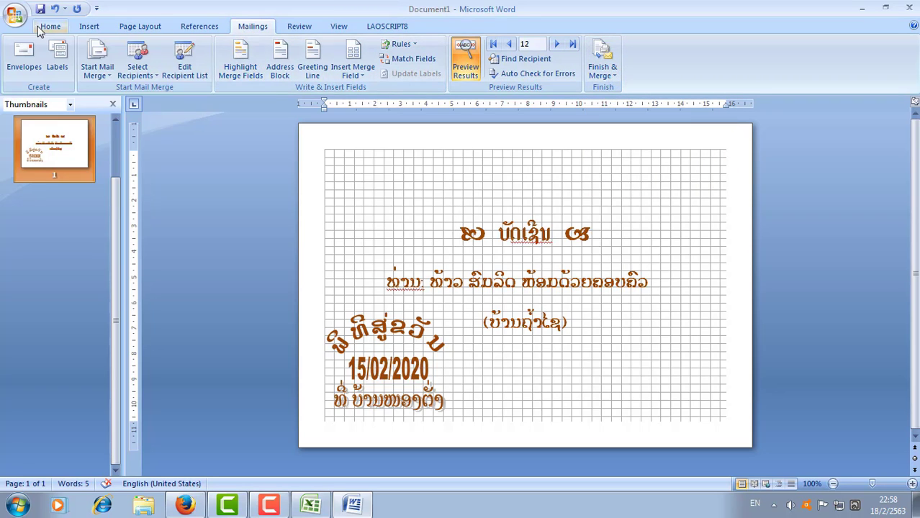
left_click(18, 16)
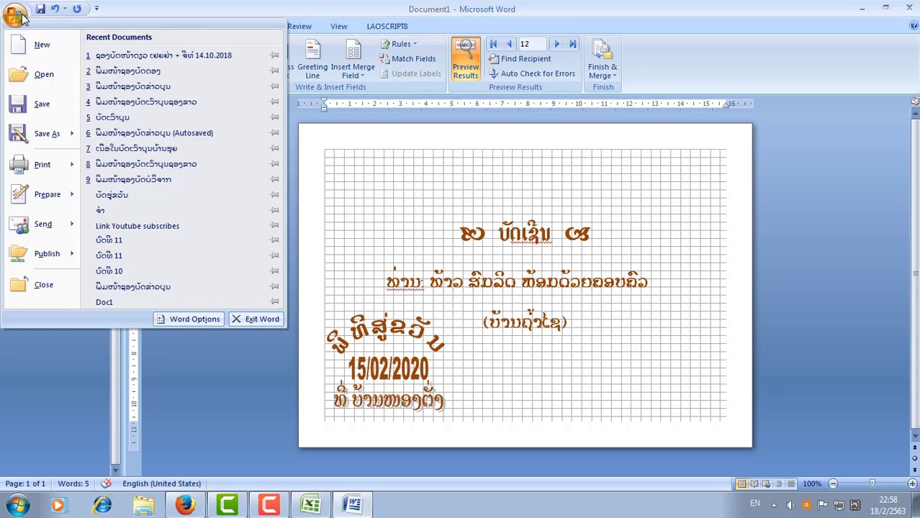
left_click(36, 164)
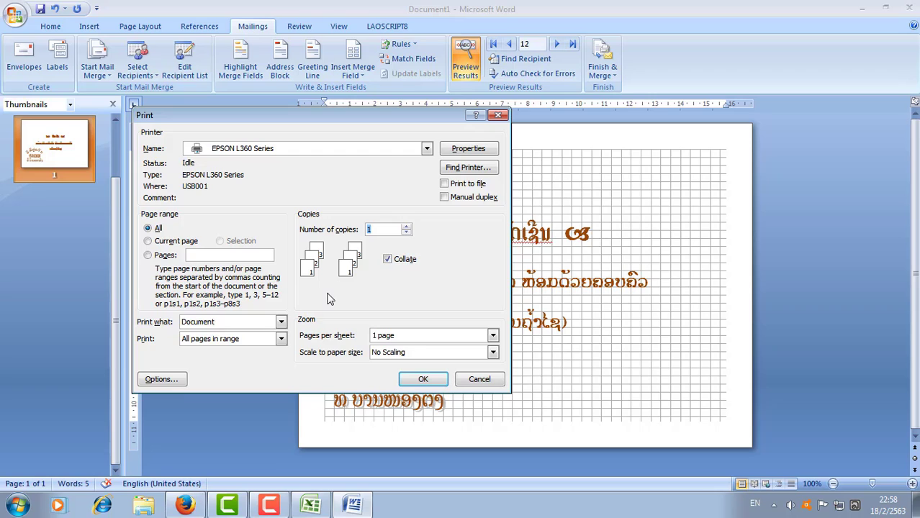
left_click(245, 256)
left_click(480, 379)
Step: View the invitation card in Print Preview and return to the document
left_click(15, 16)
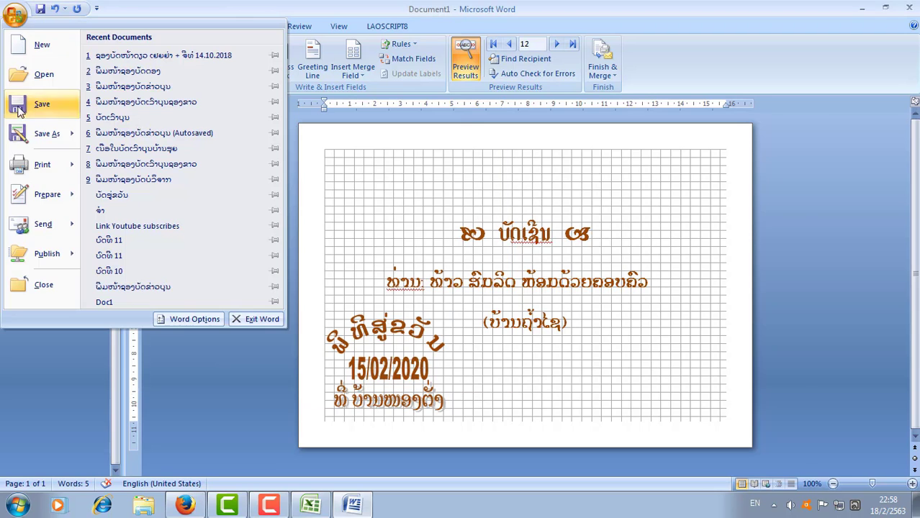
mouse_move(29, 179)
left_click(133, 136)
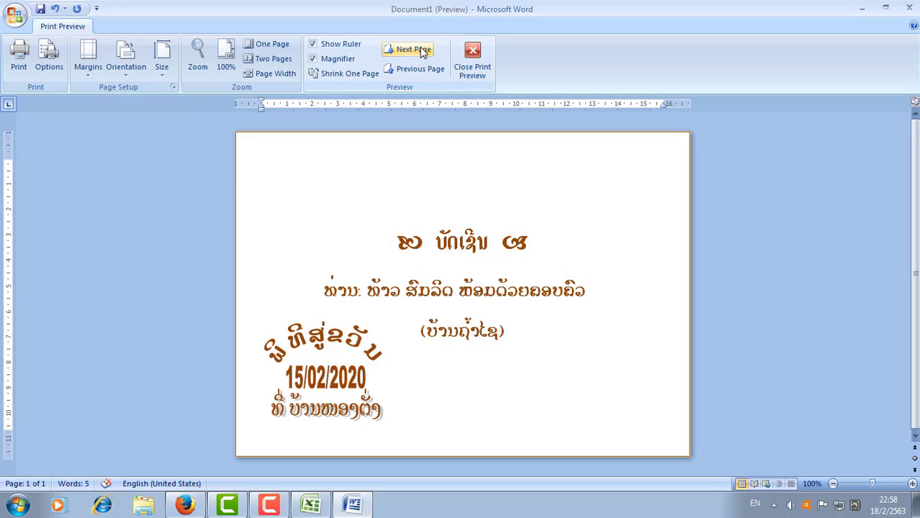
left_click(466, 48)
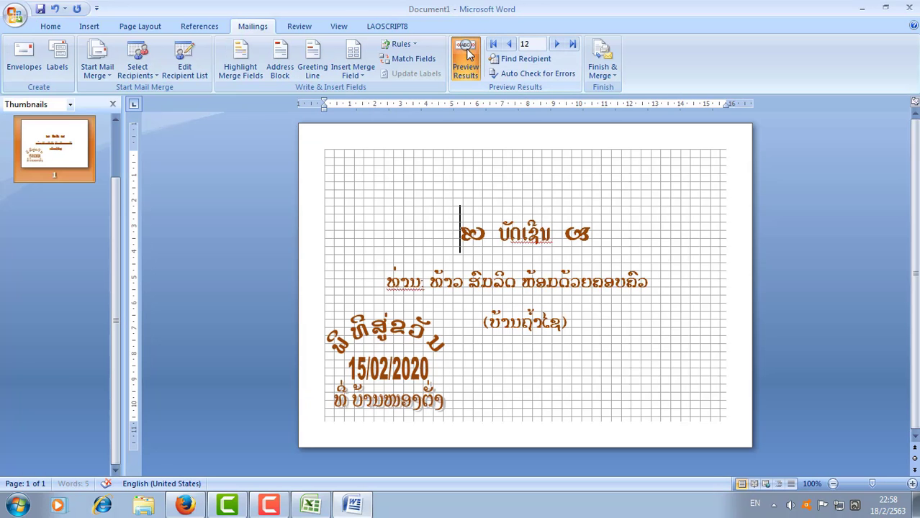
Step: Set the mail merge to print all records and back out of the Print dialog
left_click(614, 78)
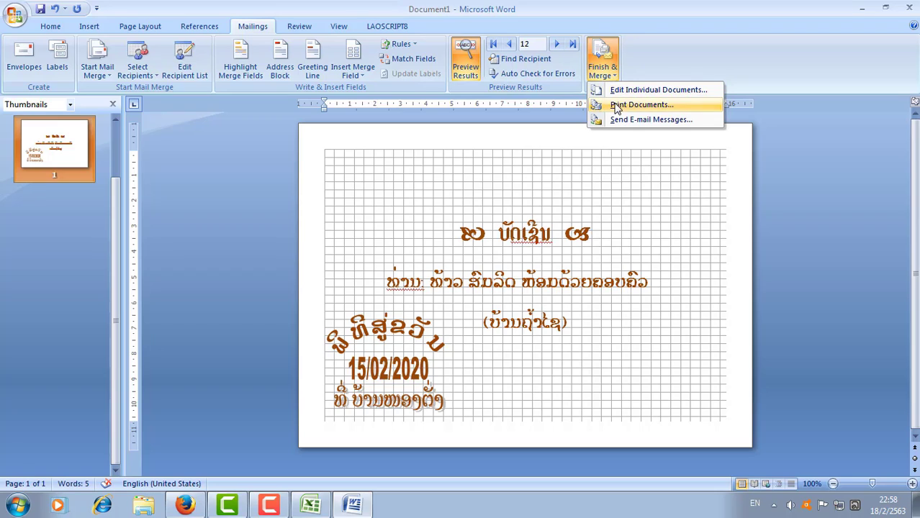
left_click(613, 105)
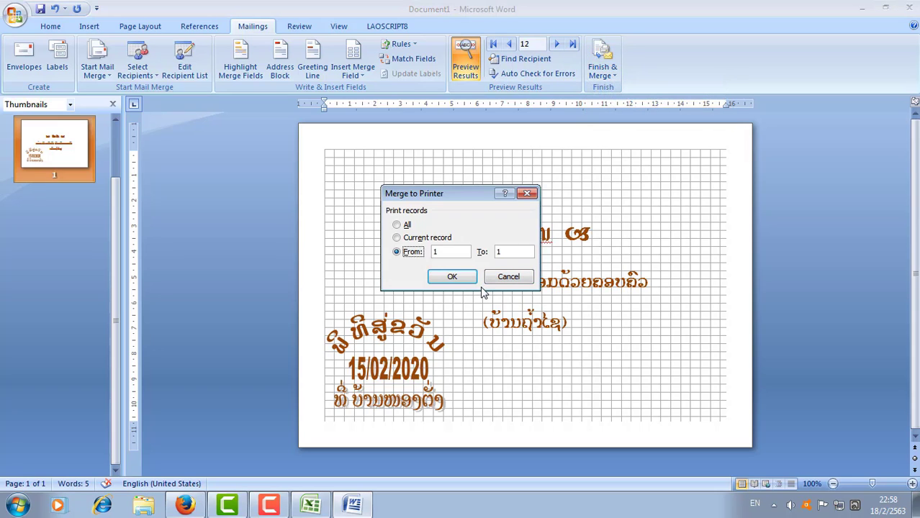
left_click(443, 251)
left_click(398, 226)
left_click(452, 278)
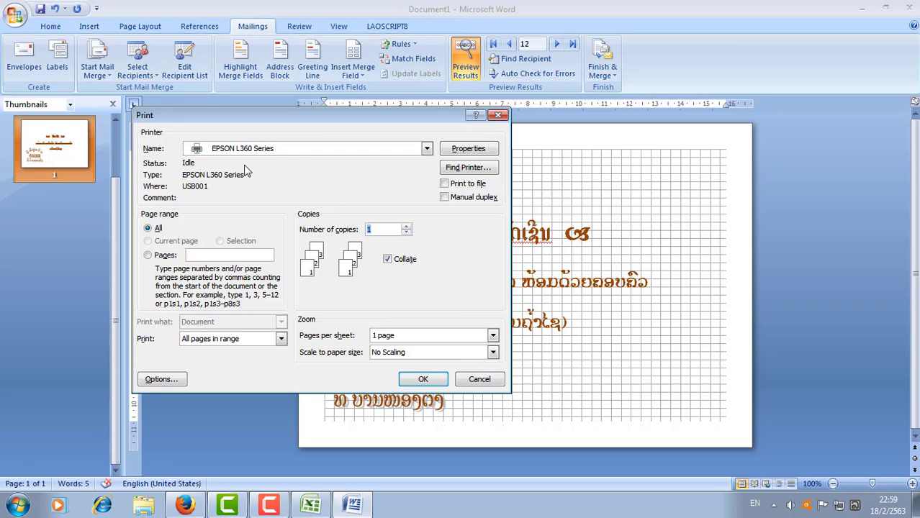
left_click(480, 380)
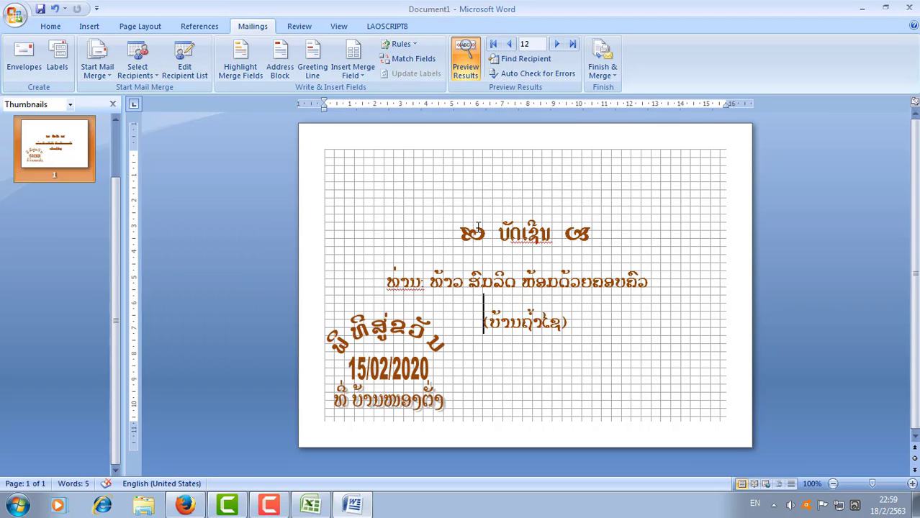
Step: Switch to Excel to look over the guest list, and return to the card in Word
left_click_drag(462, 226, 558, 267)
left_click(570, 193)
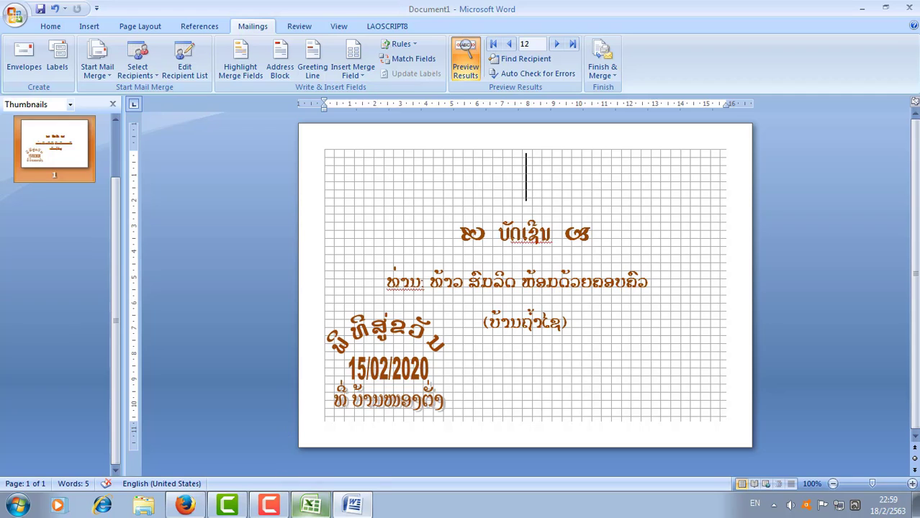
left_click(311, 503)
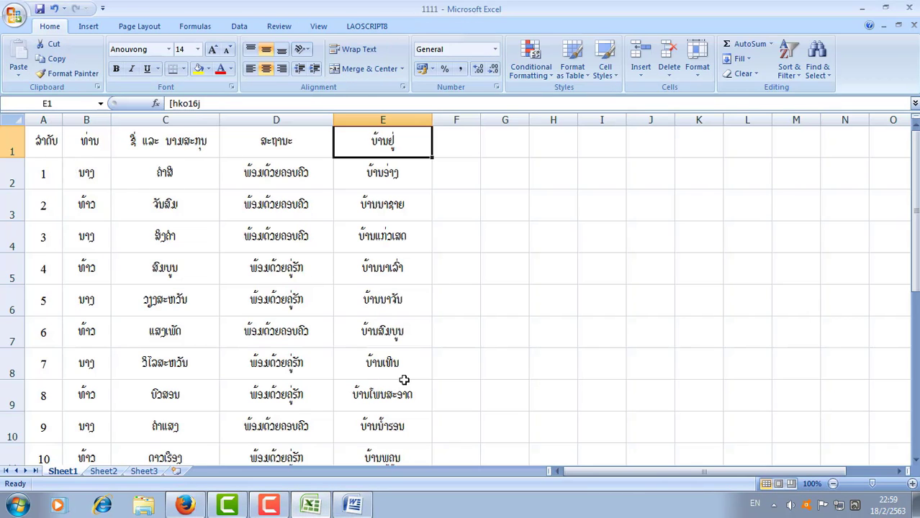
left_click(354, 506)
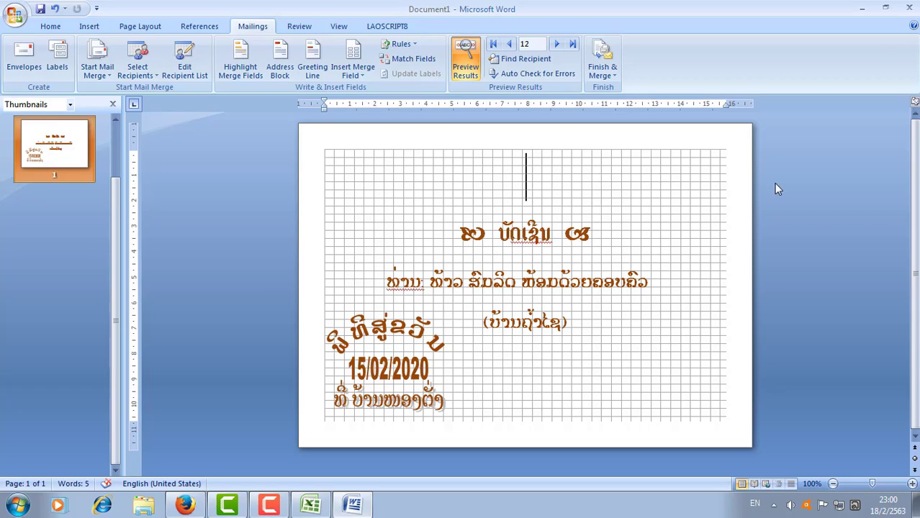
Step: Save the card to the Desktop as a Word Document named postcard, and close Word
left_click(42, 11)
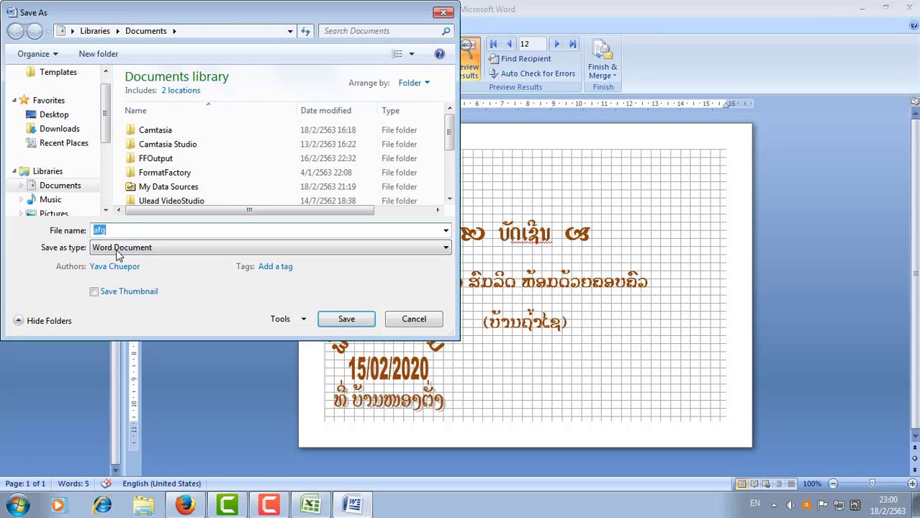
left_click(53, 114)
left_click(118, 235)
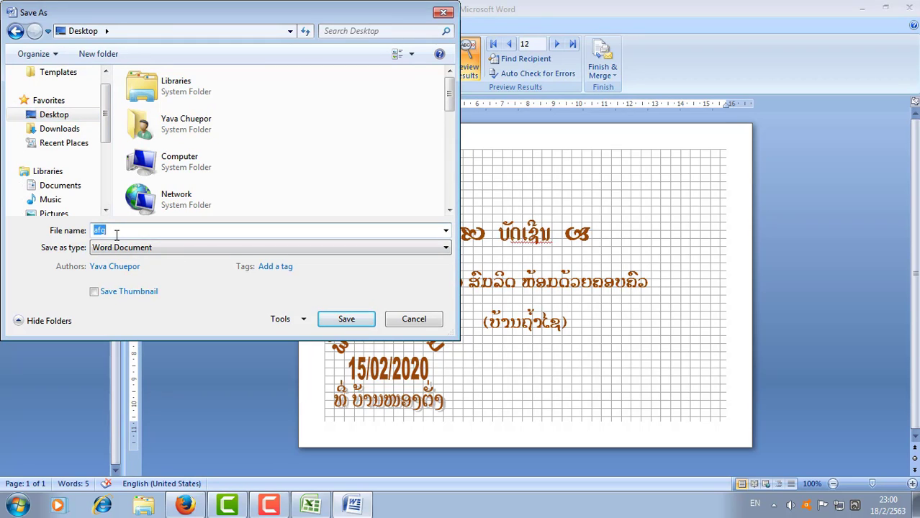
type("postcard")
left_click(348, 322)
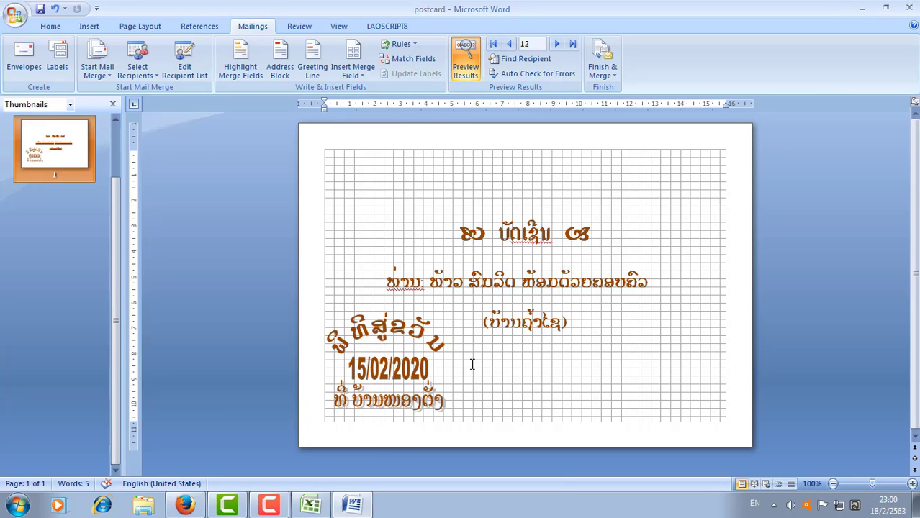
left_click(910, 8)
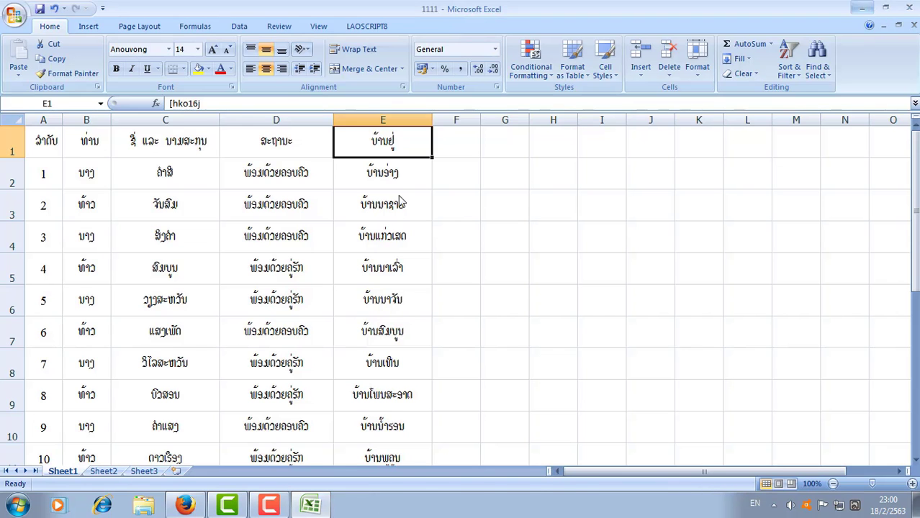
Step: Show the desktop and refresh it to check for the saved postcard file
key("super+d")
right_click(457, 150)
left_click(489, 188)
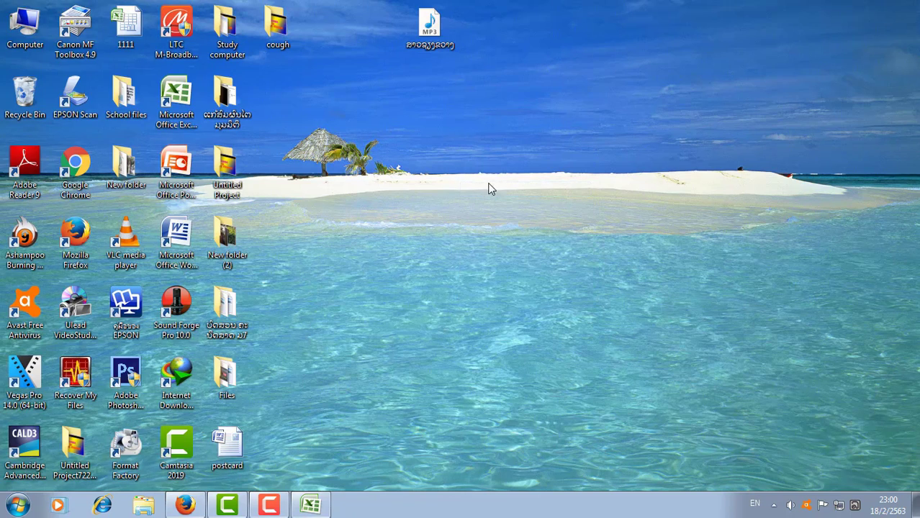
Step: Switch to the Excel workbook 1111 and review the guest rows with title, name, status and village
left_click(311, 505)
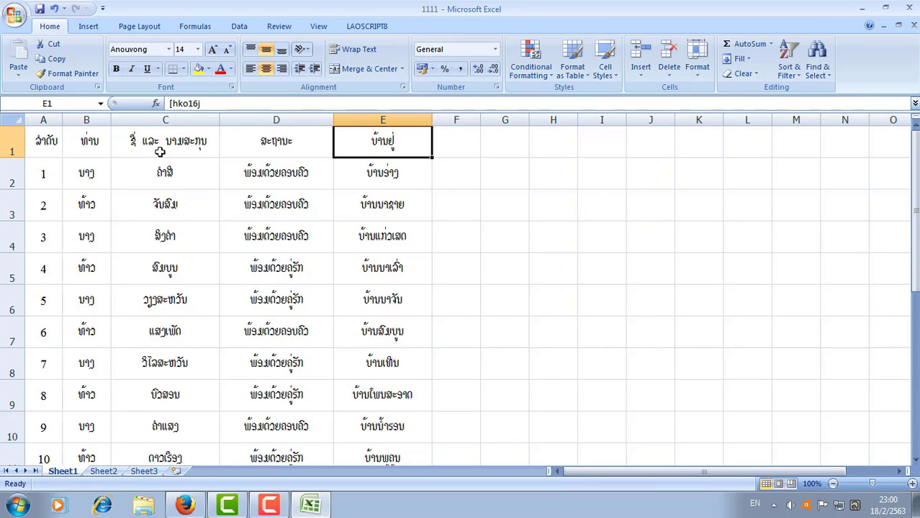
scroll(487, 377, "down", 2)
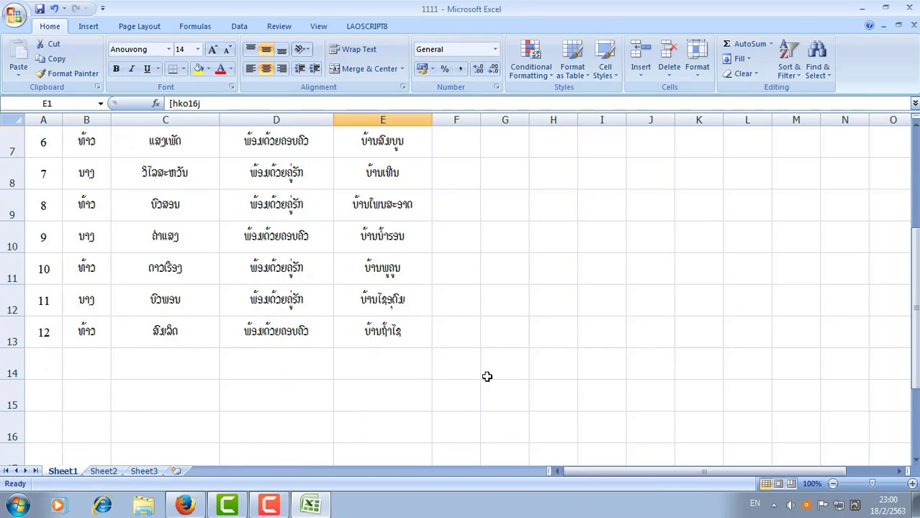
scroll(432, 367, "up", 2)
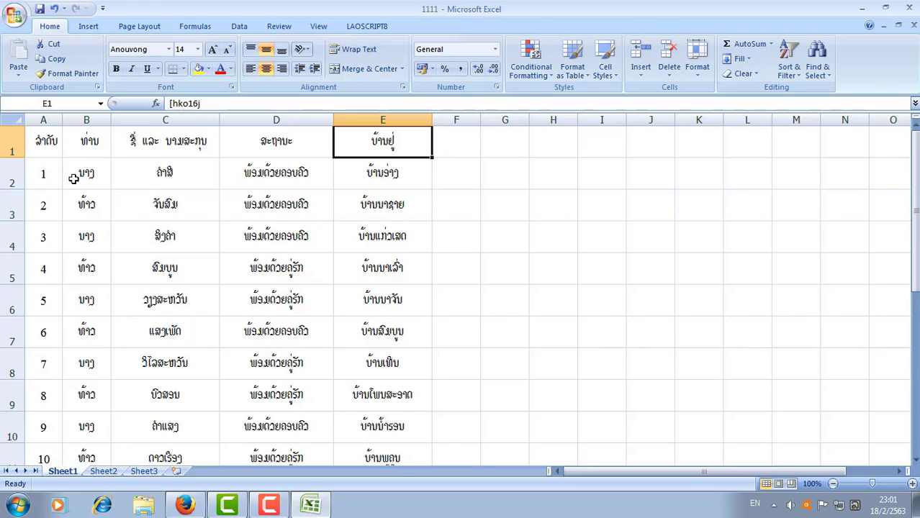
left_click_drag(74, 178, 386, 430)
left_click(650, 259)
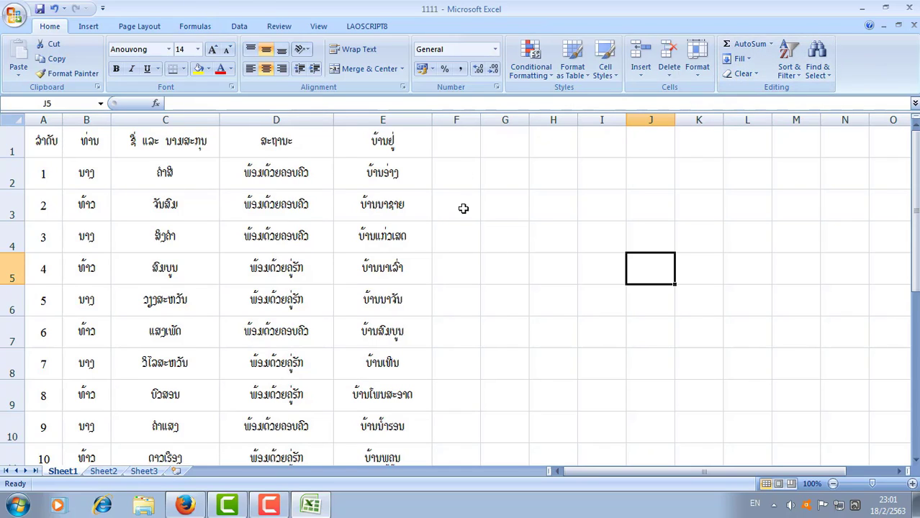
Step: Go to the desktop, refresh it, and start Word with a new blank document
left_click(862, 14)
right_click(446, 147)
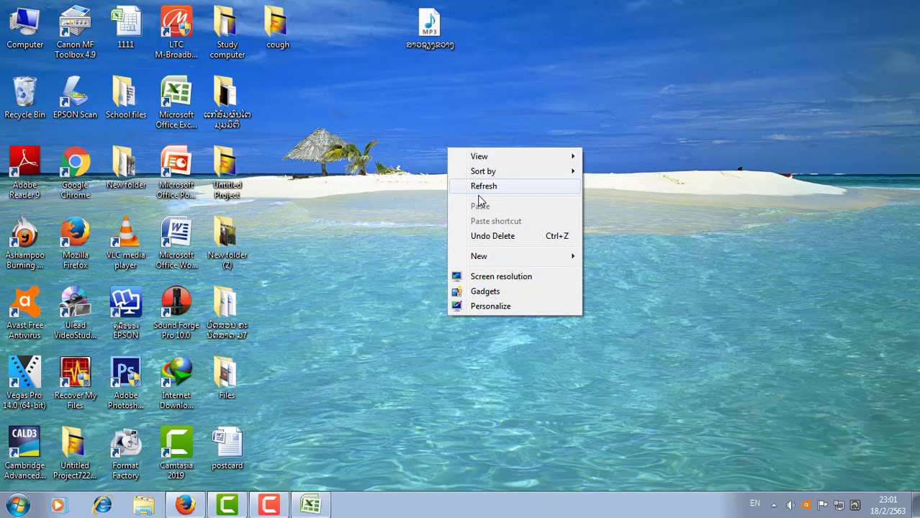
left_click(480, 189)
double_click(178, 240)
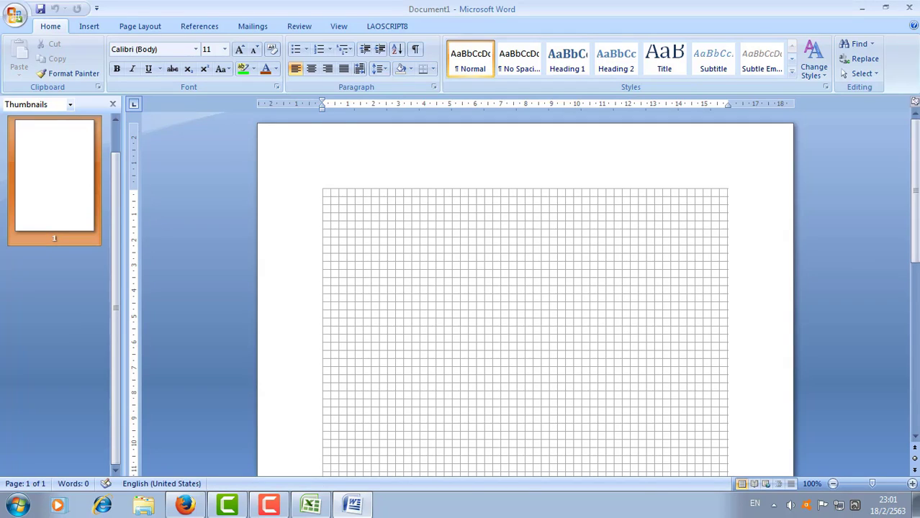
scroll(908, 466, "down", 10)
scroll(908, 466, "up", 10)
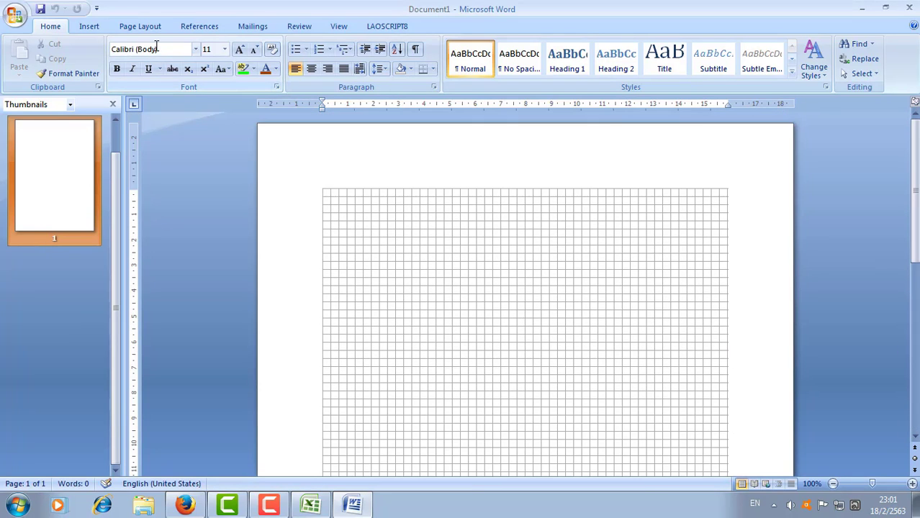
Step: Start the Step by Step Mail Merge Wizard, choose Envelopes as the document type and continue to the starting document
left_click(253, 27)
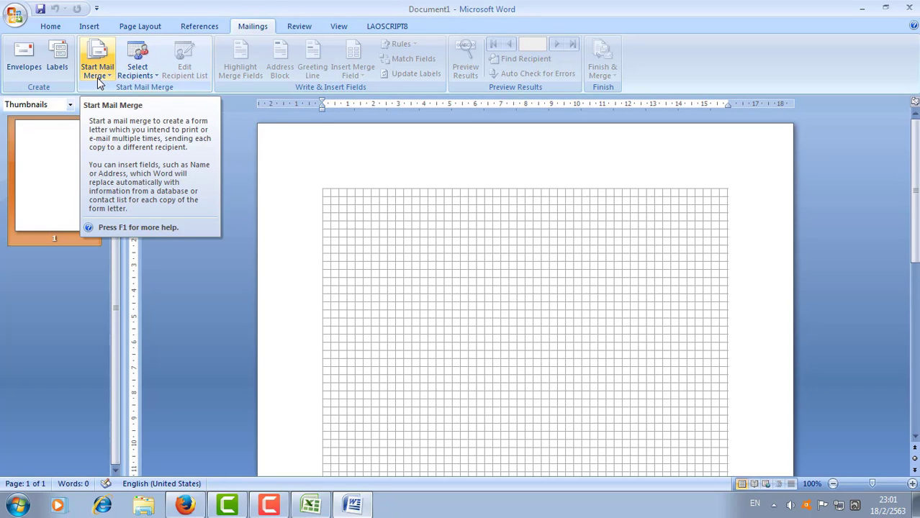
left_click(100, 81)
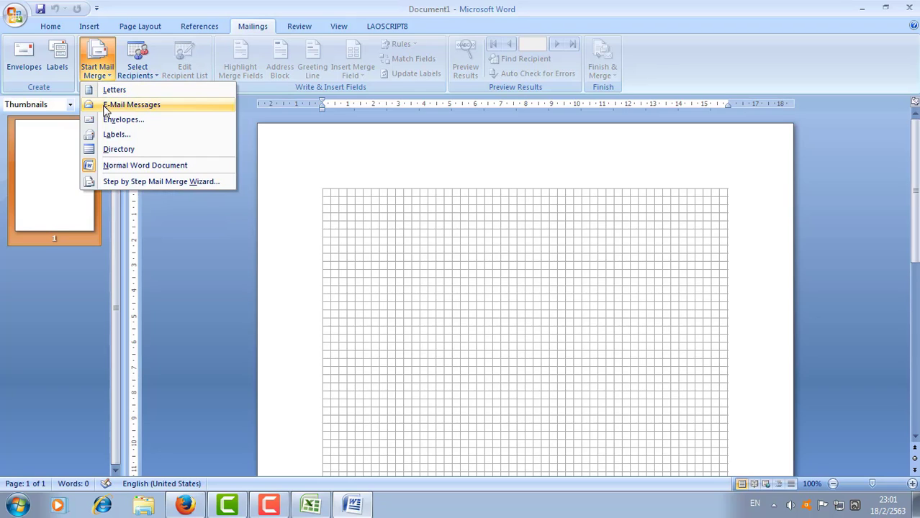
left_click(200, 182)
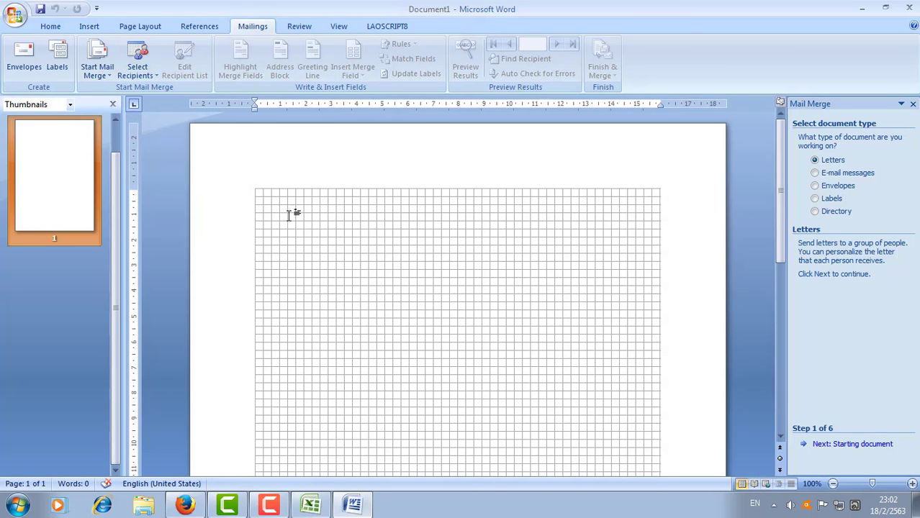
left_click(816, 188)
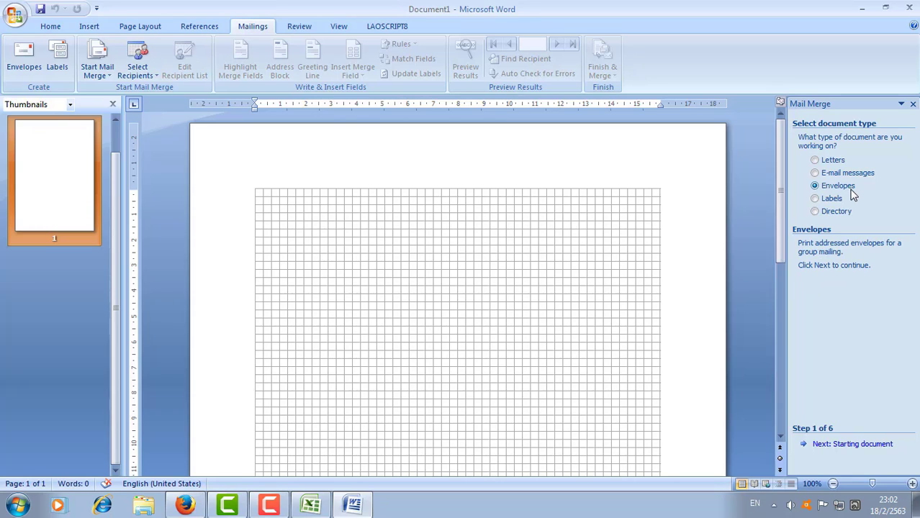
left_click(829, 451)
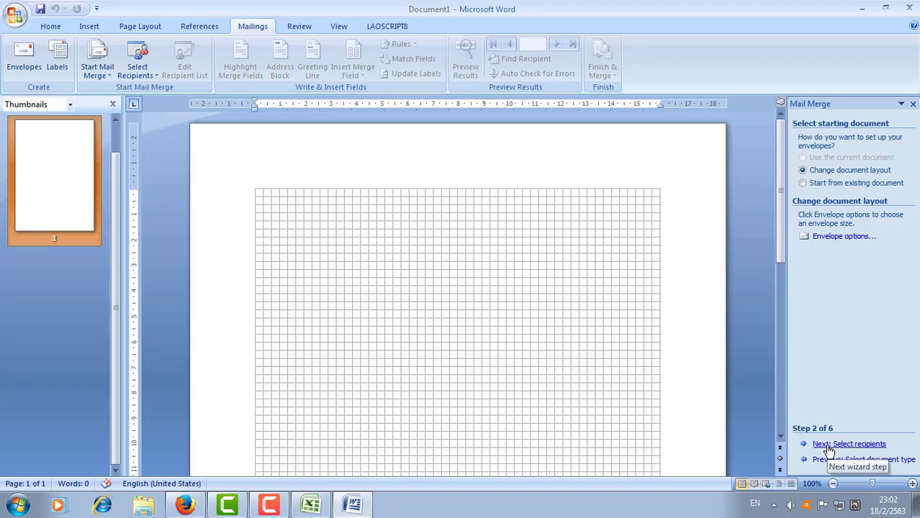
Step: Define a custom envelope size with a width of 19 cm and a new height
left_click(850, 244)
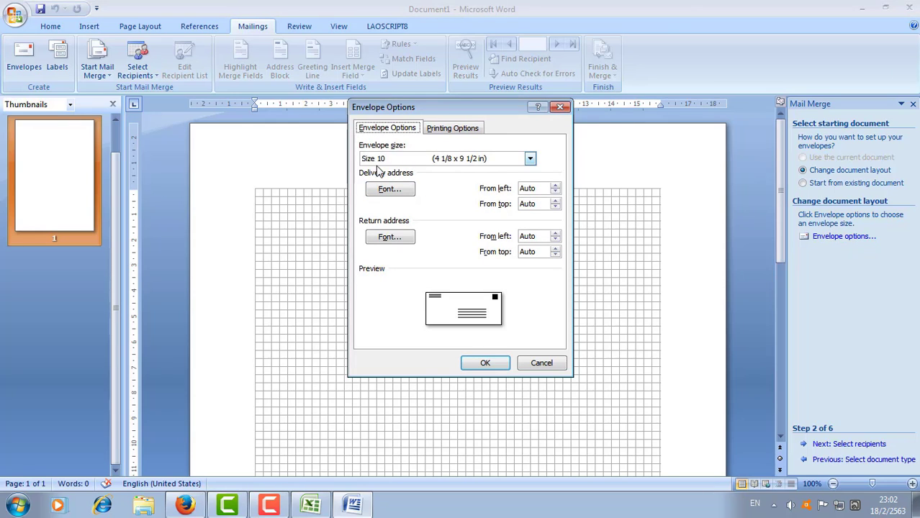
left_click(528, 159)
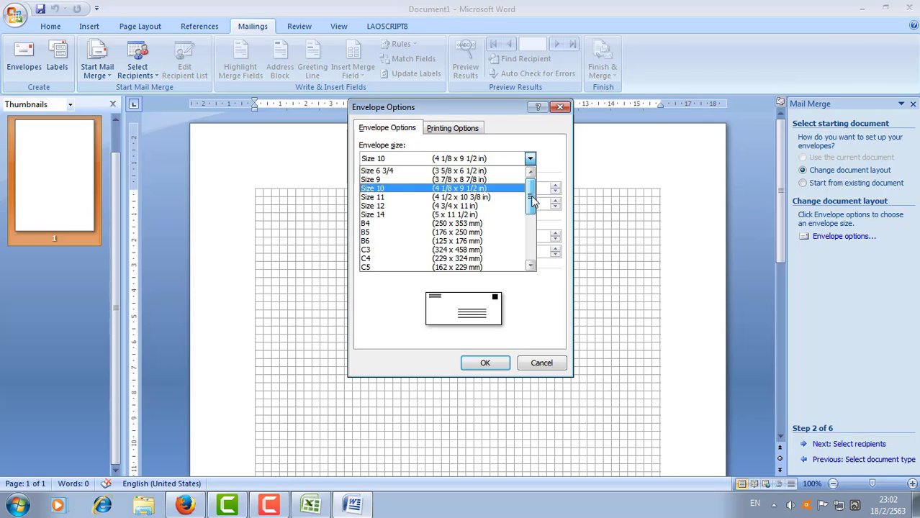
left_click_drag(532, 201, 536, 257)
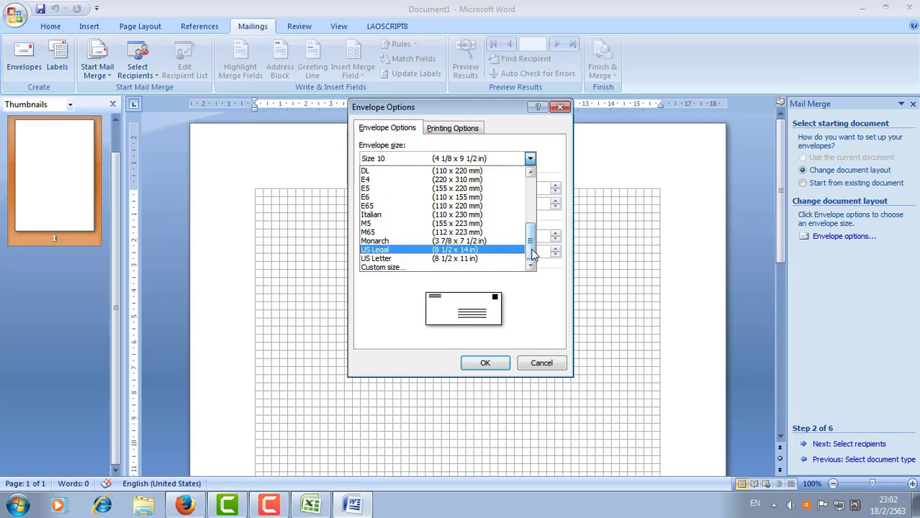
left_click(386, 270)
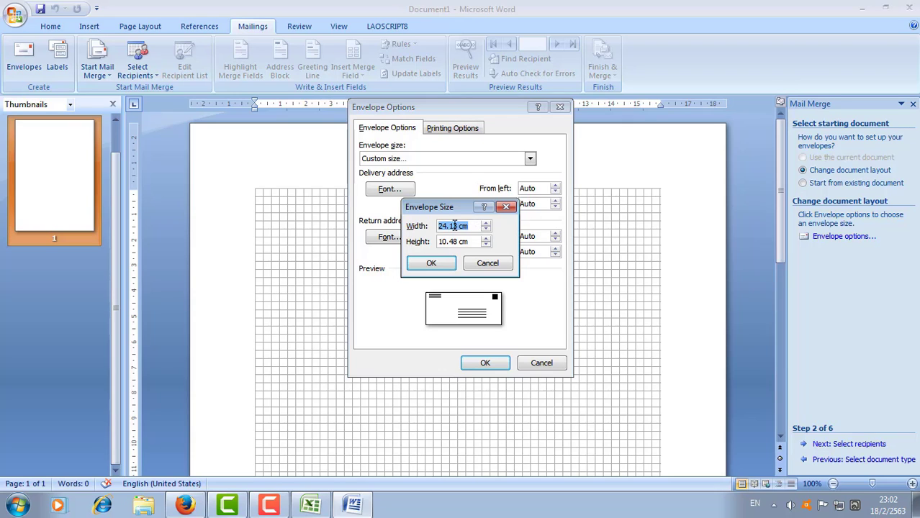
left_click_drag(457, 225, 434, 227)
type("19")
key("Tab")
type("2")
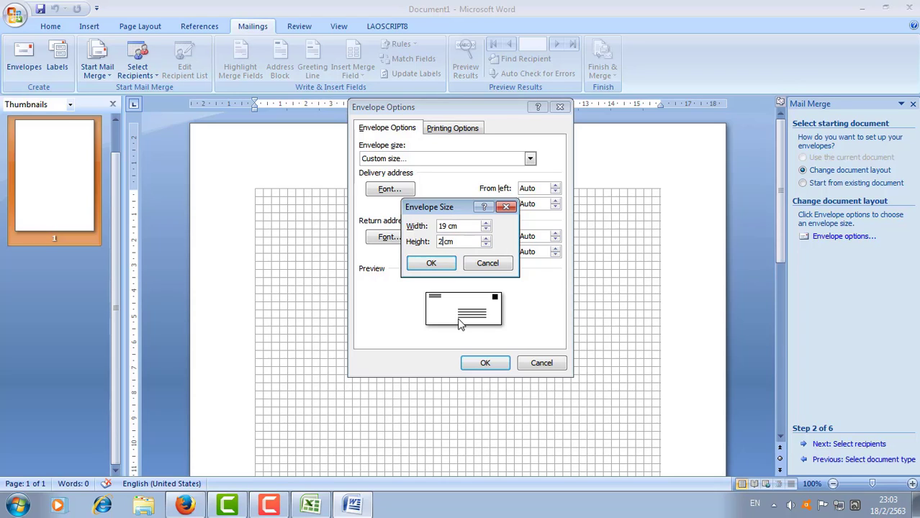
left_click(431, 264)
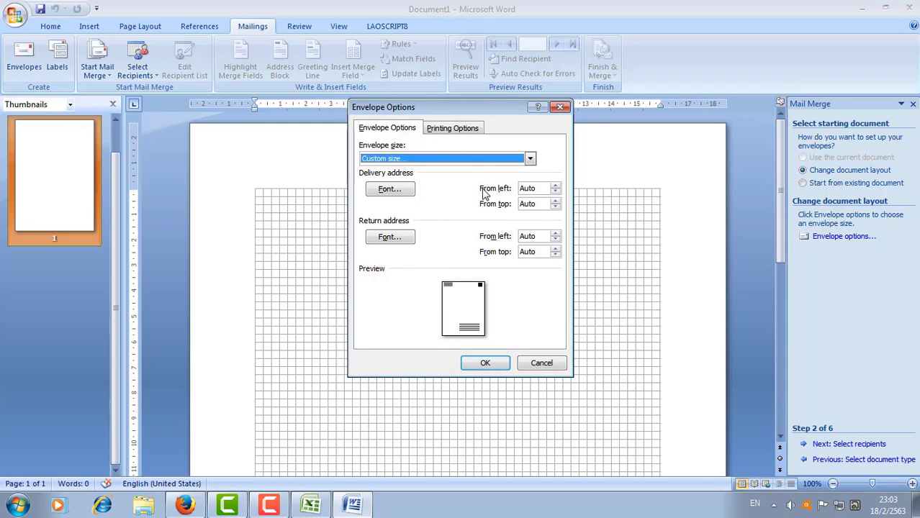
Step: Set the envelope feed method to the centred lengthwise orientation, face up, and apply the envelope options
left_click(447, 130)
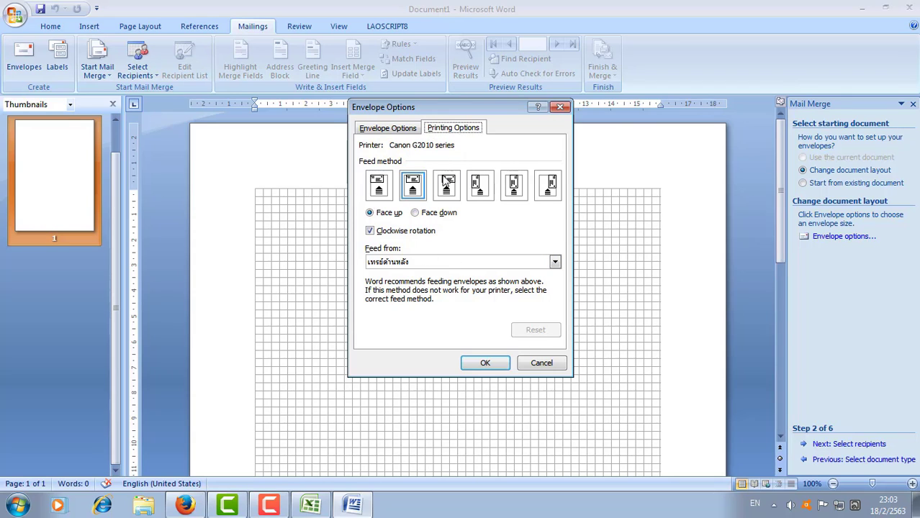
left_click(415, 214)
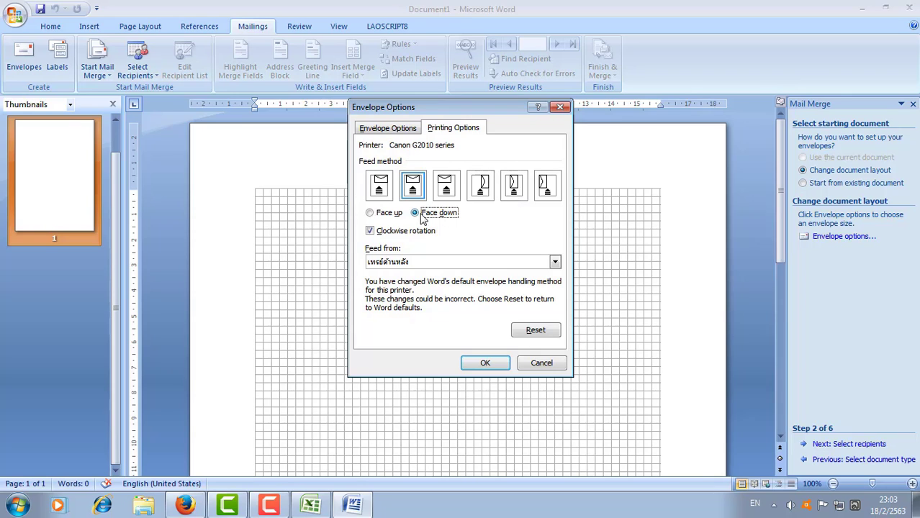
left_click(370, 214)
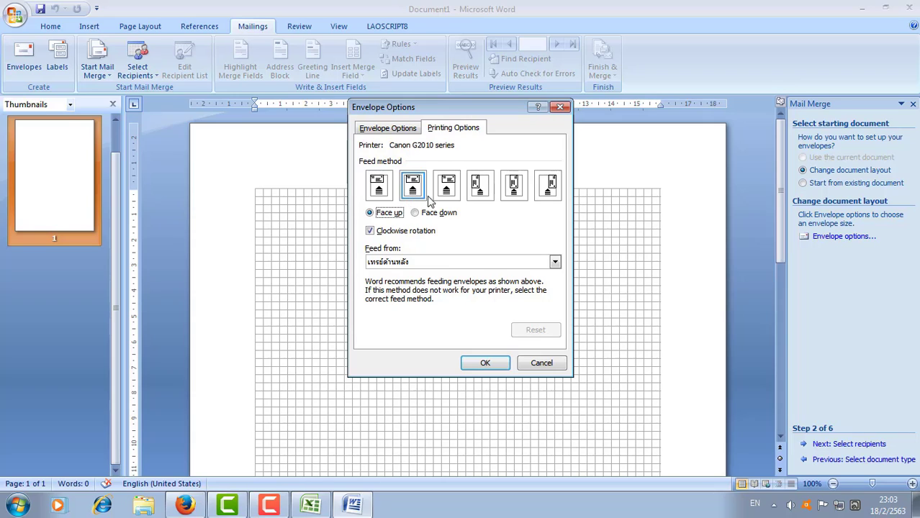
left_click(517, 194)
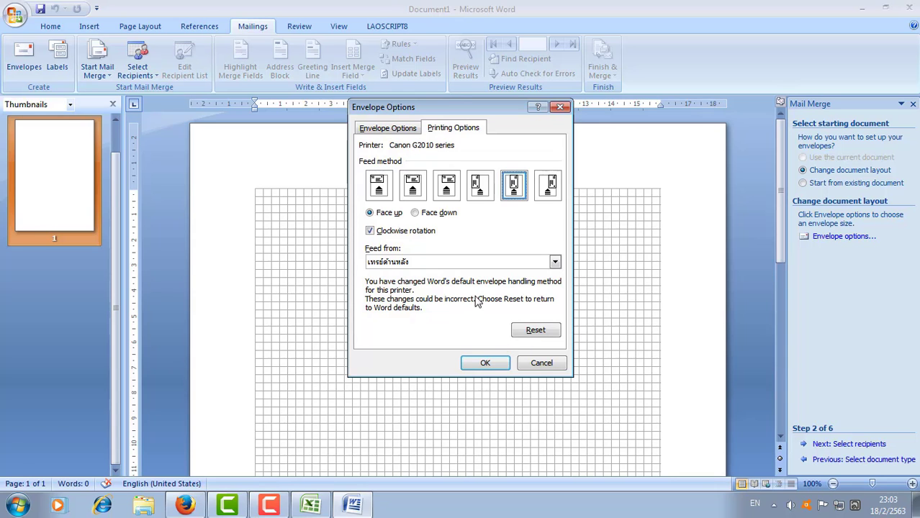
left_click(485, 366)
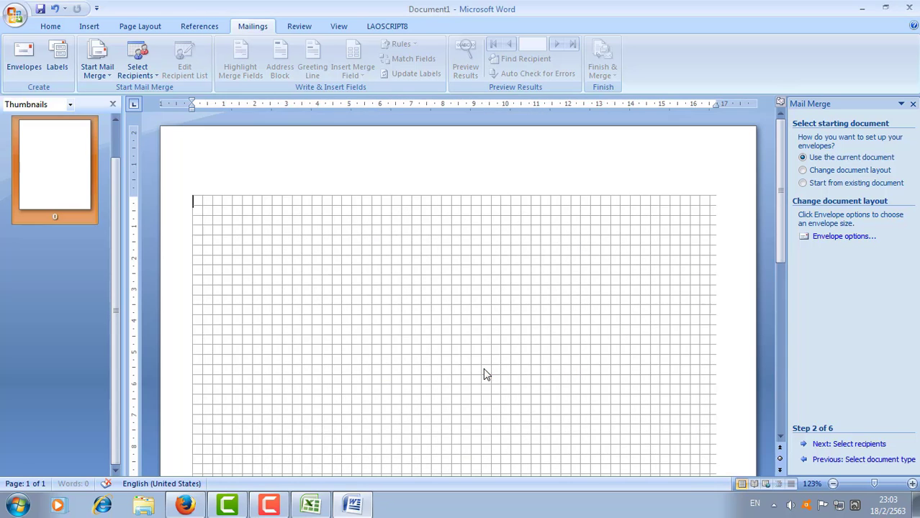
Step: Change the envelope page orientation to Landscape and select the whole document content
scroll(569, 281, "down", 3)
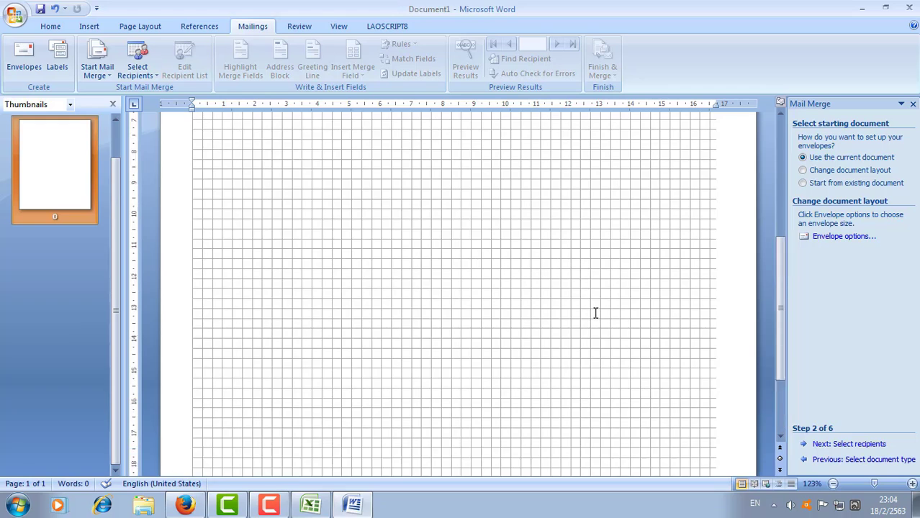
scroll(595, 302, "up", 3)
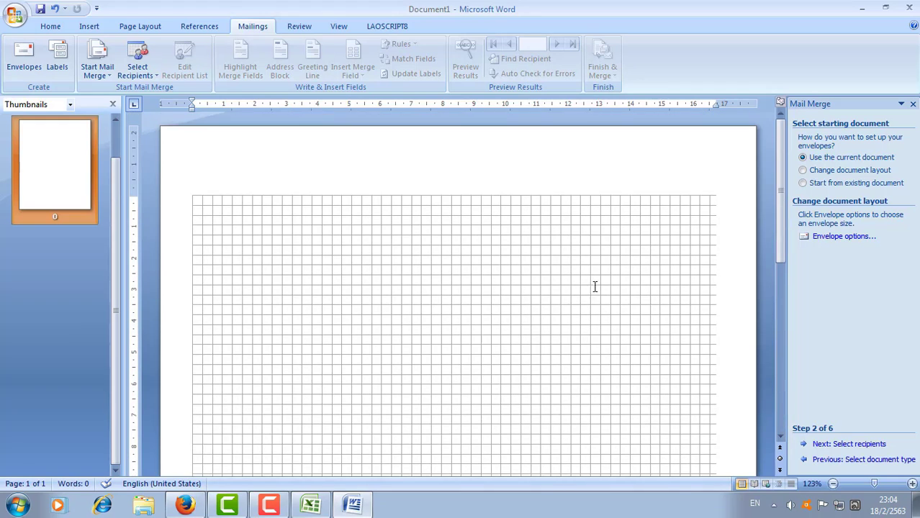
left_click(139, 27)
left_click(147, 79)
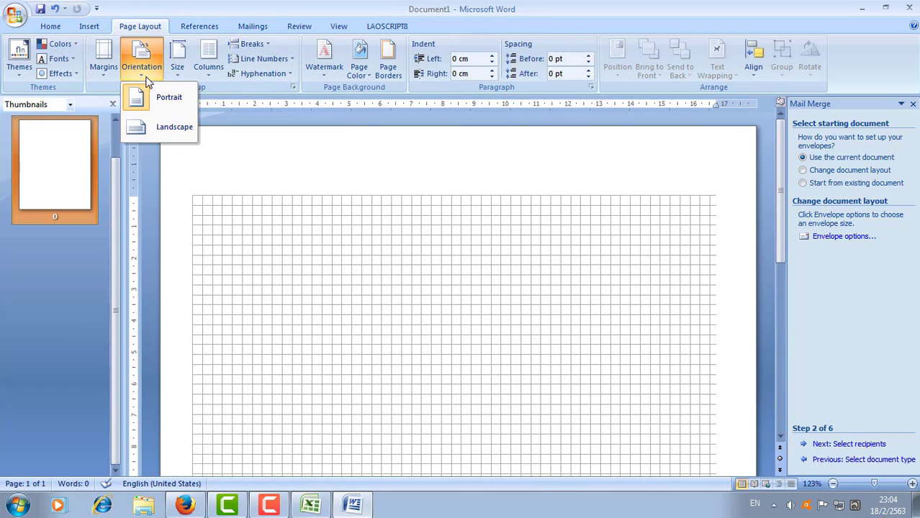
left_click(163, 131)
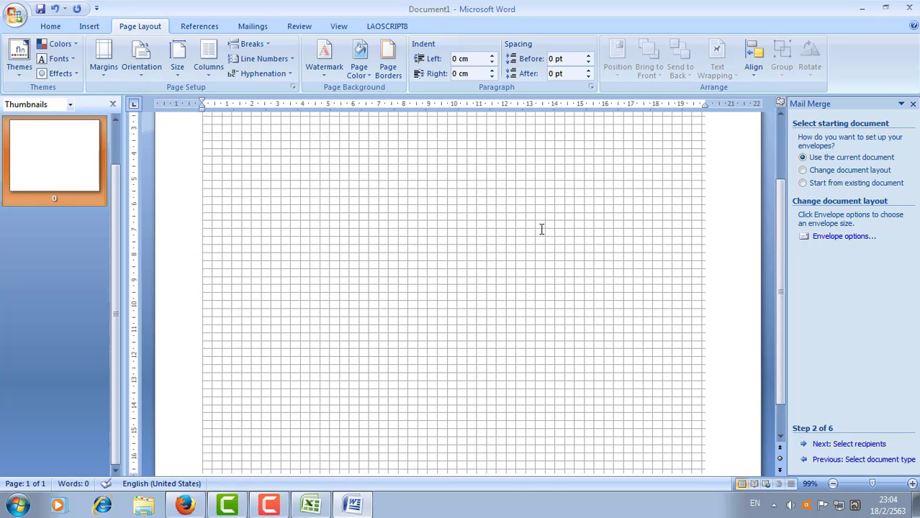
scroll(446, 271, "up", 2)
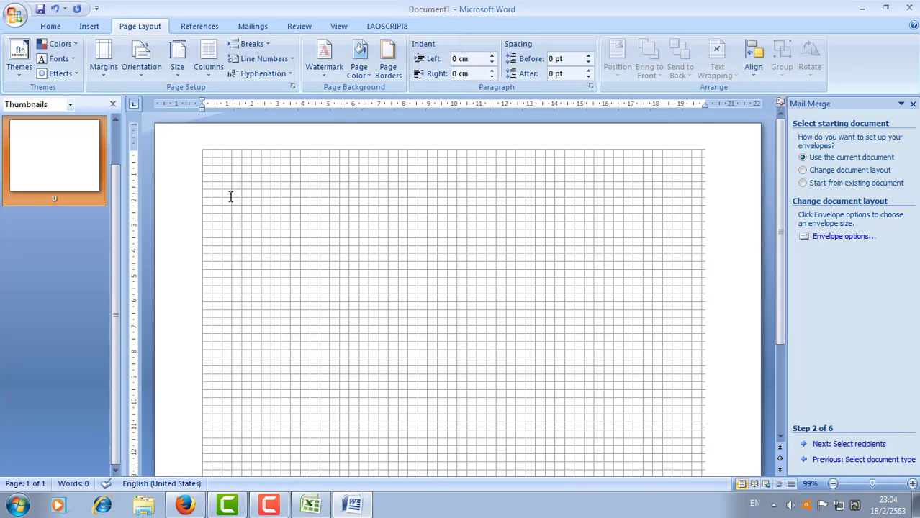
key("ctrl+a")
left_click_drag(780, 307, 796, 235)
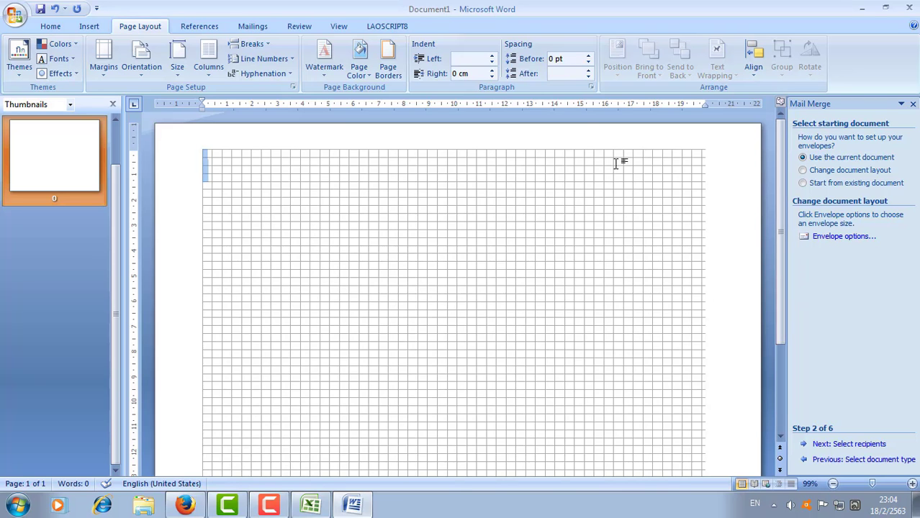
Step: Refresh the desktop and open the postcard document from it, allowing its SQL command to load the Sheet1$ data
left_click(861, 10)
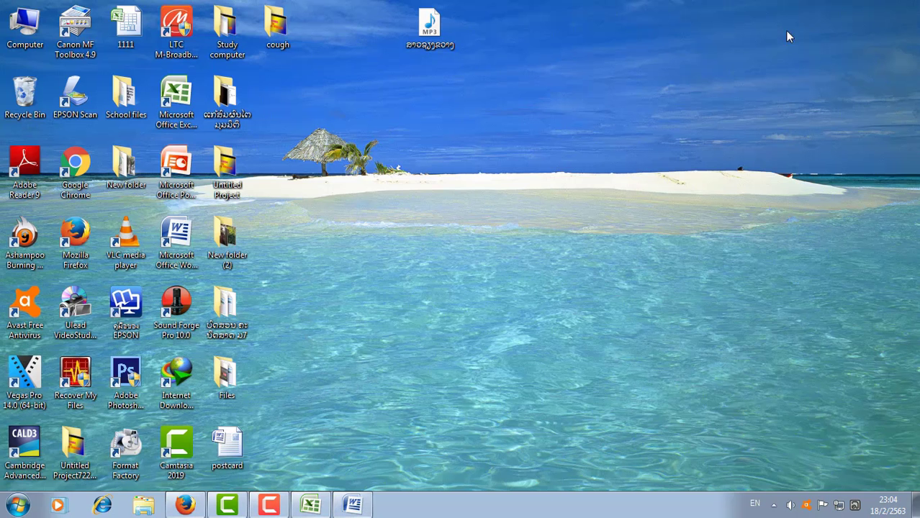
right_click(406, 147)
left_click(441, 180)
right_click(409, 209)
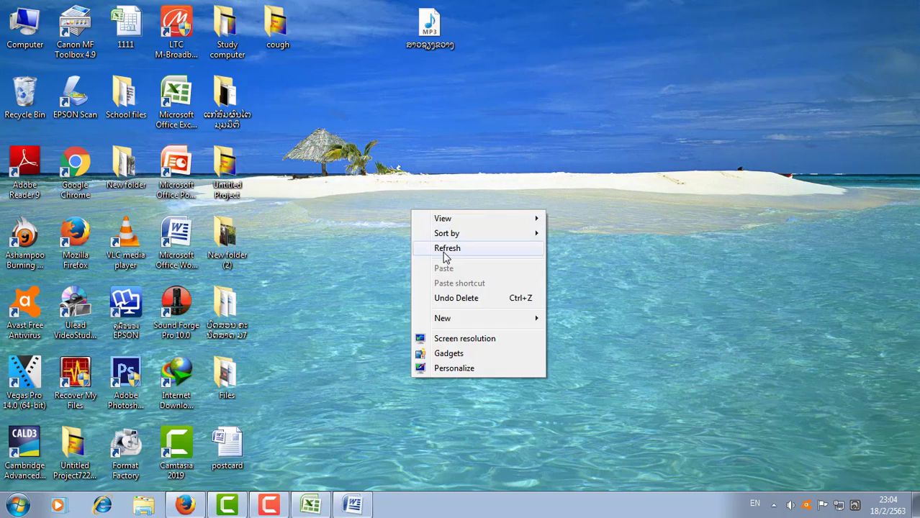
left_click(445, 248)
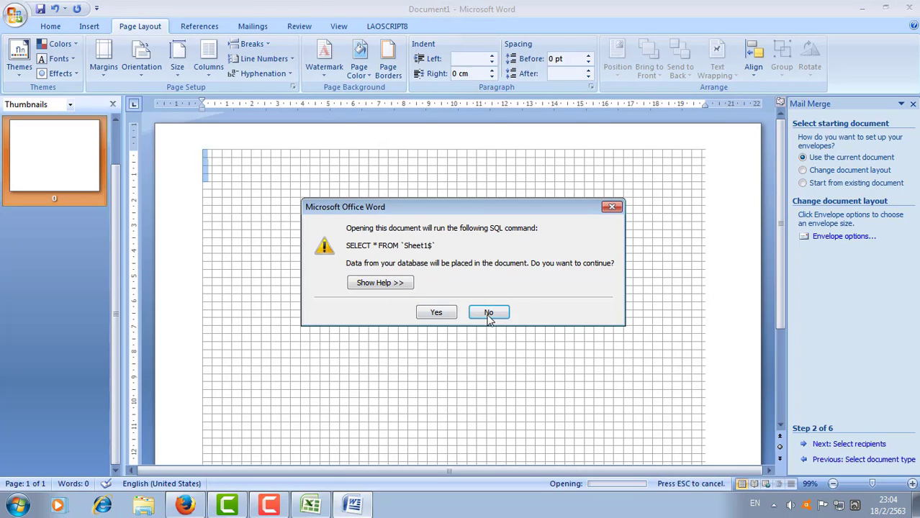
left_click(436, 313)
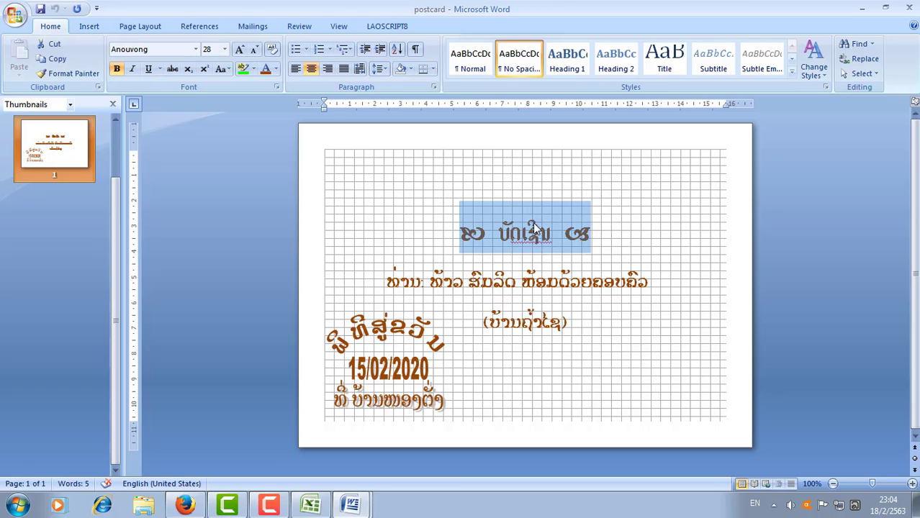
Step: Copy the ornamented heading ບັດເຊີນ from postcard into the new envelope document and centre it
right_click(535, 227)
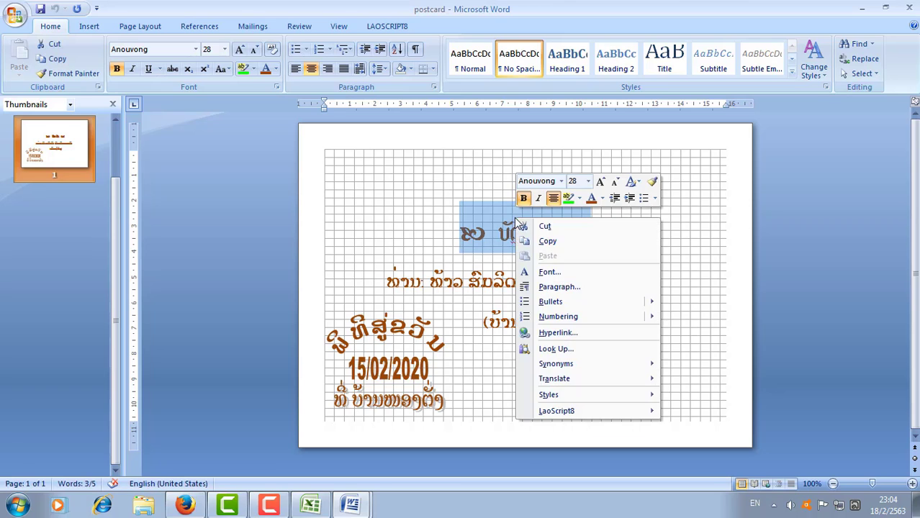
left_click(545, 243)
left_click(351, 506)
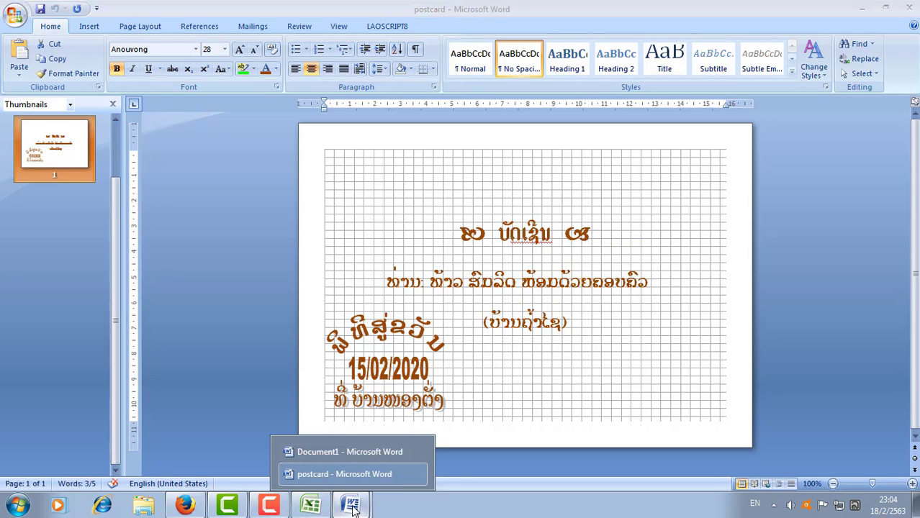
left_click(349, 451)
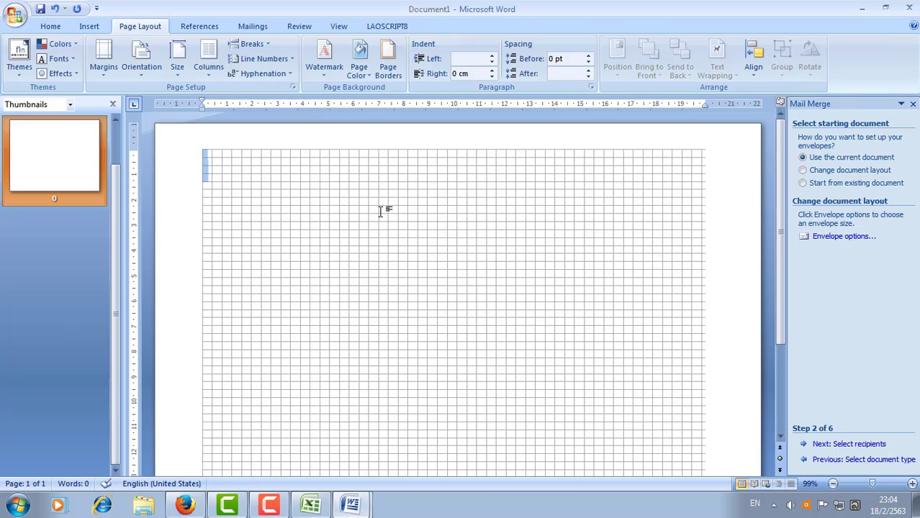
right_click(288, 192)
left_click(317, 231)
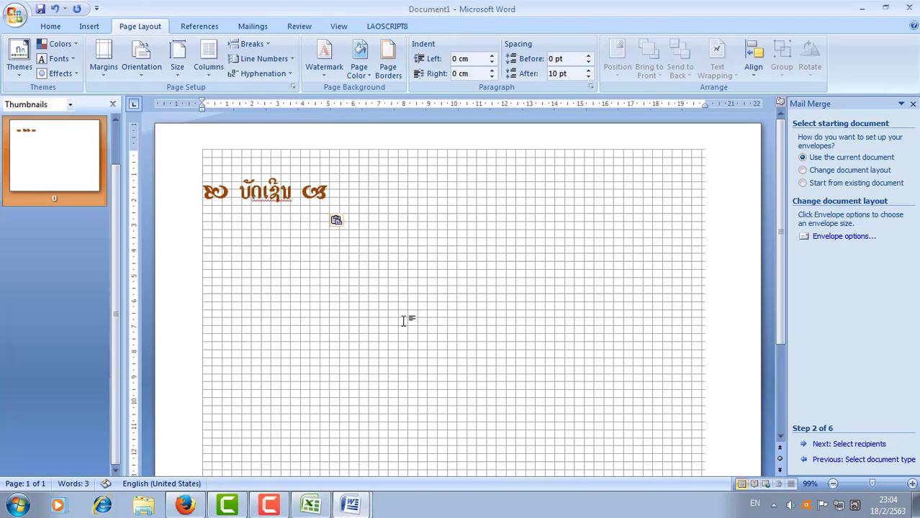
Step: Copy the guest and village lines with the ceremony WordArt from postcard into the envelope document, below the heading
left_click(351, 506)
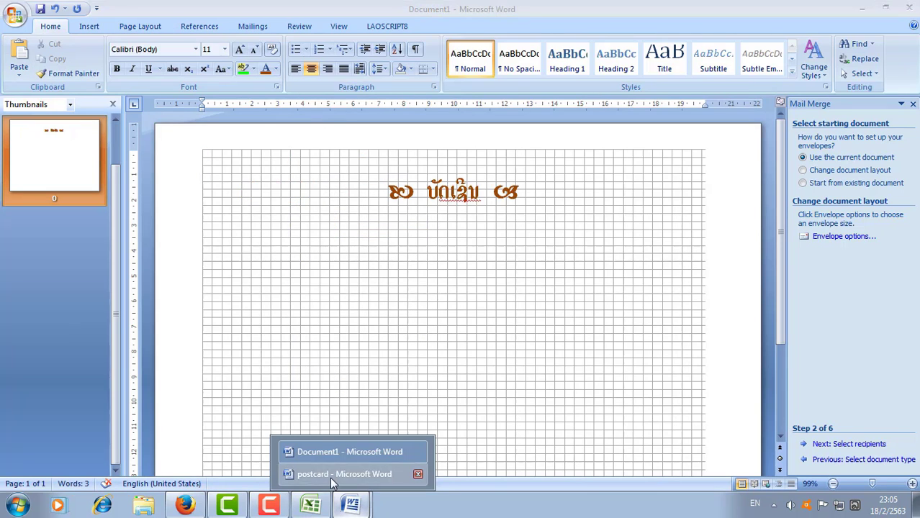
left_click(328, 476)
left_click_drag(389, 281, 567, 326)
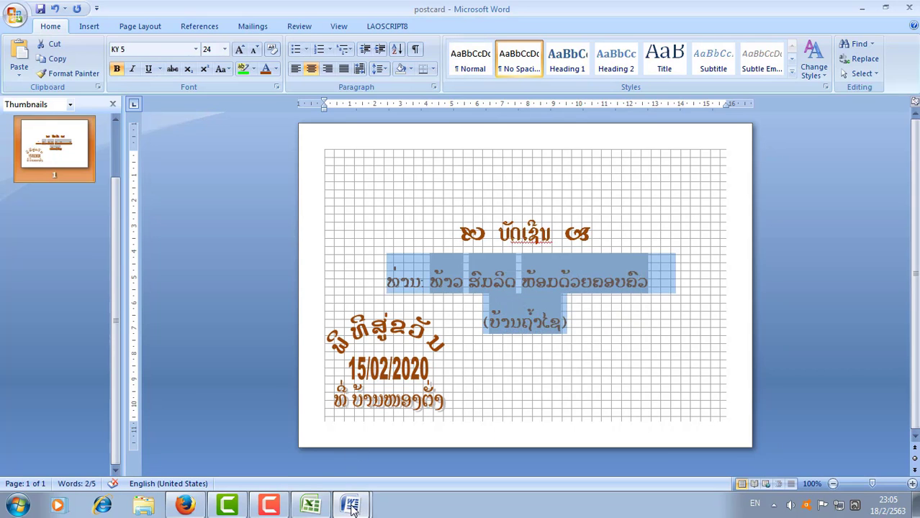
left_click(349, 506)
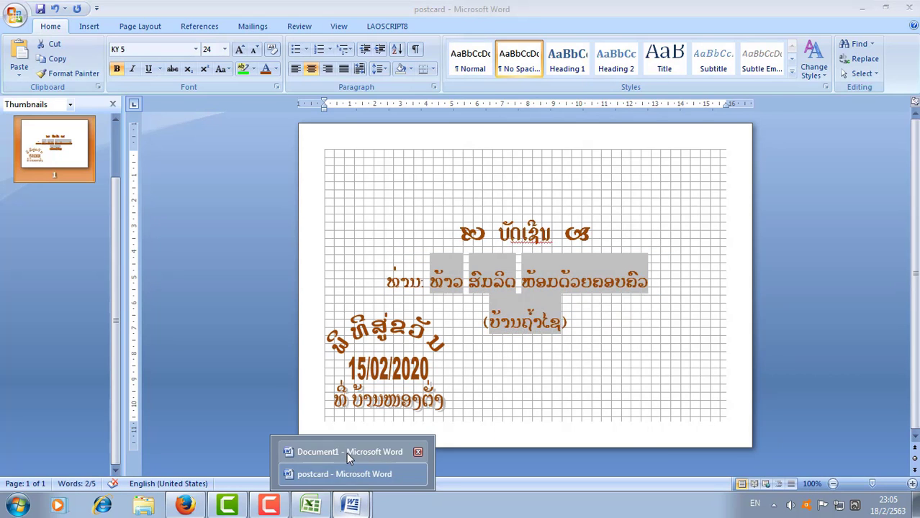
left_click(403, 448)
right_click(453, 228)
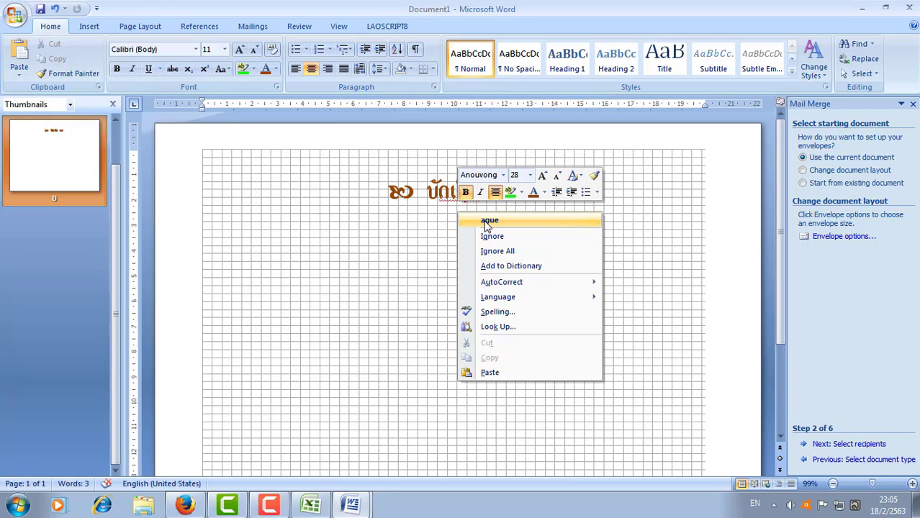
left_click(493, 373)
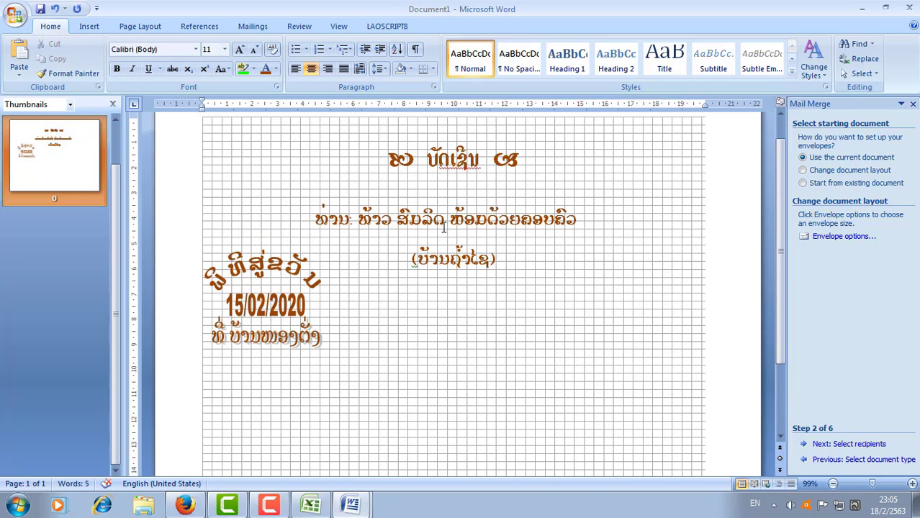
Step: Insert blank lines above the heading ບັດເຊີນ to shift the invitation text down the envelope
left_click(380, 127)
scroll(429, 186, "up", 3)
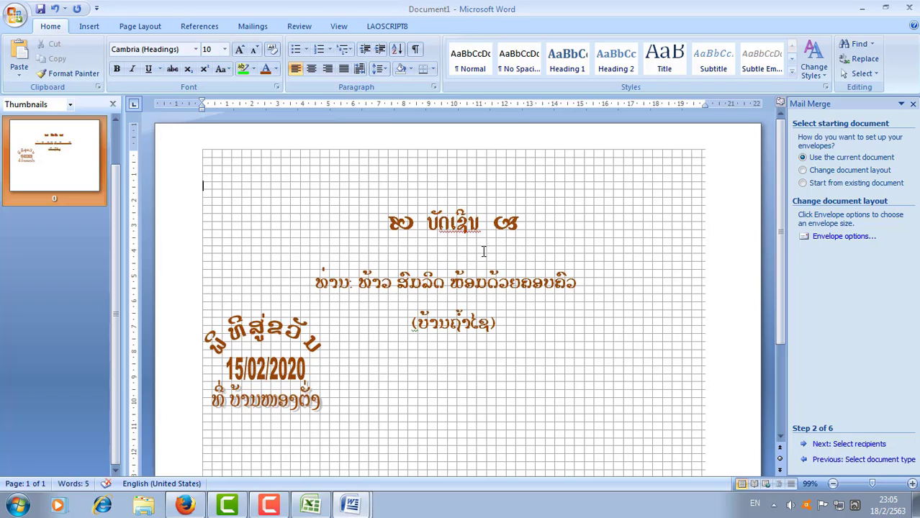
scroll(485, 266, "down", 5)
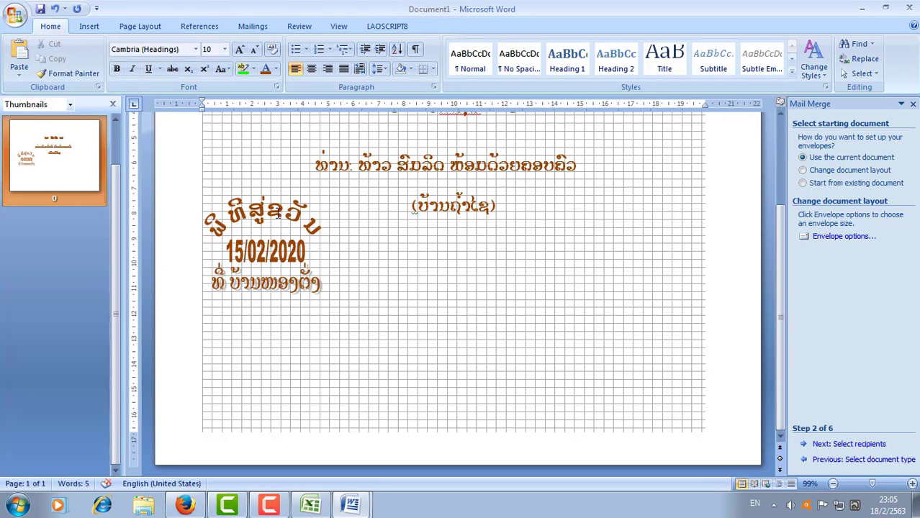
Step: Move the venue WordArt straight down to just above the envelope's bottom margin
left_click(253, 289)
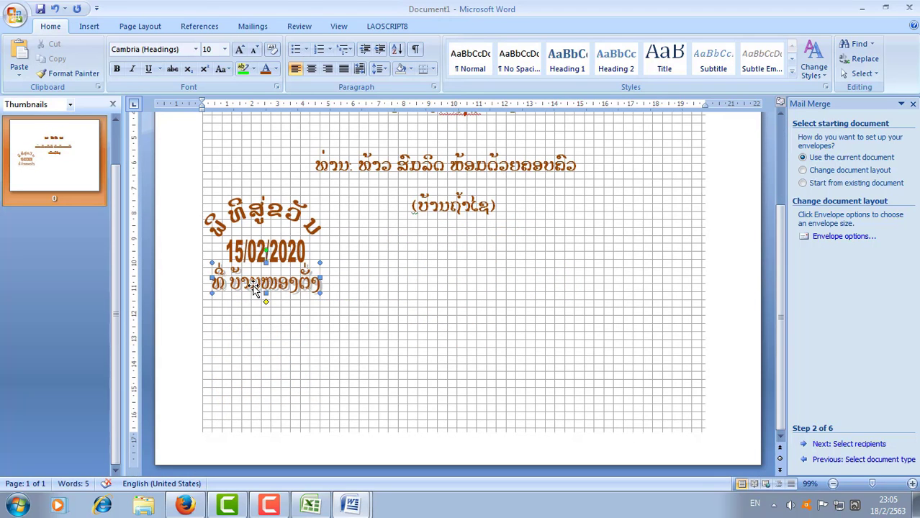
key("Down")
key("Down")
key("Down")
key("Down")
key("Down")
key("Down")
key("Down")
key("Down")
key("Down")
key("Down")
key("Down")
key("Down")
key("Down")
key("Down")
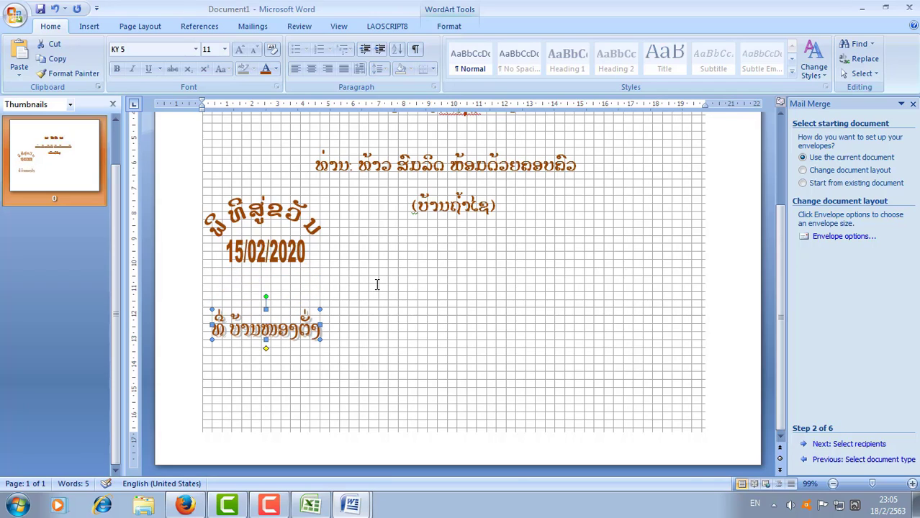
key("Down")
key("Down")
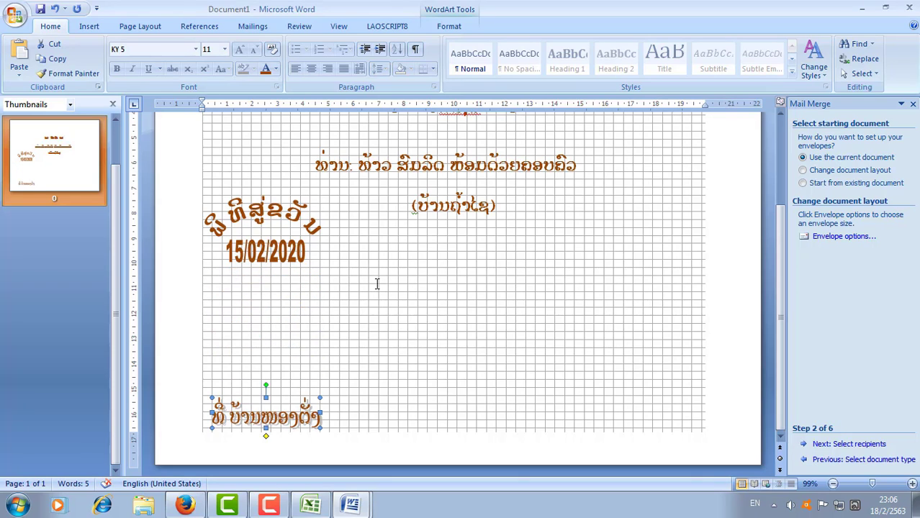
key("Up")
key("Up")
key("Up")
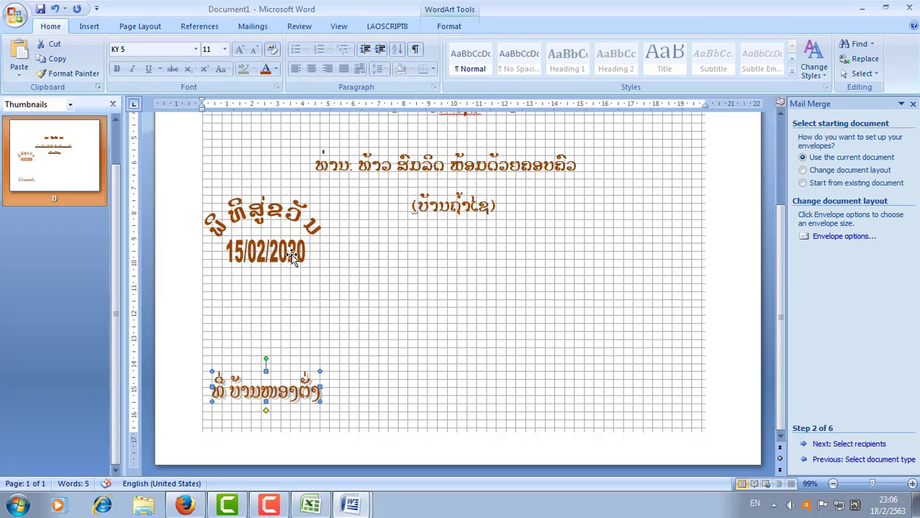
Step: Move the 15/02/2020 WordArt straight down to sit just above the venue WordArt
left_click(291, 255)
key("Down")
key("Down")
key("Down")
key("Down")
key("Down")
key("Down")
key("Down")
key("Down")
key("Down")
key("Down")
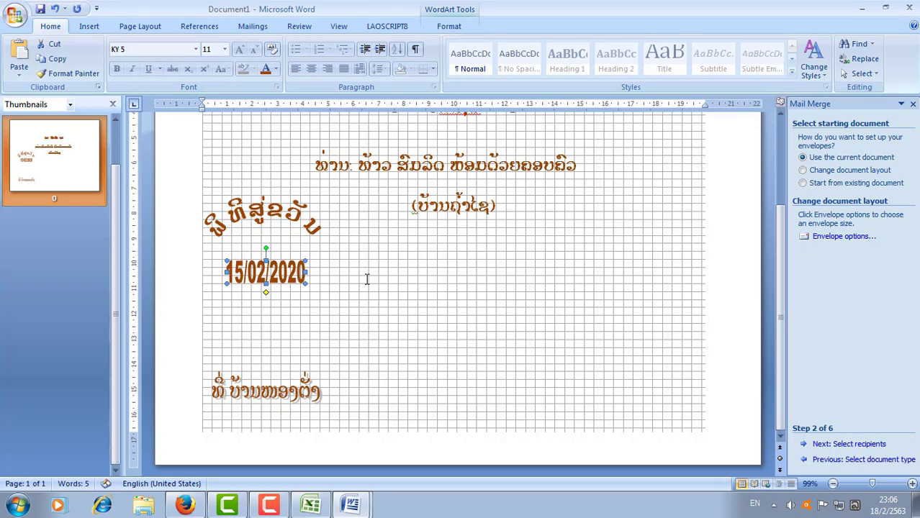
key("Down")
key("Down")
key("Down")
key("Down")
key("Down")
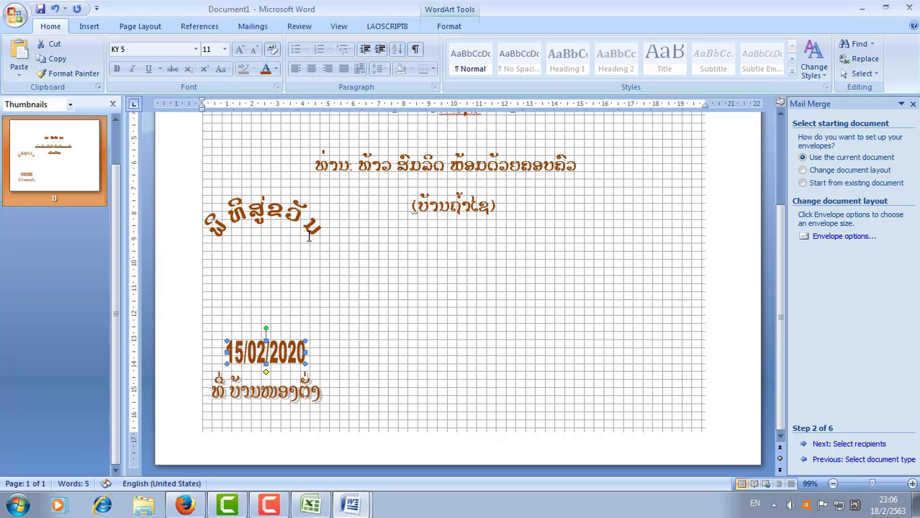
Step: Move the arched ພິທີສູ່ຂວັນ WordArt straight down to sit just above the date WordArt
left_click(289, 214)
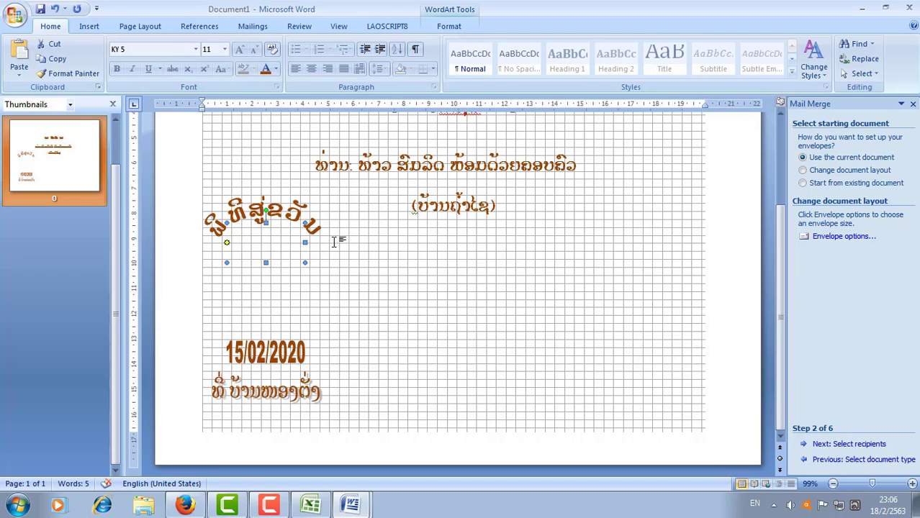
key("Down")
key("Down")
key("Down")
key("Down")
key("Down")
key("Down")
key("Down")
key("Down")
key("Down")
key("Down")
key("Down")
key("Down")
key("Down")
key("Down")
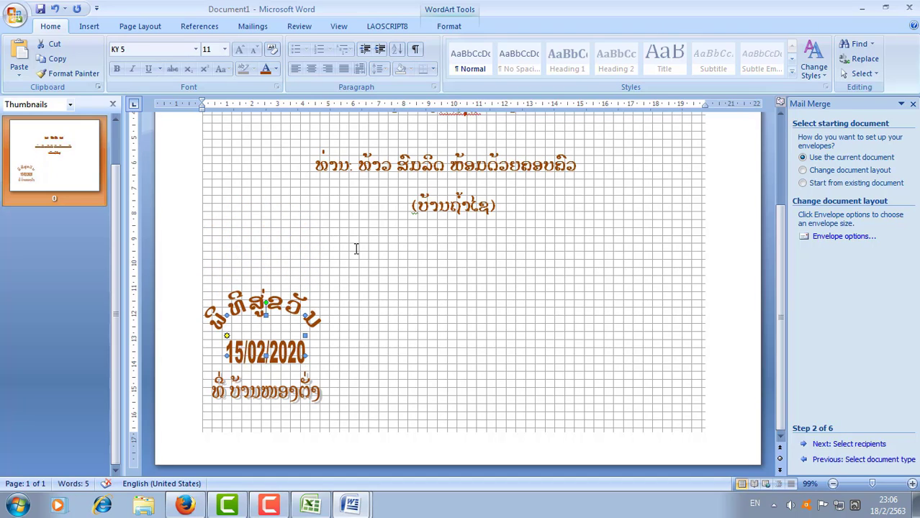
Step: Try two blank lines between the guest line and the village line, and remove them again
left_click(411, 287)
scroll(470, 295, "up", 3)
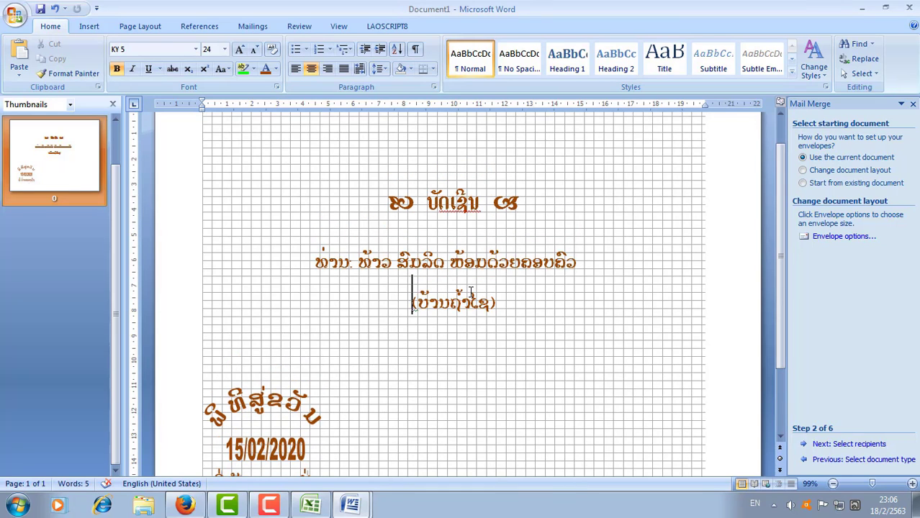
key("Return")
key("Return")
scroll(461, 300, "down", 2)
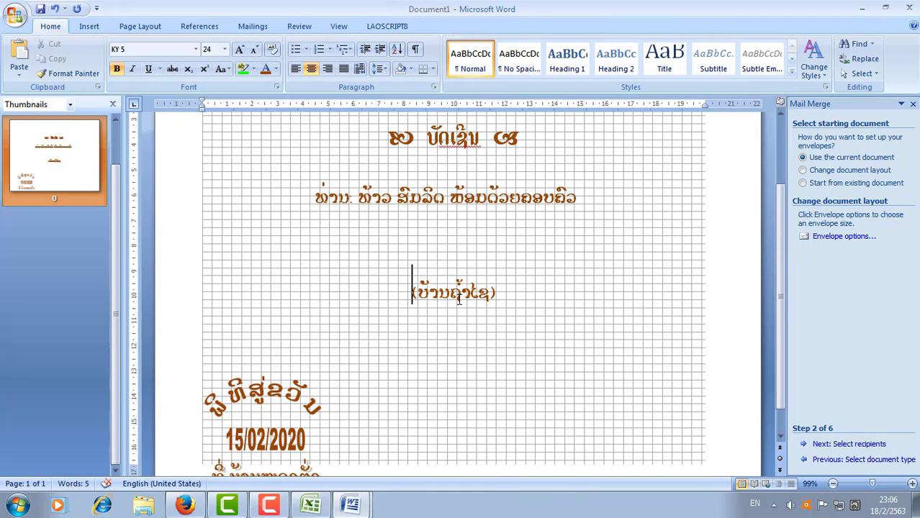
left_click(433, 246)
key("Delete")
key("Delete")
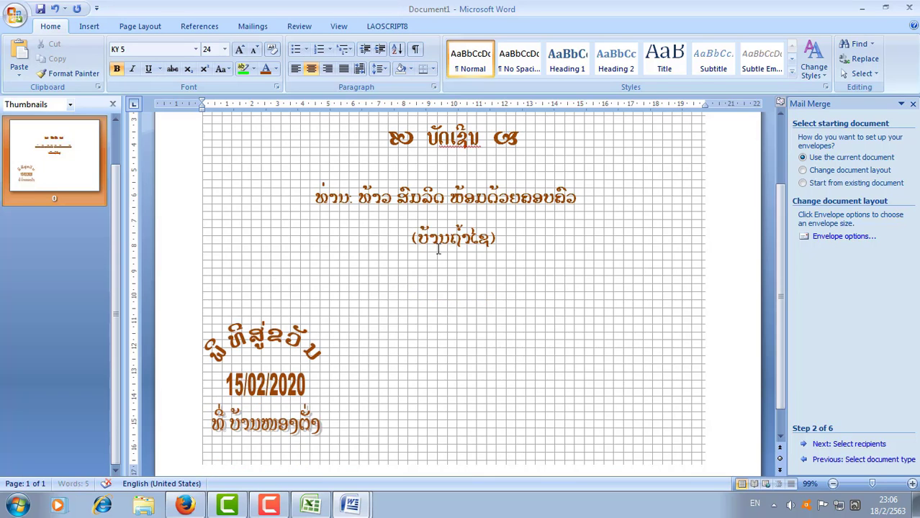
Step: Delete the village name inside the parentheses and the guest details after ທ່ານ:, keeping the label and the empty parentheses
scroll(443, 264, "down", 1)
scroll(443, 264, "up", 4)
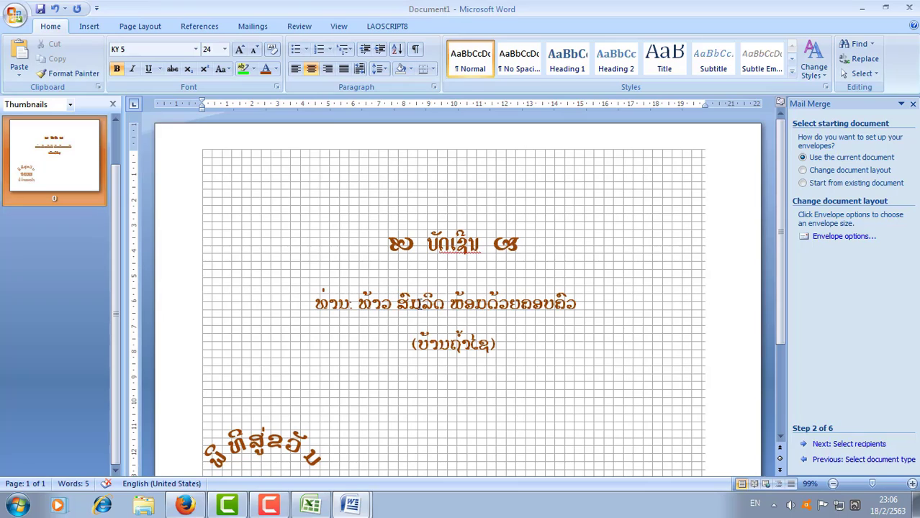
left_click_drag(415, 344, 492, 344)
key("Delete")
left_click_drag(358, 303, 577, 303)
key("Delete")
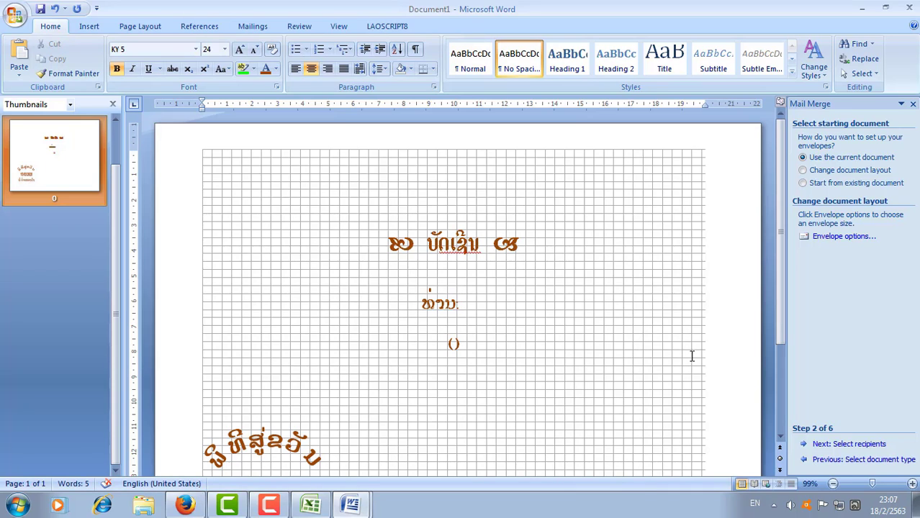
Step: Advance the mail merge to recipient selection and open the Excel worksheet 1111 on the Desktop as the existing list
left_click(835, 446)
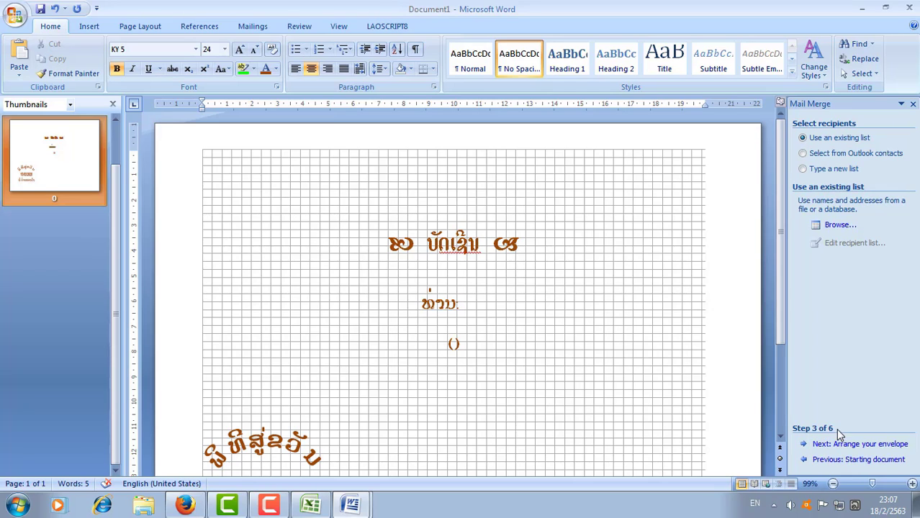
left_click(833, 228)
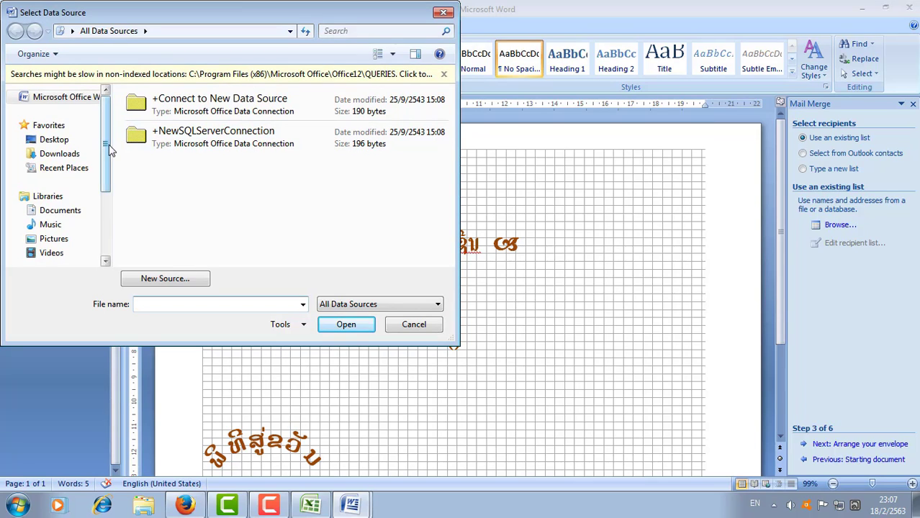
scroll(106, 194, "down", 2)
scroll(108, 170, "up", 1)
scroll(77, 155, "down", 1)
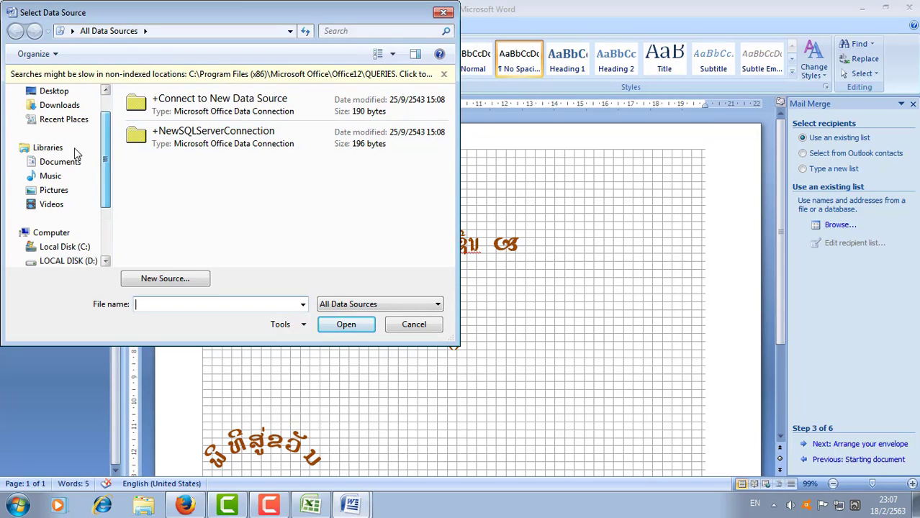
left_click(47, 91)
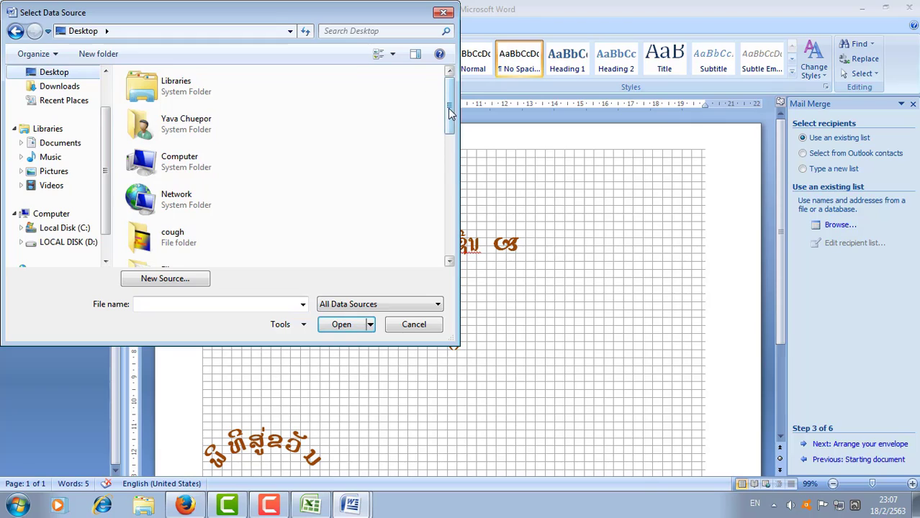
left_click_drag(449, 119, 448, 235)
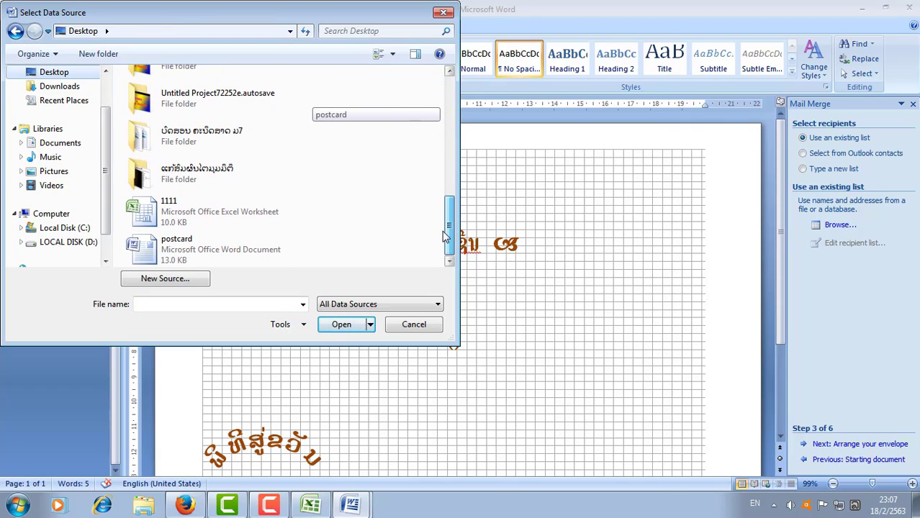
left_click(159, 216)
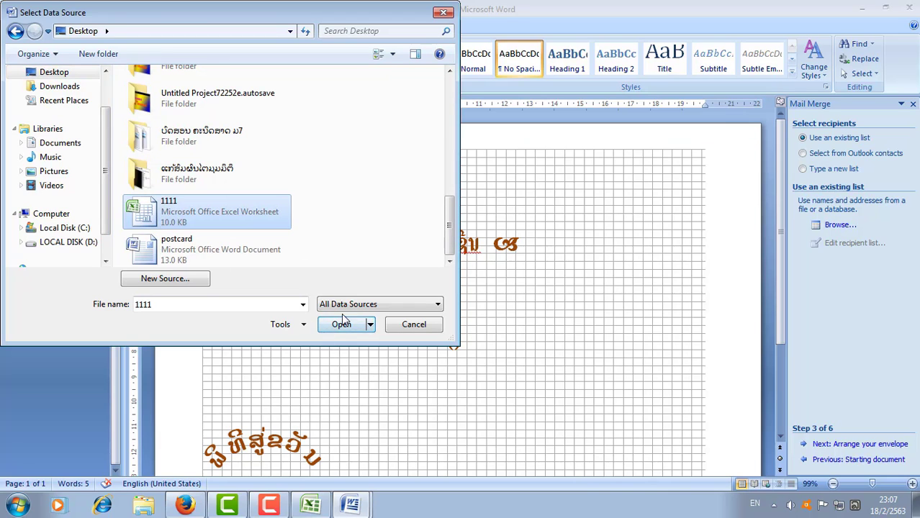
left_click(342, 326)
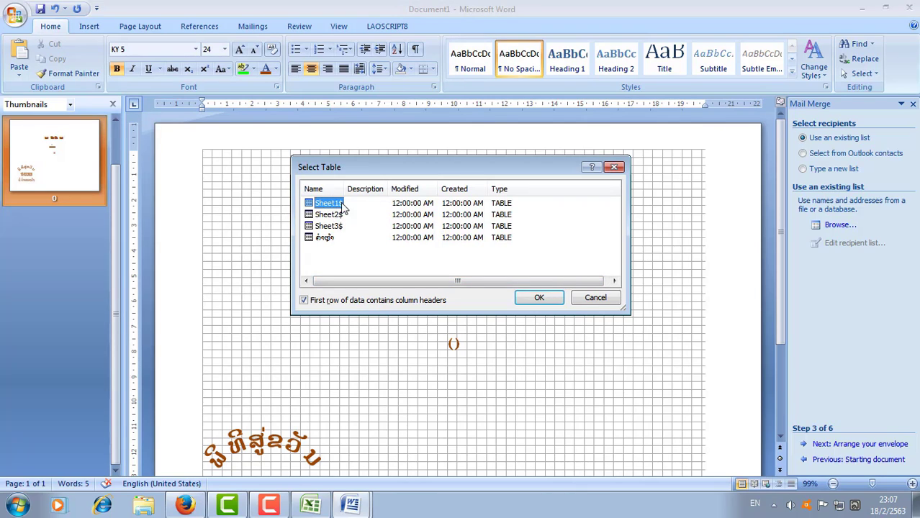
Step: Choose the Sheet1$ table with its first row as column headers, review the recipients and accept them all
left_click(521, 300)
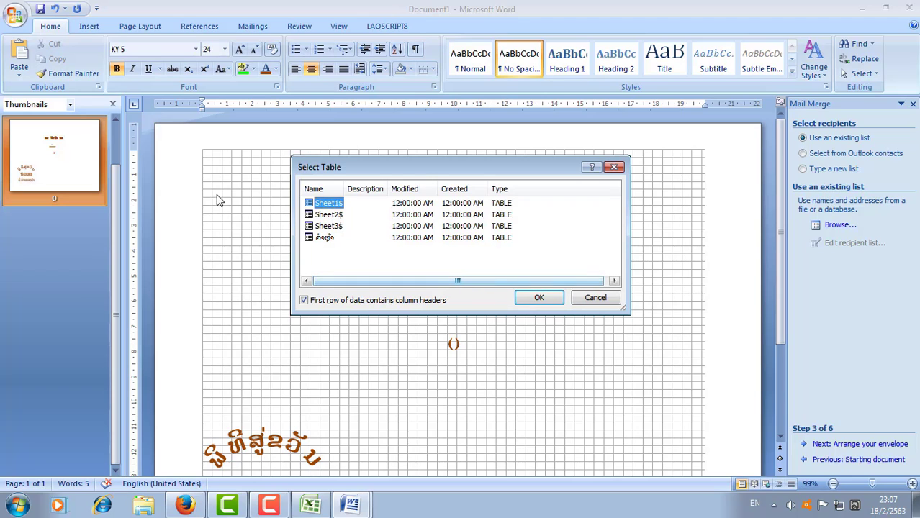
left_click(539, 299)
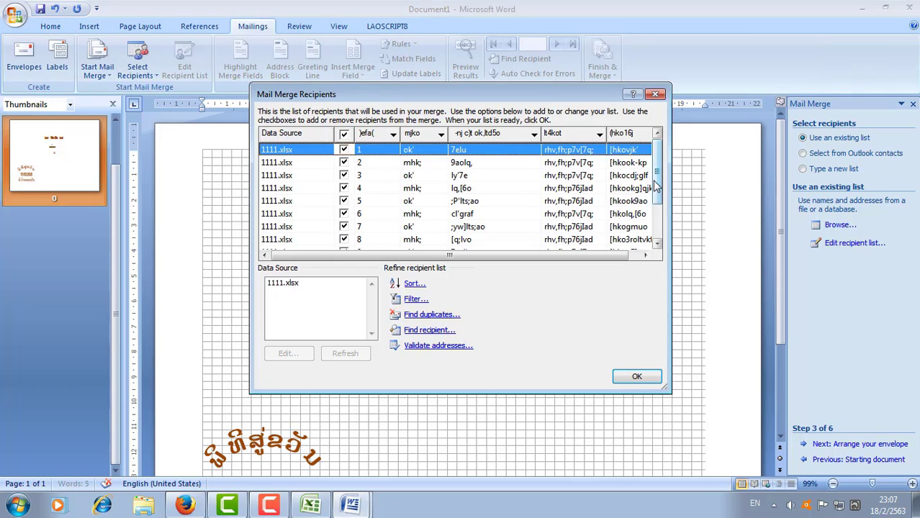
left_click_drag(657, 185, 657, 207)
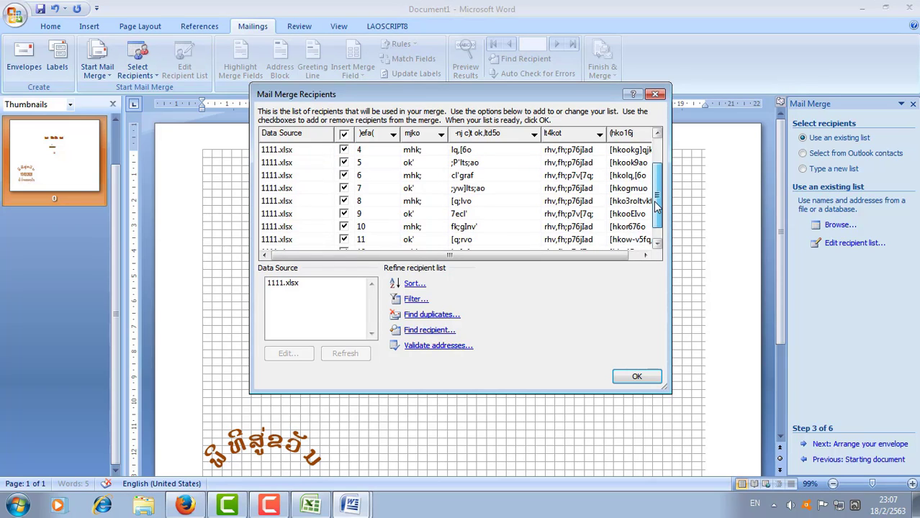
left_click(637, 377)
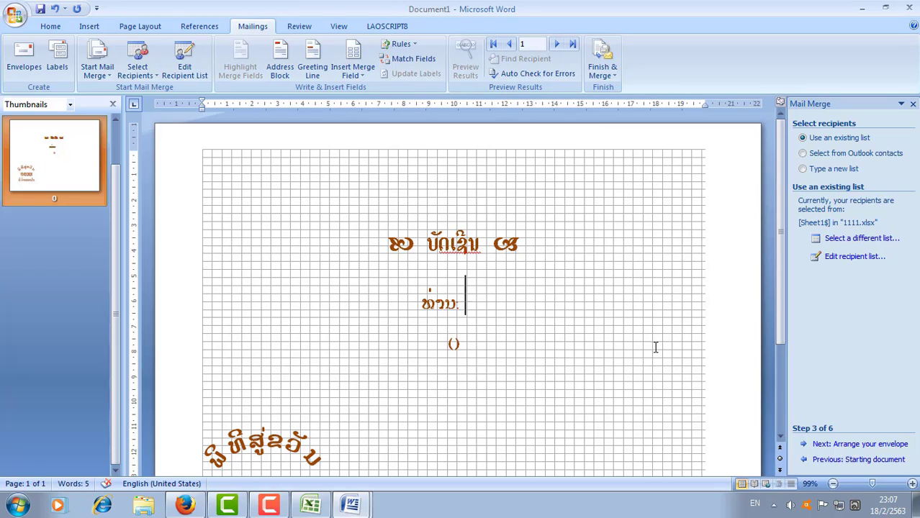
Step: Advance the mail merge to arranging the envelope and insert the database field mjko after the label ທ່ານ:
left_click(822, 445)
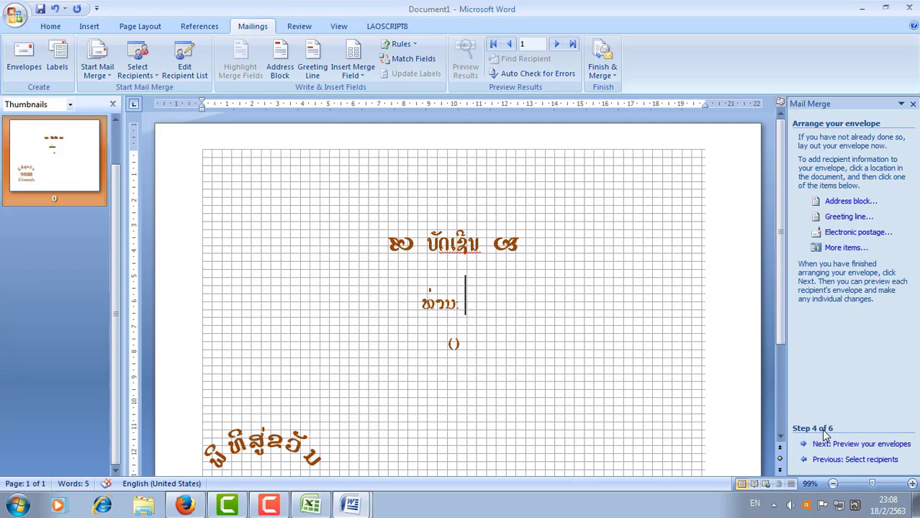
left_click(846, 249)
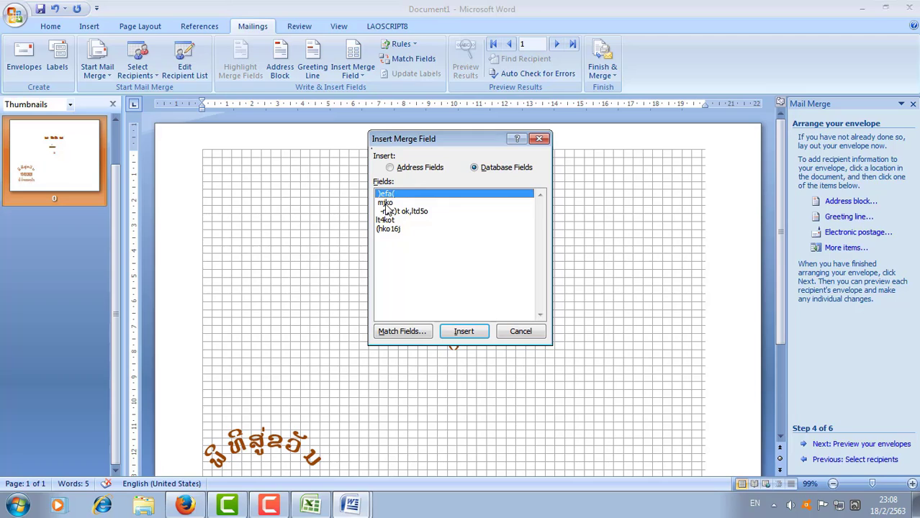
left_click(387, 204)
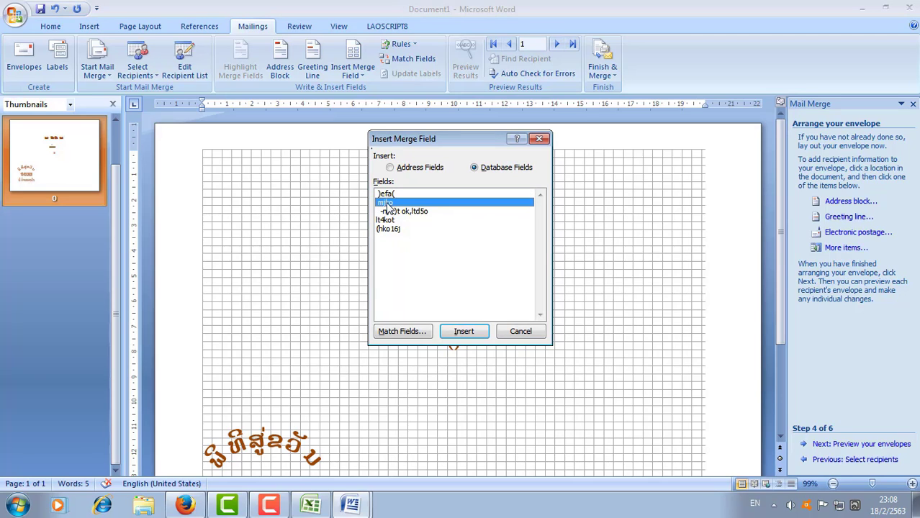
left_click(464, 332)
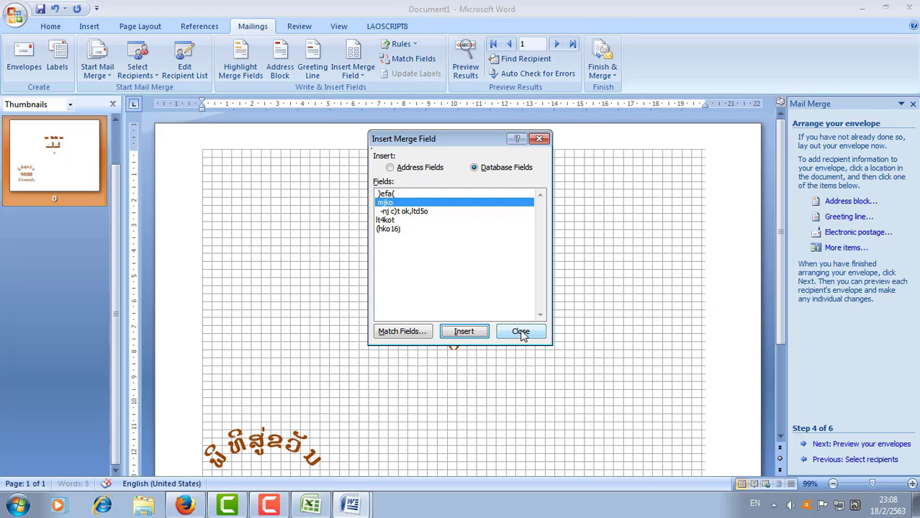
left_click(521, 332)
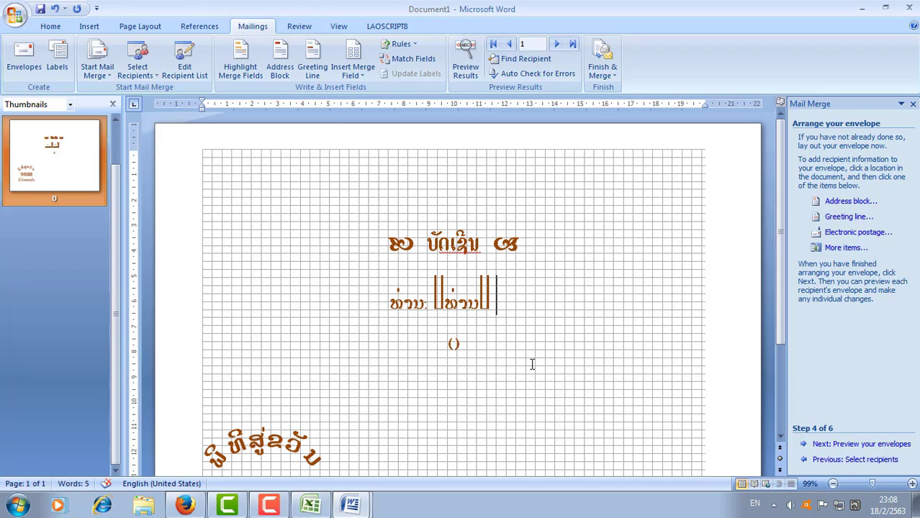
Step: Insert the name and surname merge field -nj c)t ok,ltd5o after the title field on the guest line
left_click(864, 250)
left_click(431, 211)
left_click(464, 331)
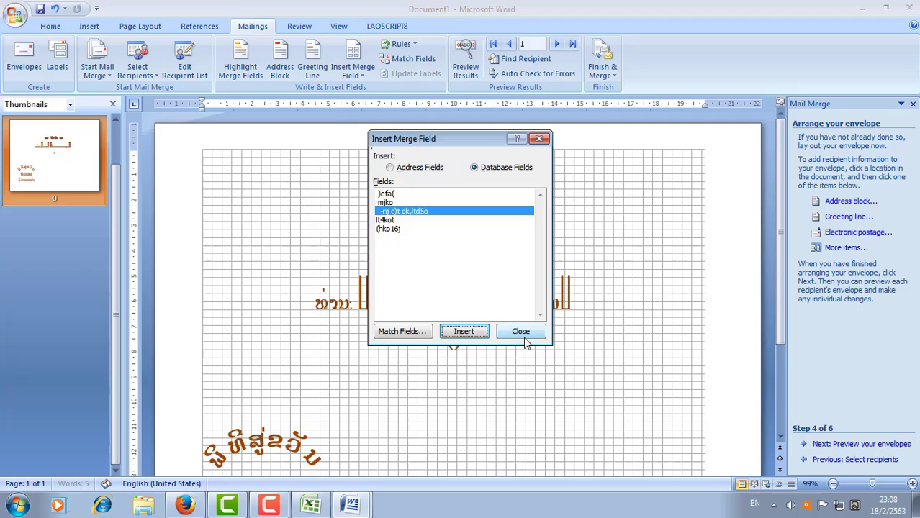
left_click(524, 334)
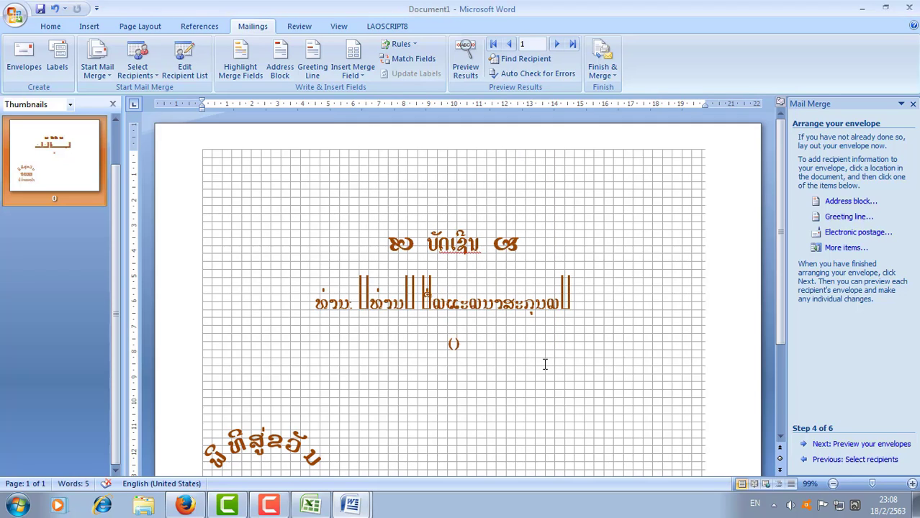
Step: Insert the merge field lt4kot at the end of the guest line, after the name and surname field
left_click(846, 249)
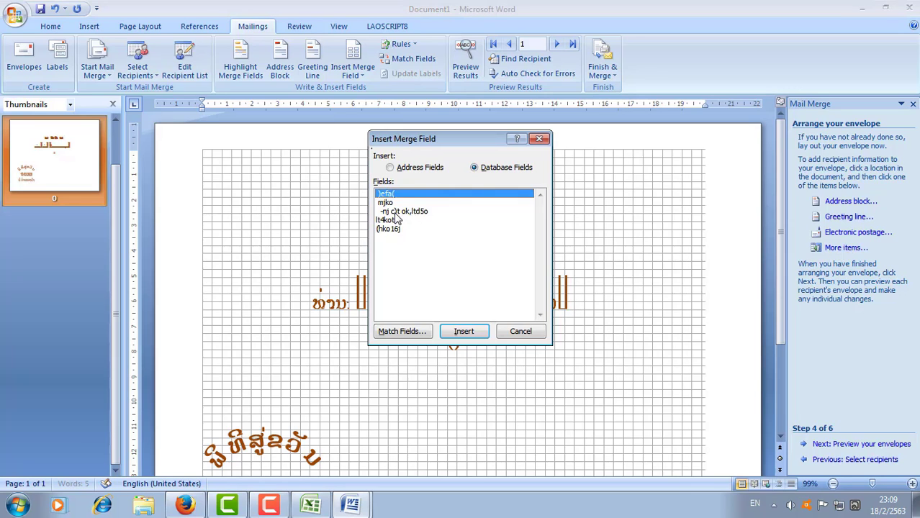
left_click(384, 221)
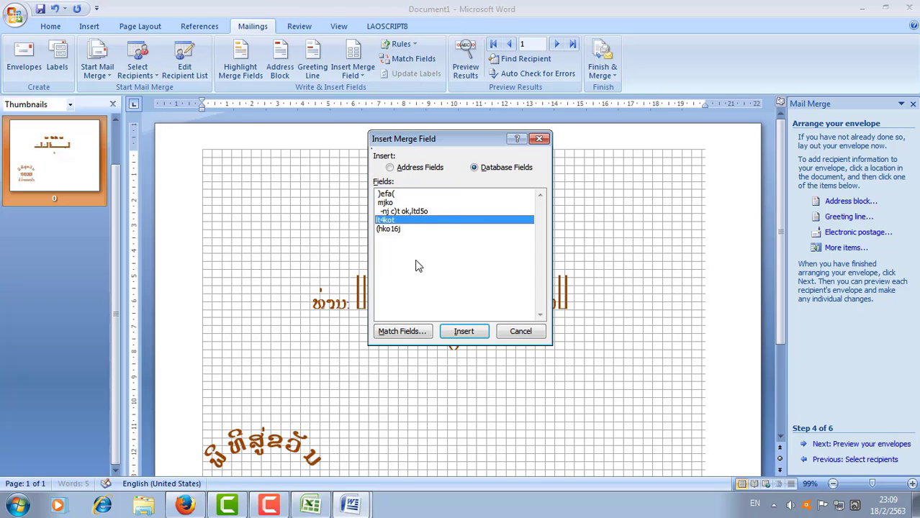
left_click(464, 332)
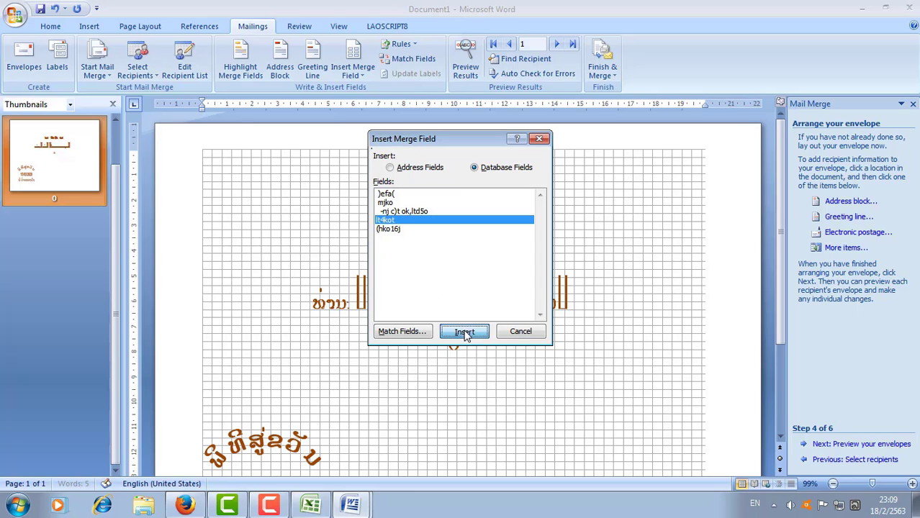